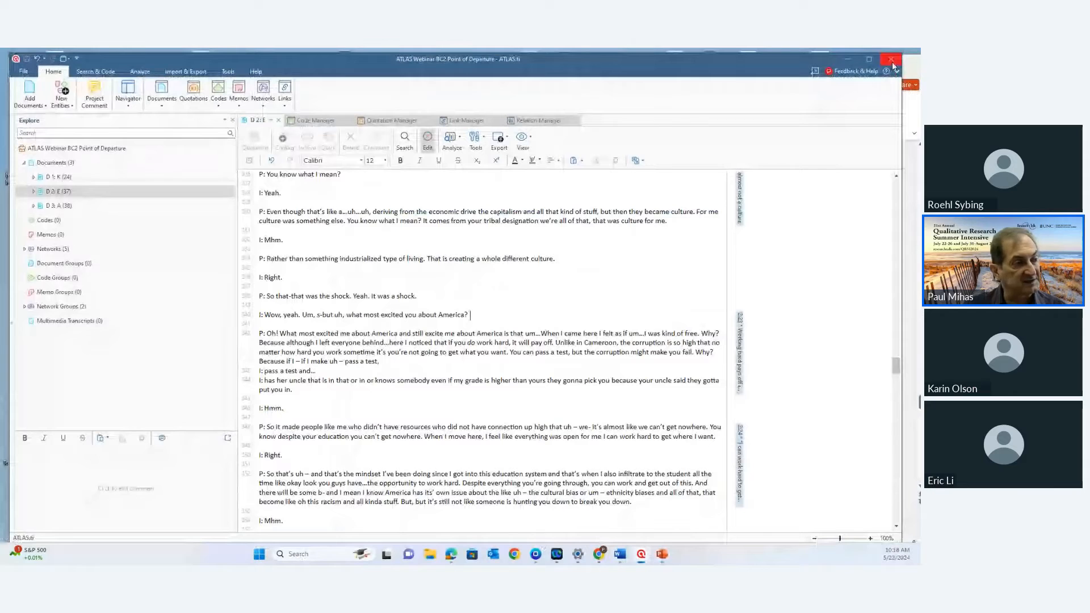
- Maximize the project window and narrow the Explorer pane to widen the interview transcript
click(870, 59)
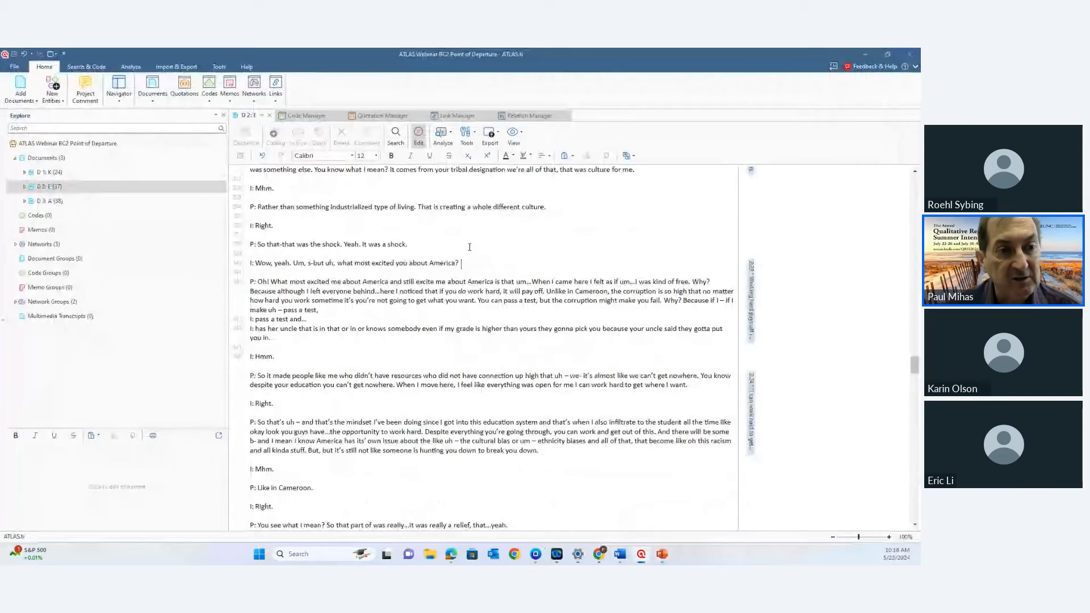
drag(229, 252, 168, 250)
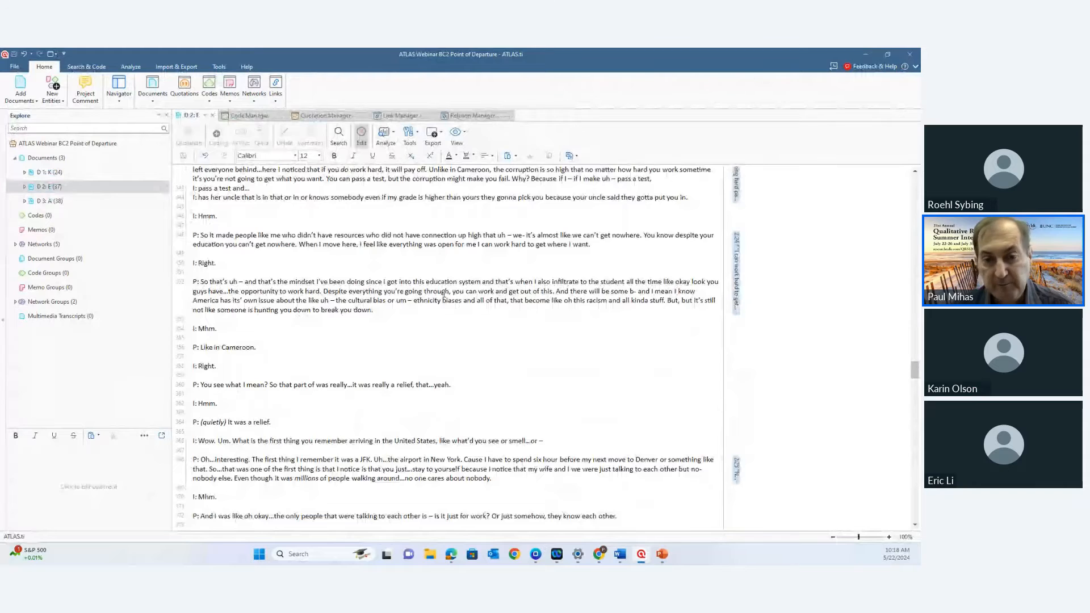
- Create a free quotation from the question about siblings in Cameroon through "So, it's just me on this side of the world."
scroll(444, 294, up, 5)
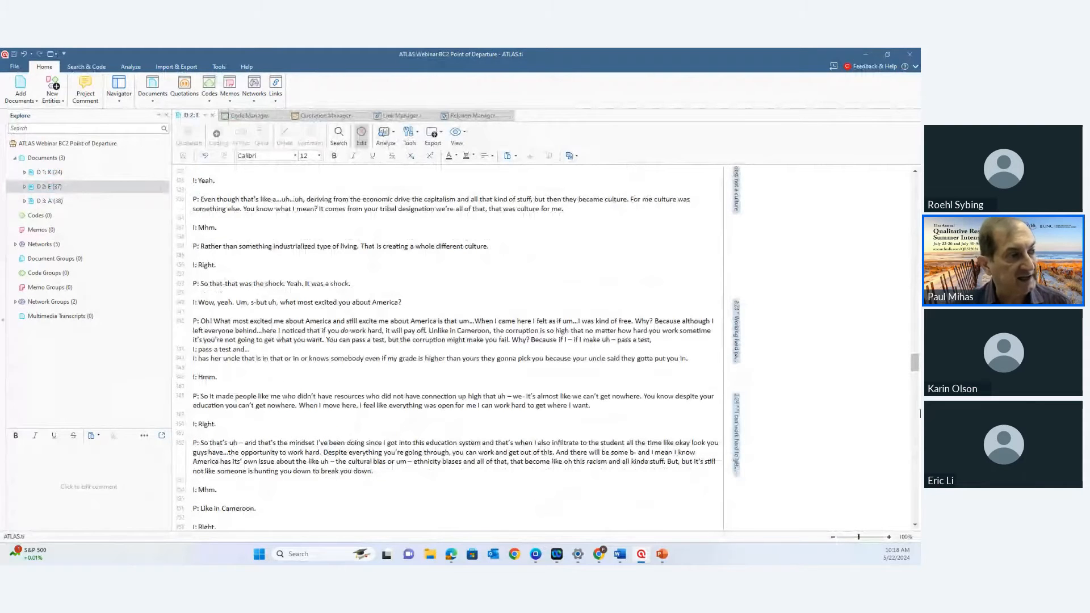
drag(915, 361, 908, 199)
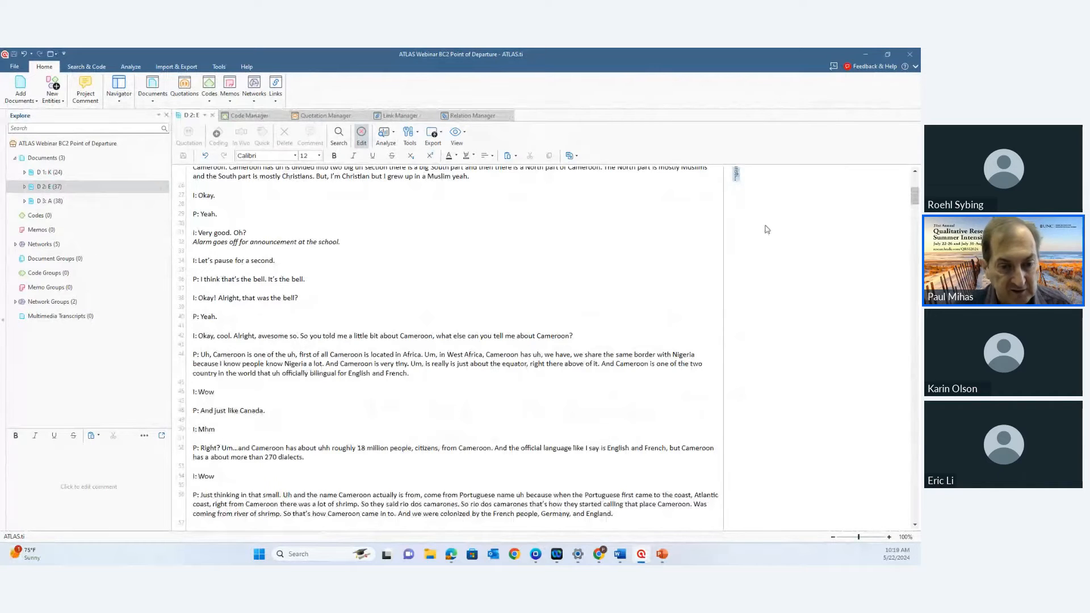
scroll(668, 271, down, 5)
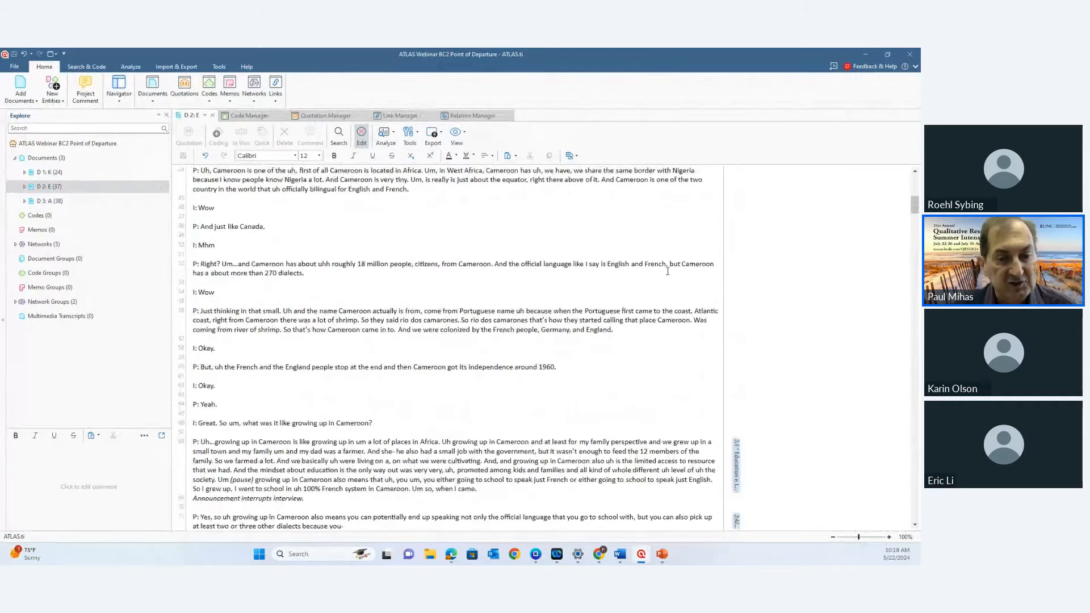
scroll(668, 271, down, 4)
scroll(628, 300, down, 9)
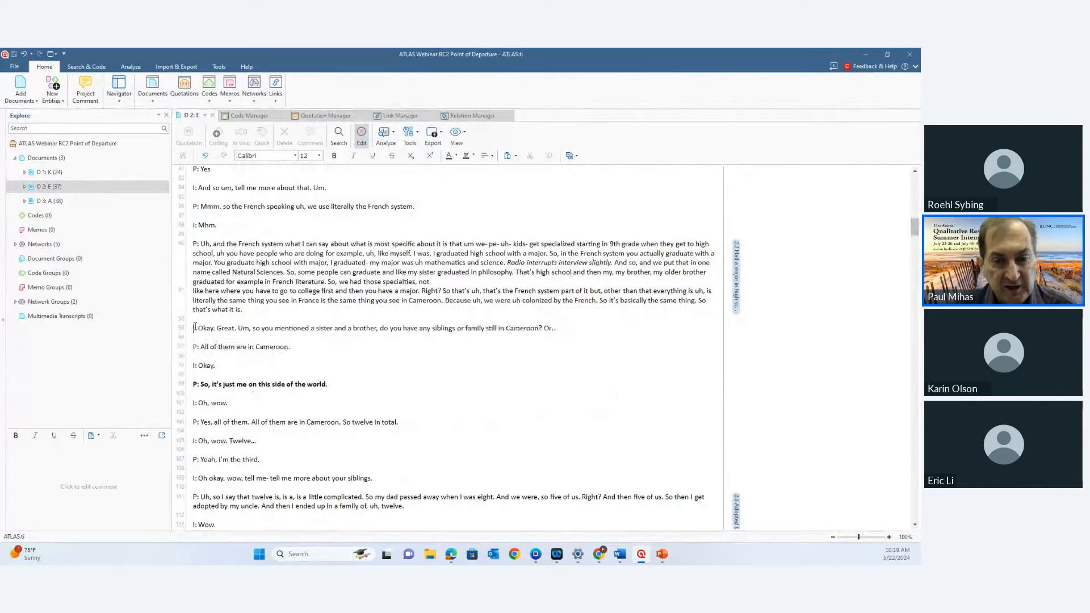
drag(194, 327, 346, 387)
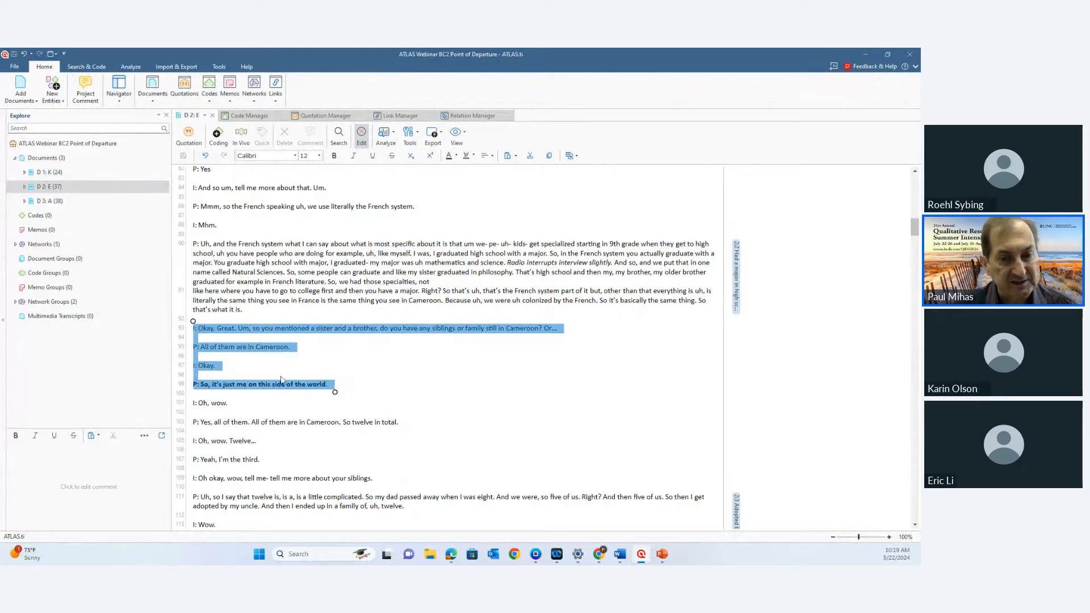
right_click(283, 332)
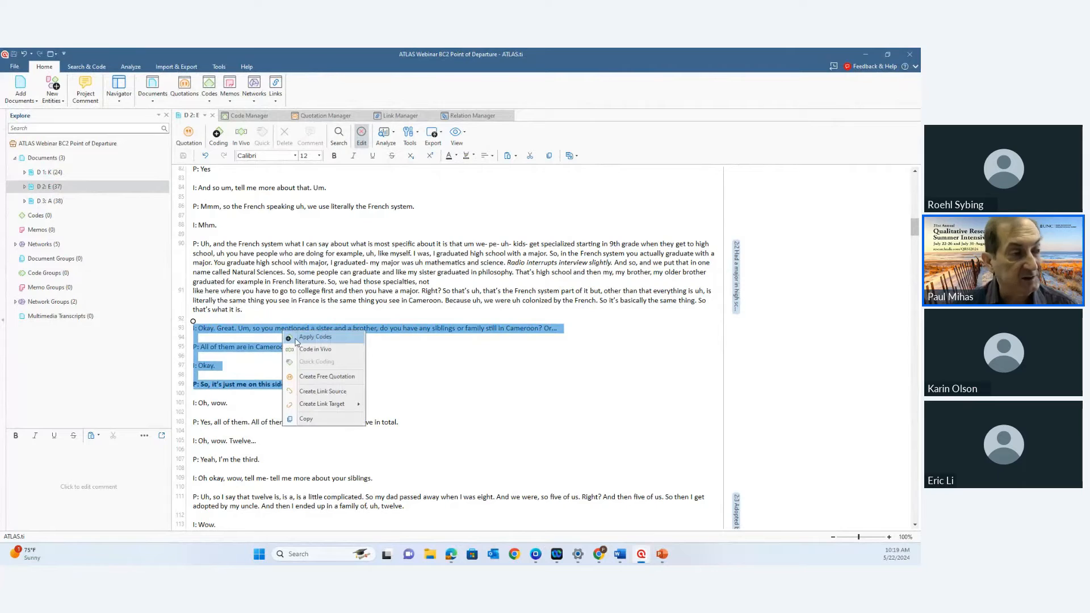
click(318, 377)
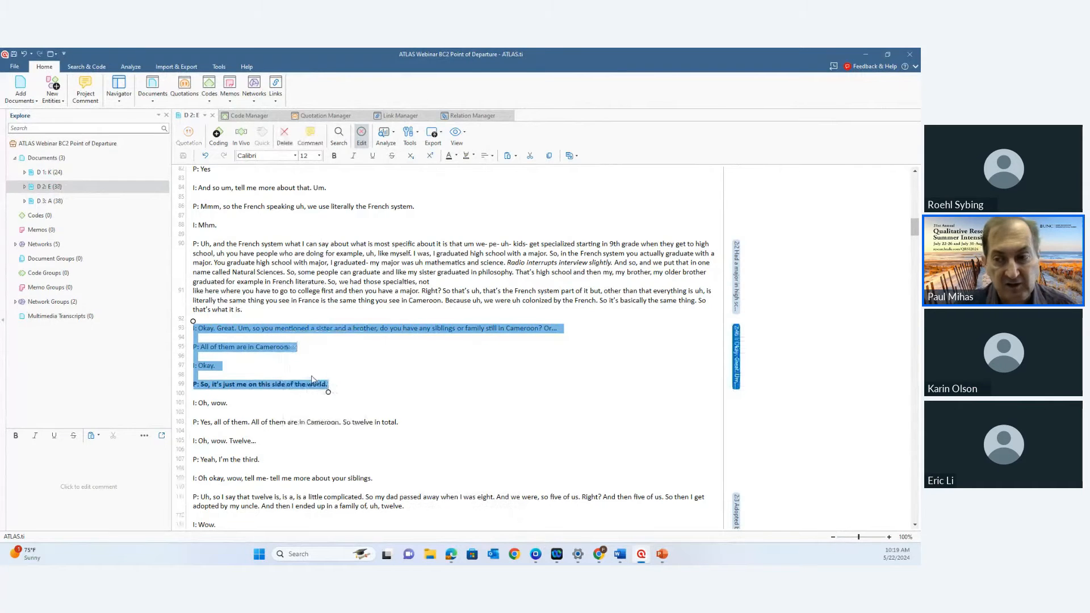
- Rename the new siblings quotation as "Just Me On this Side of the World"
right_click(737, 364)
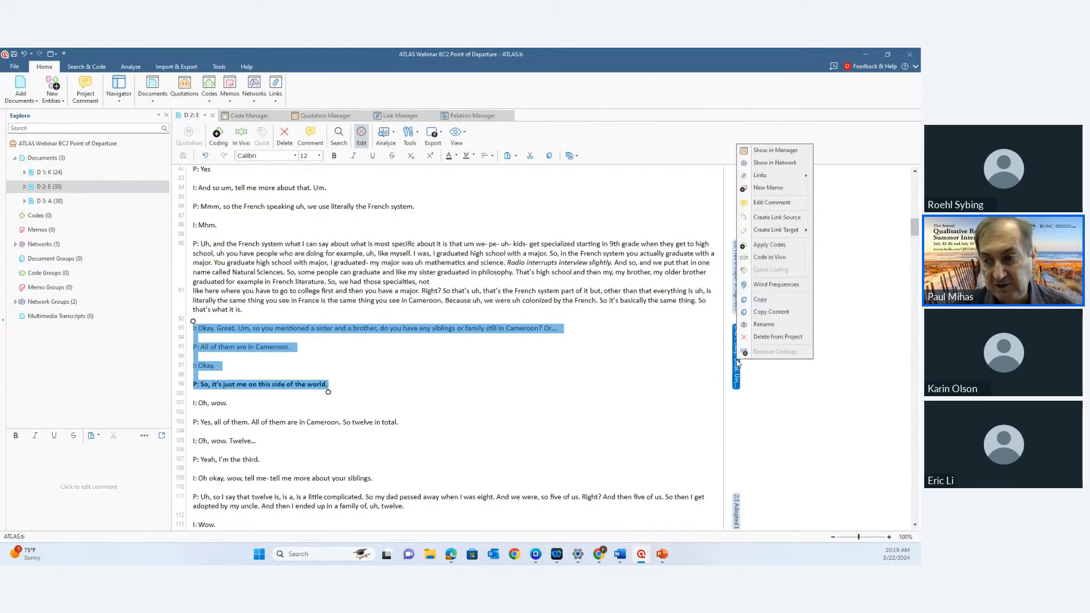
click(765, 325)
text(J)
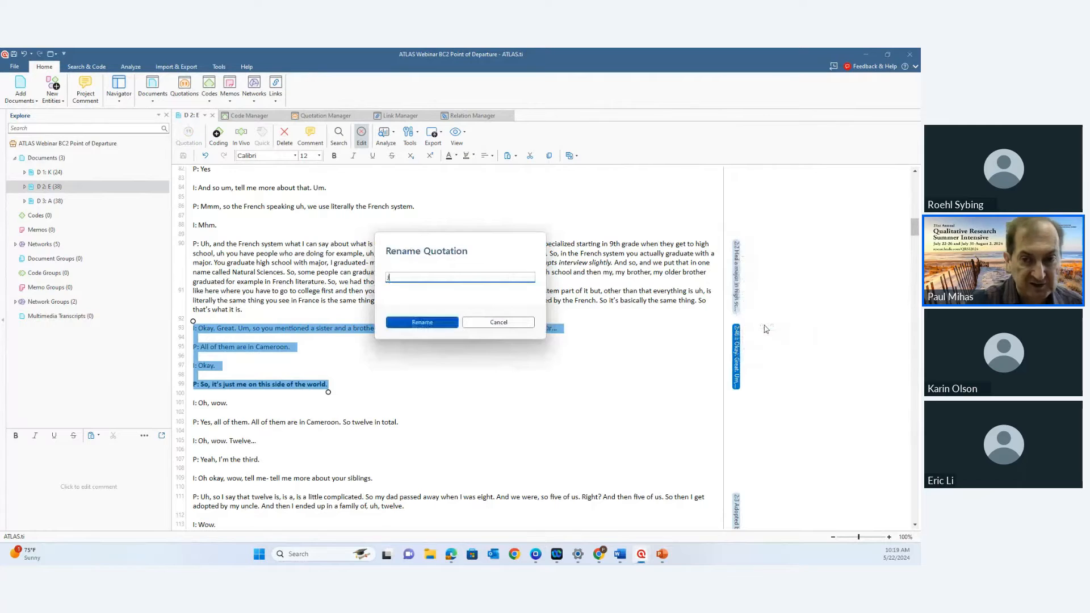
text(ust Me O)
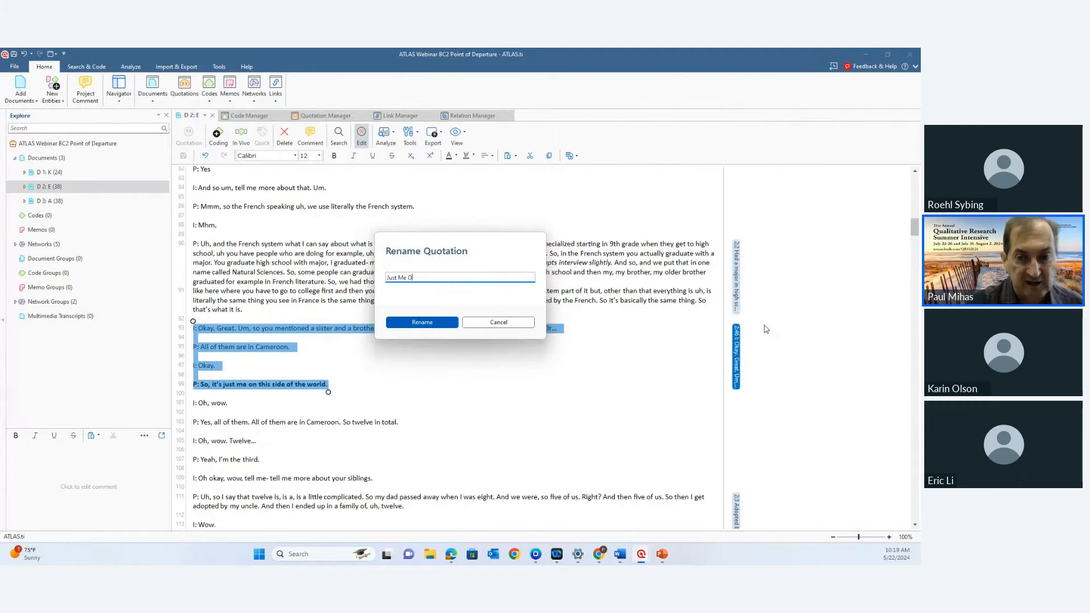
text(n this Side of the World)
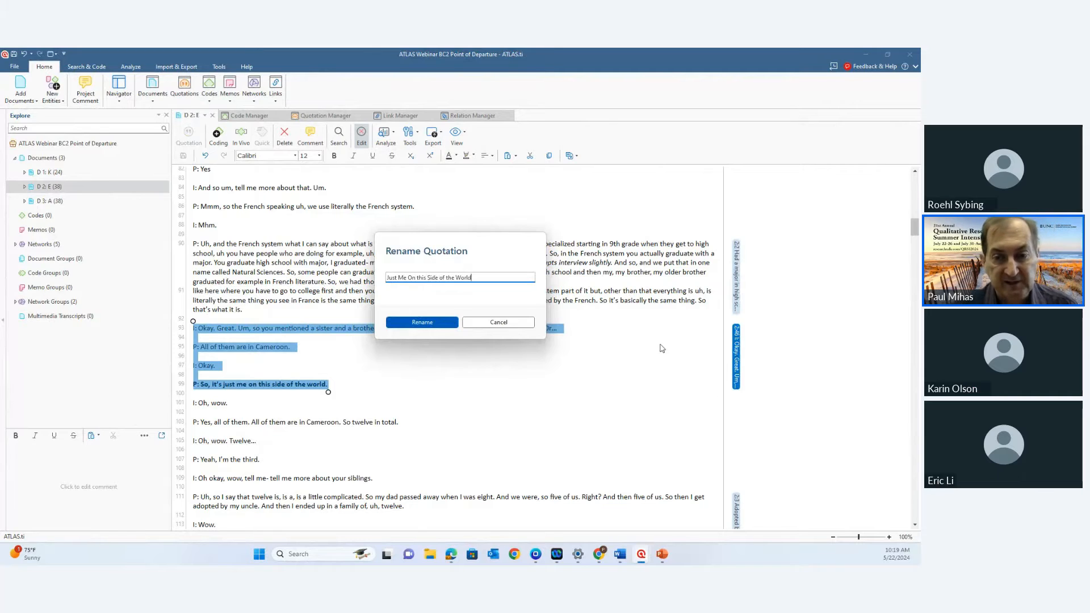
click(422, 323)
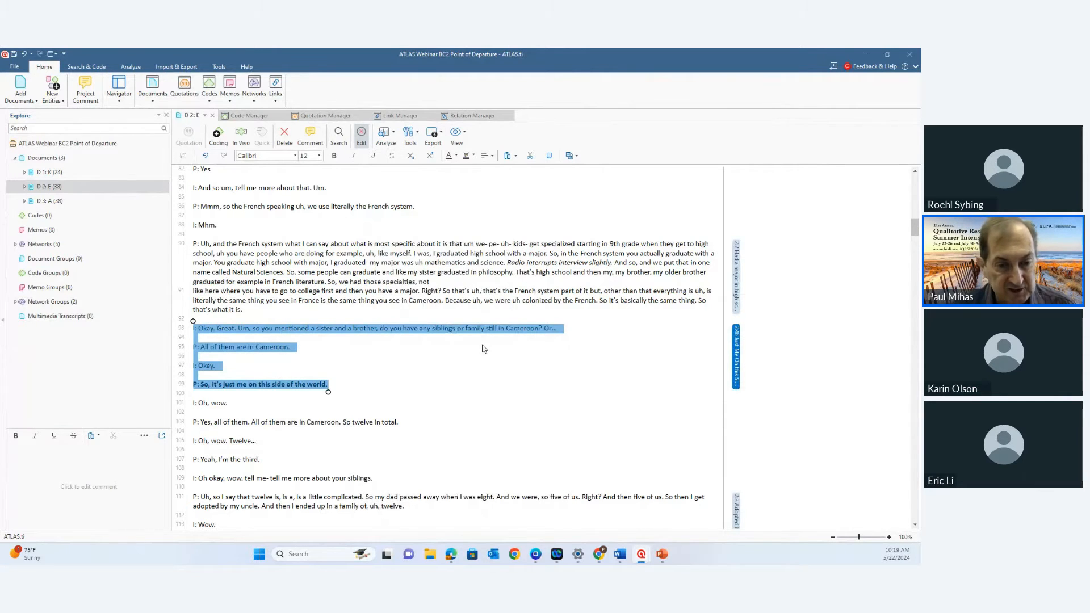
- Create a free quotation from "my favorite thing about Cameroon is the diversity" through the paragraph ending "definitely, I love that."
scroll(484, 349, down, 5)
scroll(482, 345, down, 8)
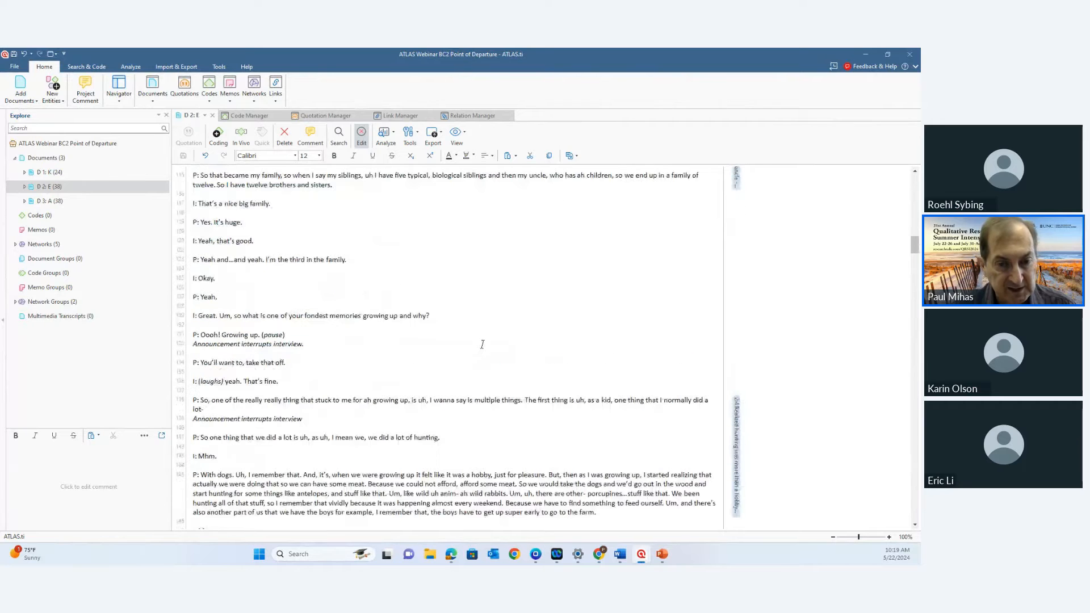
scroll(482, 345, down, 10)
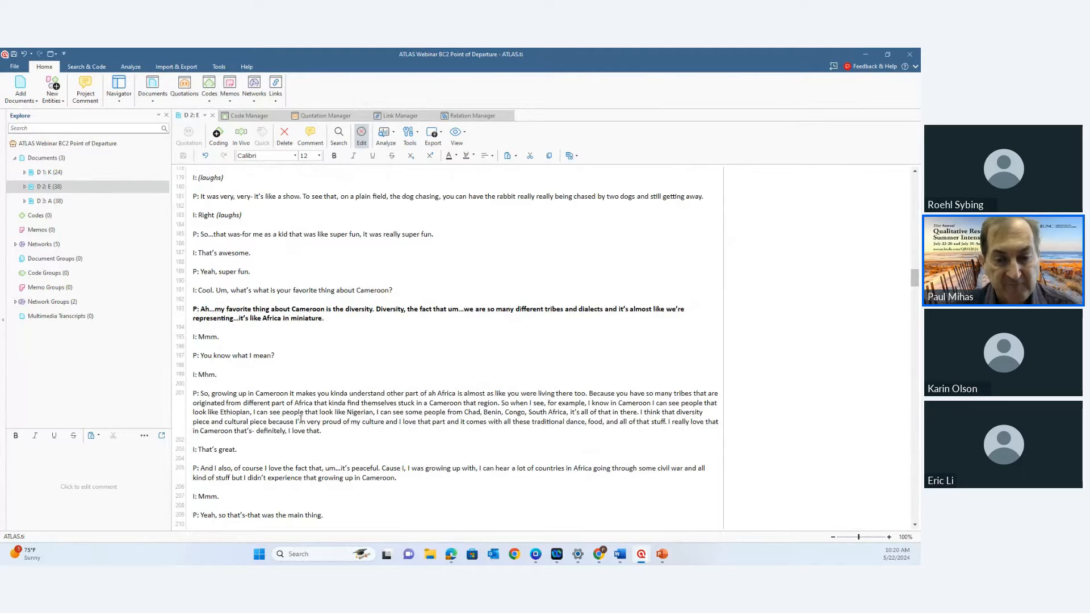
drag(295, 423, 447, 426)
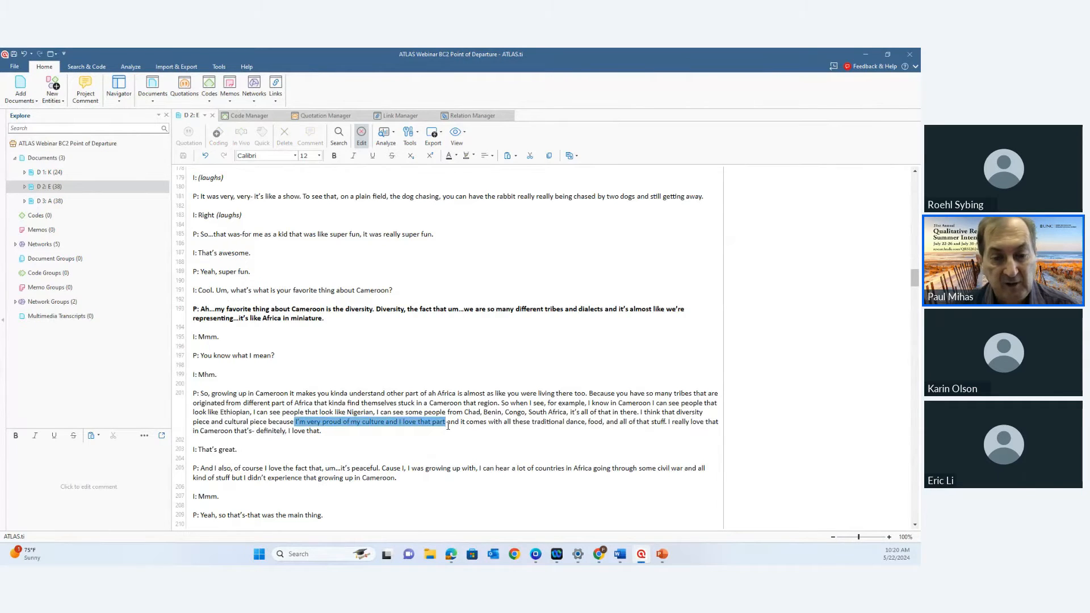
click(315, 403)
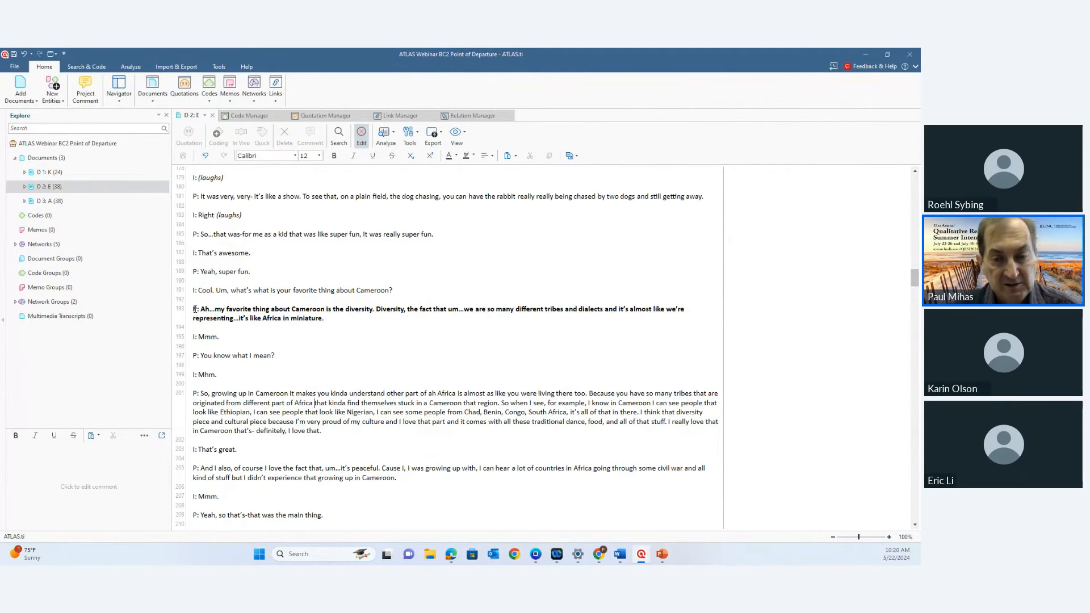
drag(194, 309, 321, 431)
right_click(289, 409)
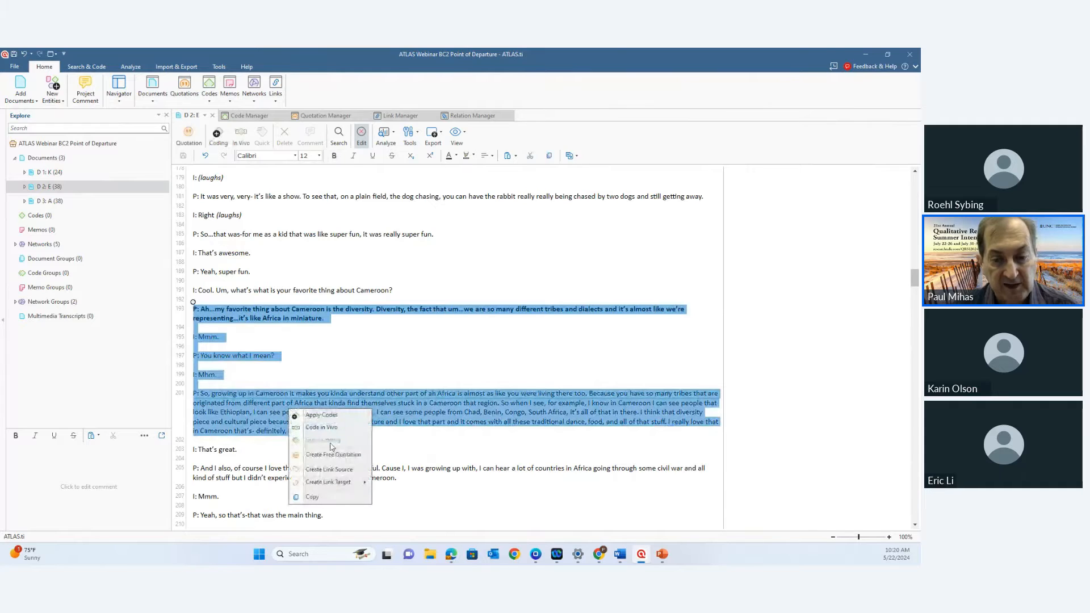
click(331, 441)
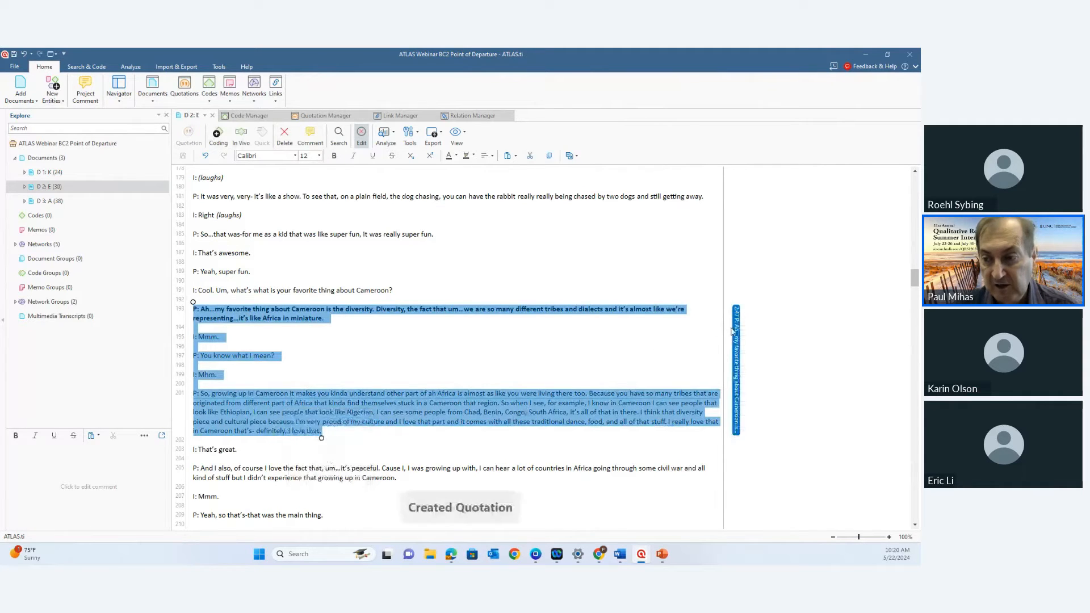
- Rename the favorite-thing quotation as "Love the diversity of Cameroon"
right_click(740, 343)
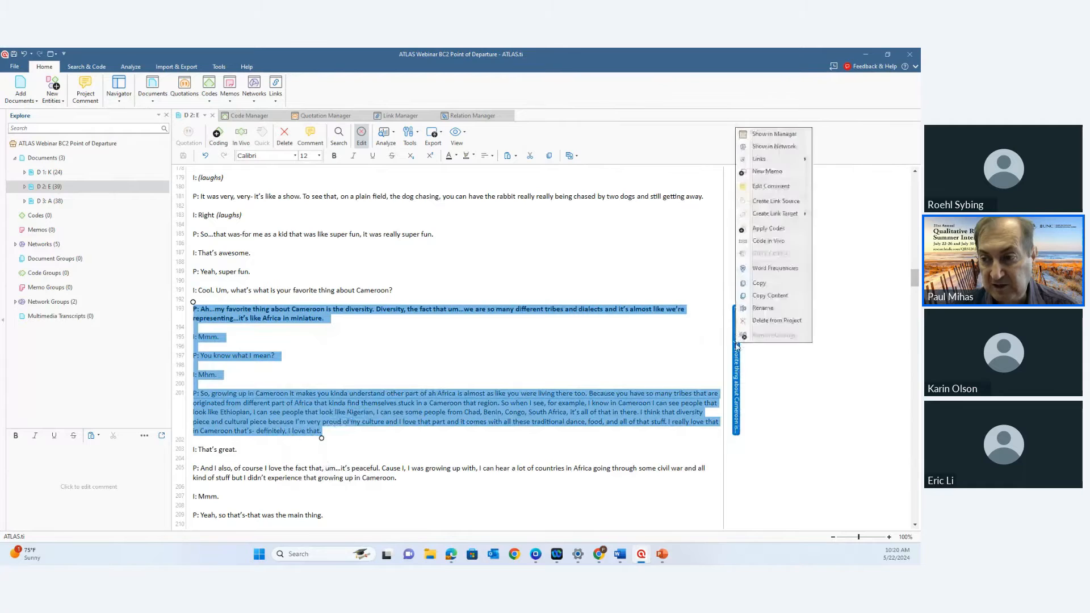
click(763, 308)
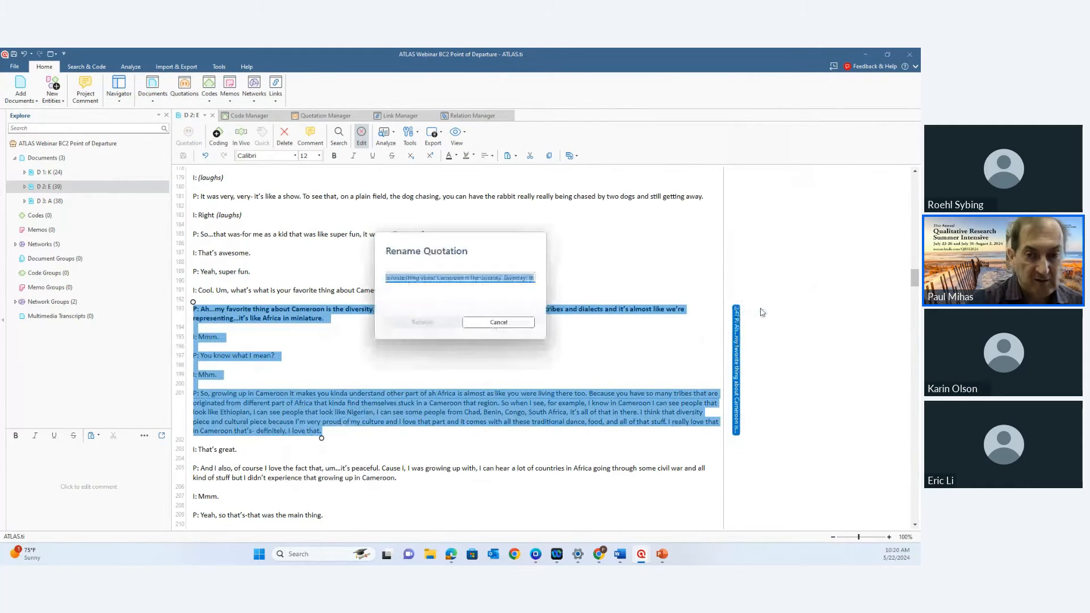
text(Love the diver)
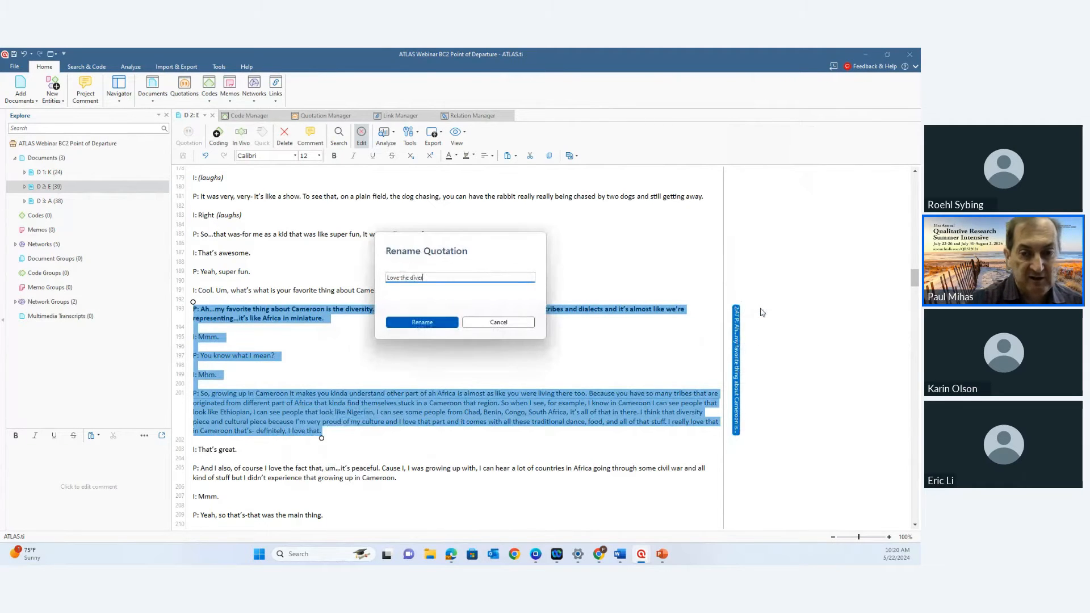
text(sity of Cameroon)
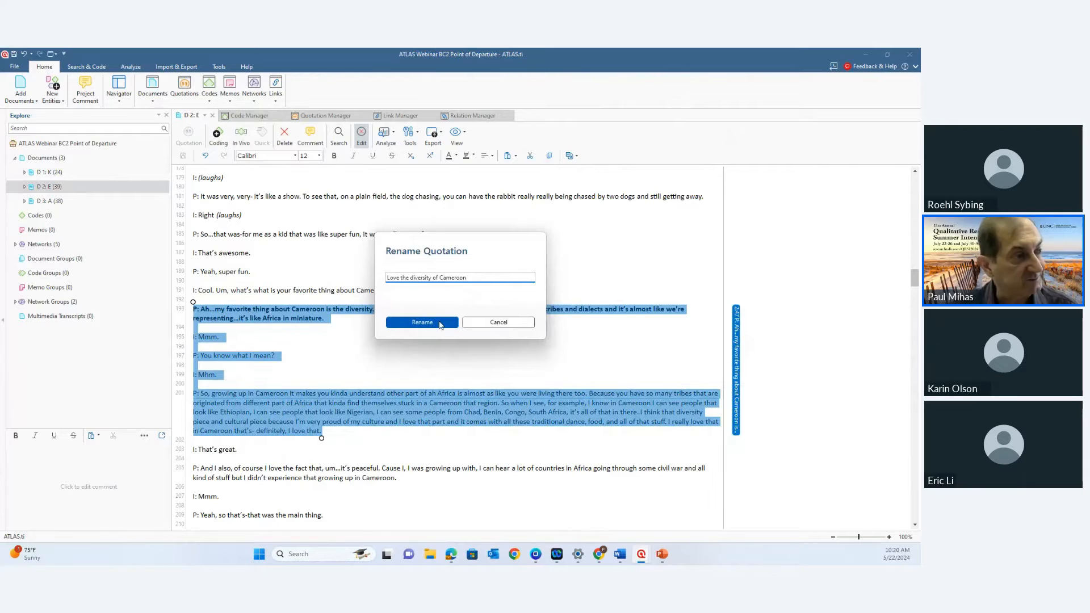
click(437, 323)
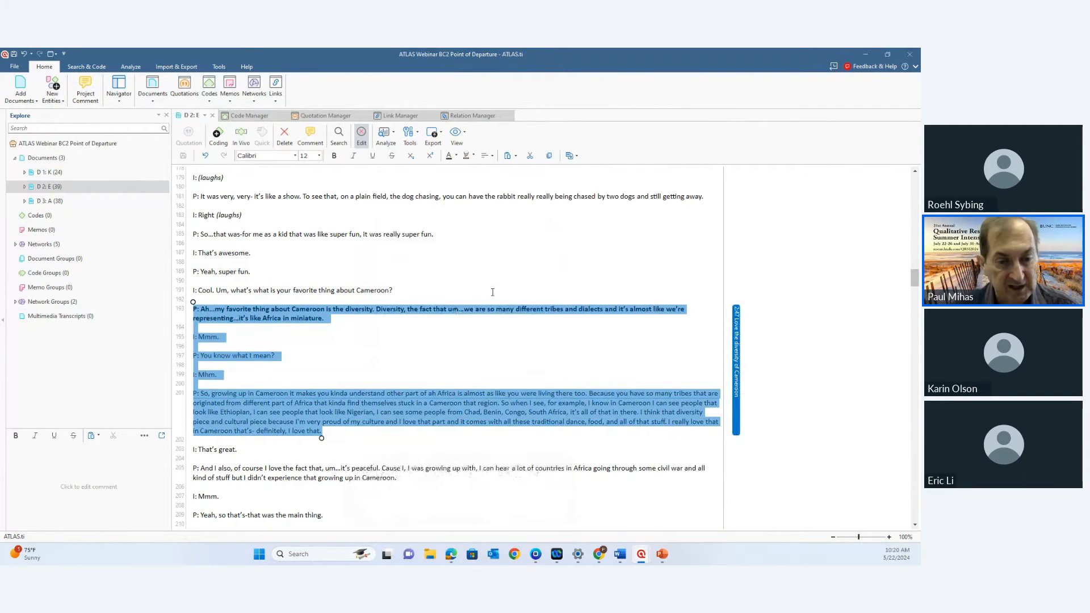
- Create a free quotation from the whole answer about preconceived notions, from "Oh yeah. Preconceived" through "because we didn't have resources."
scroll(492, 292, down, 4)
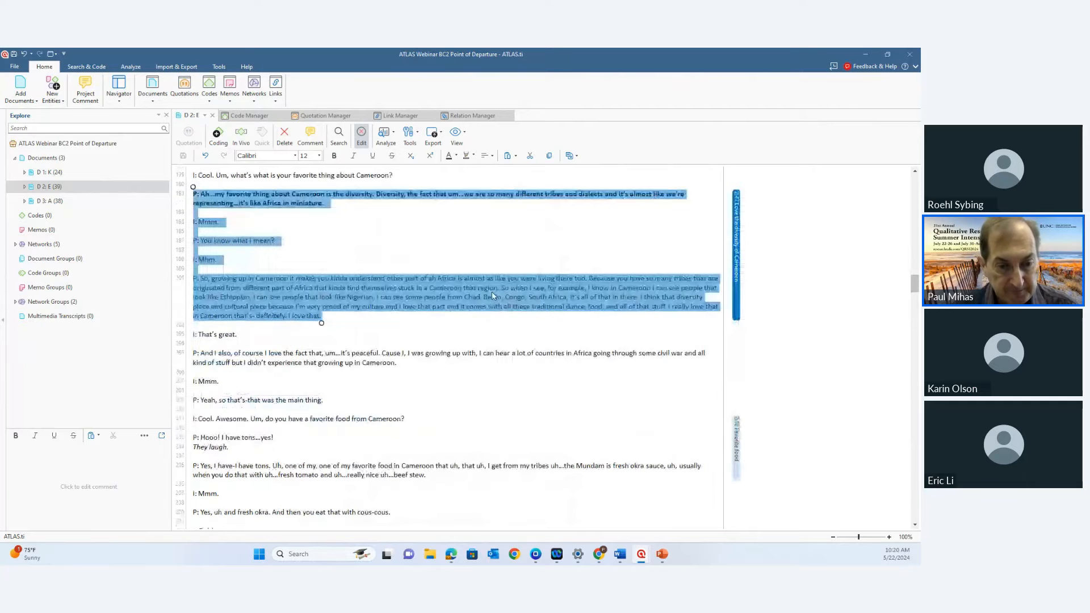
scroll(491, 292, down, 10)
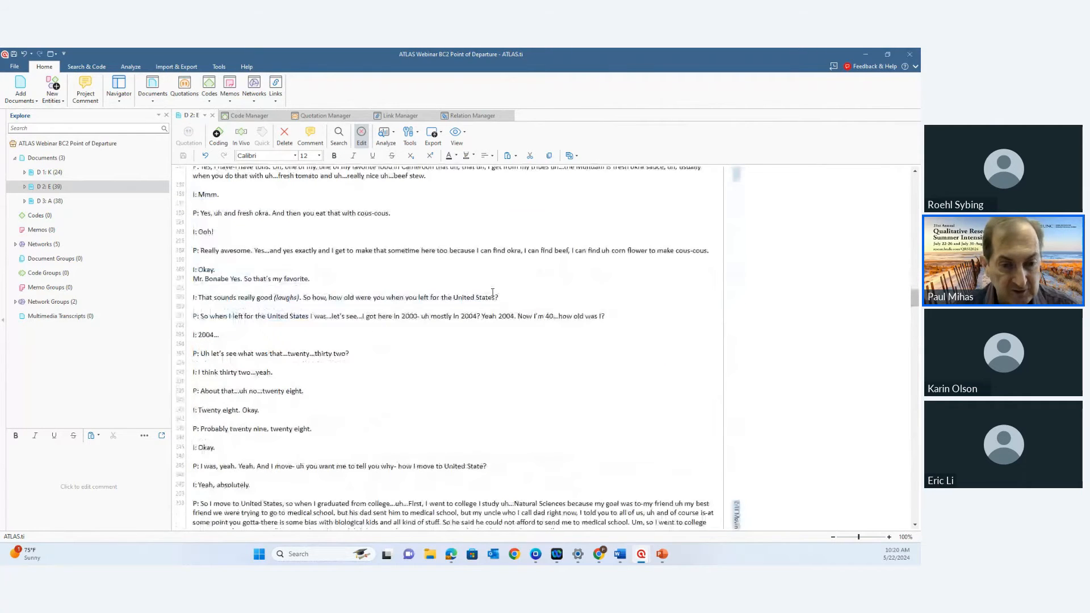
scroll(492, 292, down, 10)
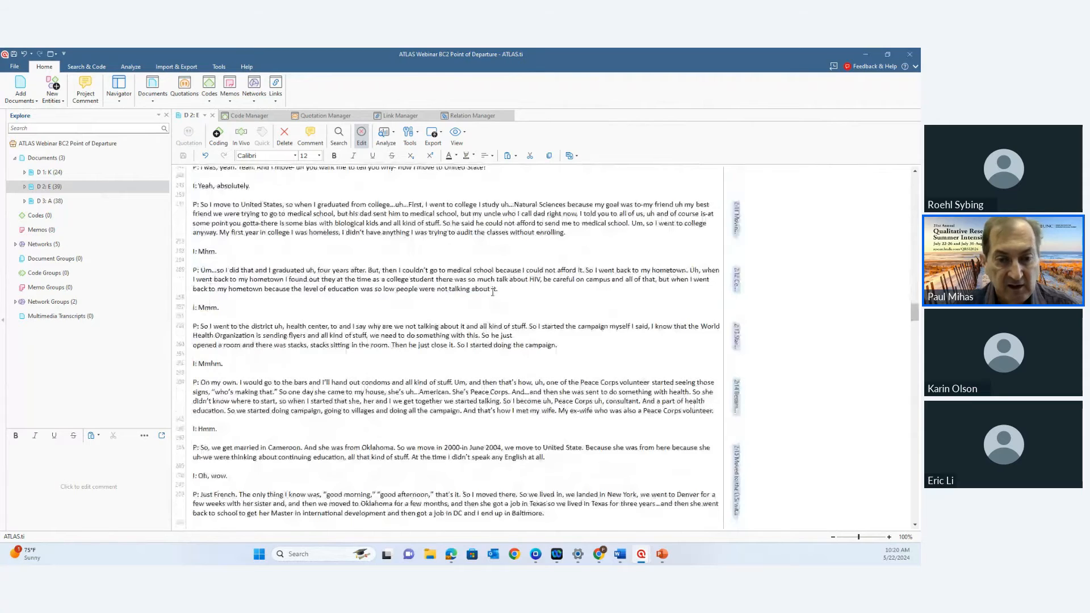
scroll(493, 292, down, 7)
scroll(492, 291, down, 3)
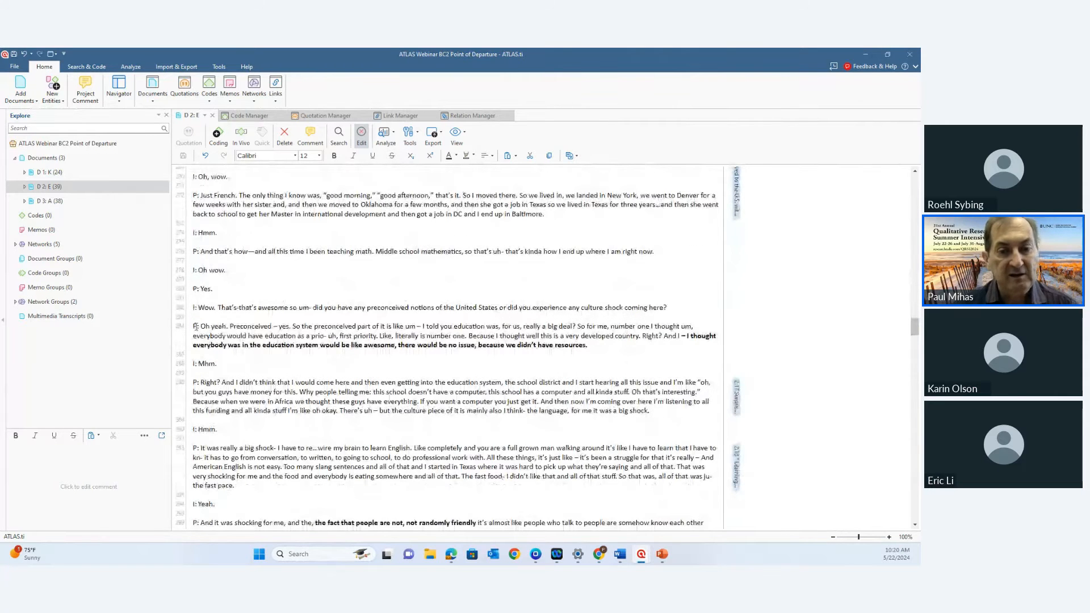
drag(194, 327, 633, 346)
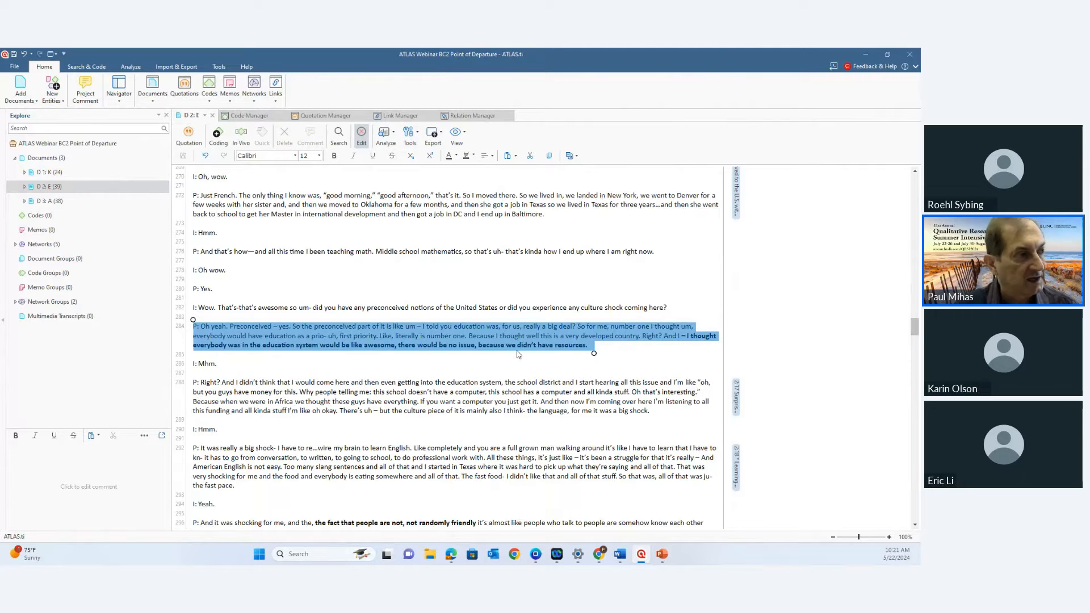
right_click(546, 333)
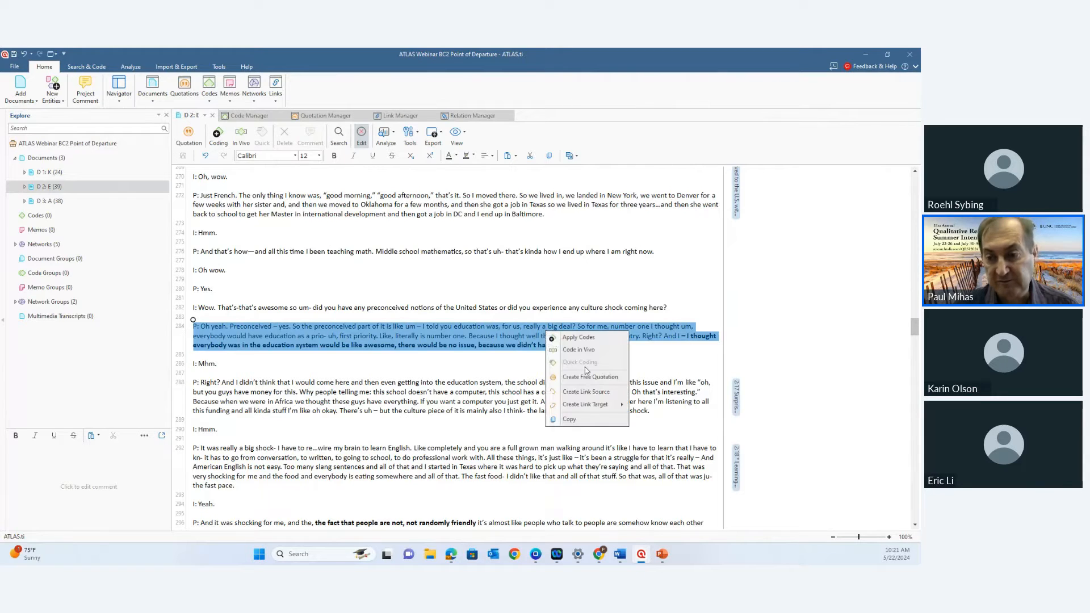
click(587, 378)
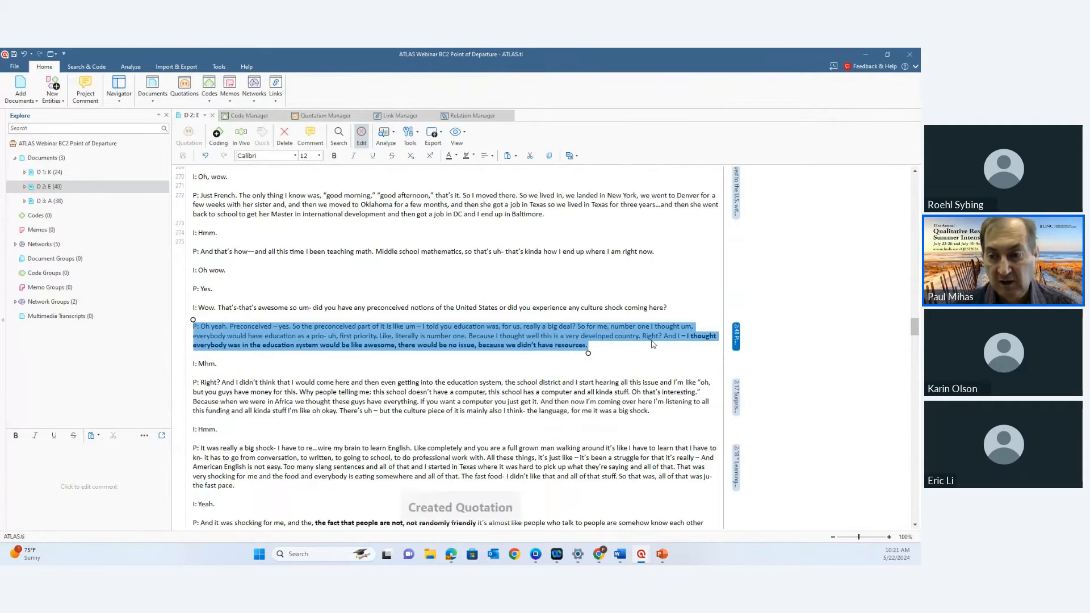
- Rename the new preconceived-notions quotation as "Education not as much of a priority in the US as in Cameroon"
right_click(738, 329)
click(764, 294)
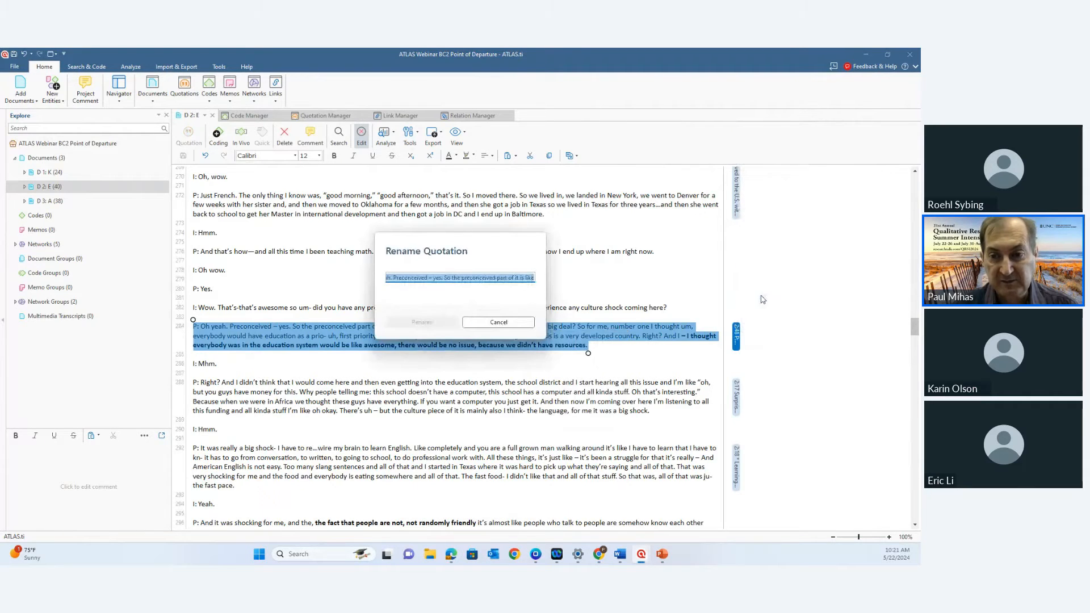
drag(468, 244, 443, 203)
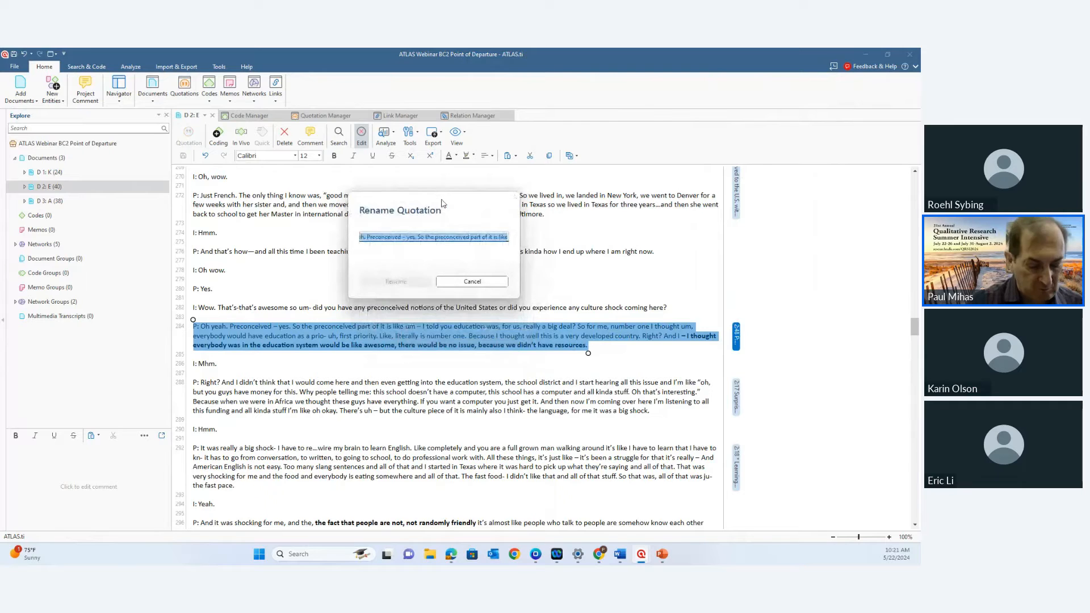
drag(443, 203, 443, 203)
key(BackSpace)
text(Educati)
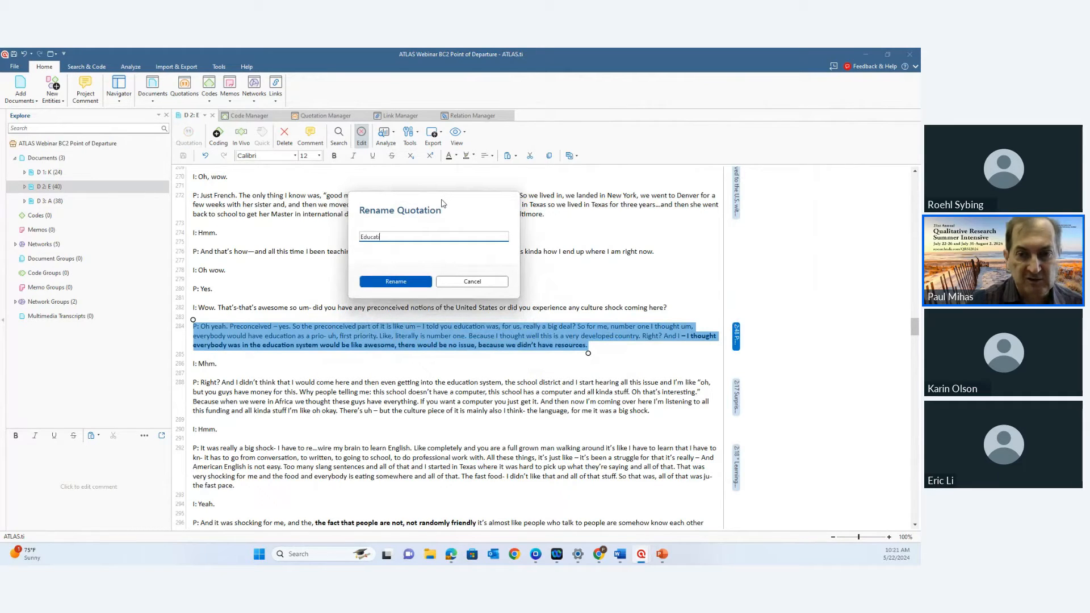
text(on not as much a )
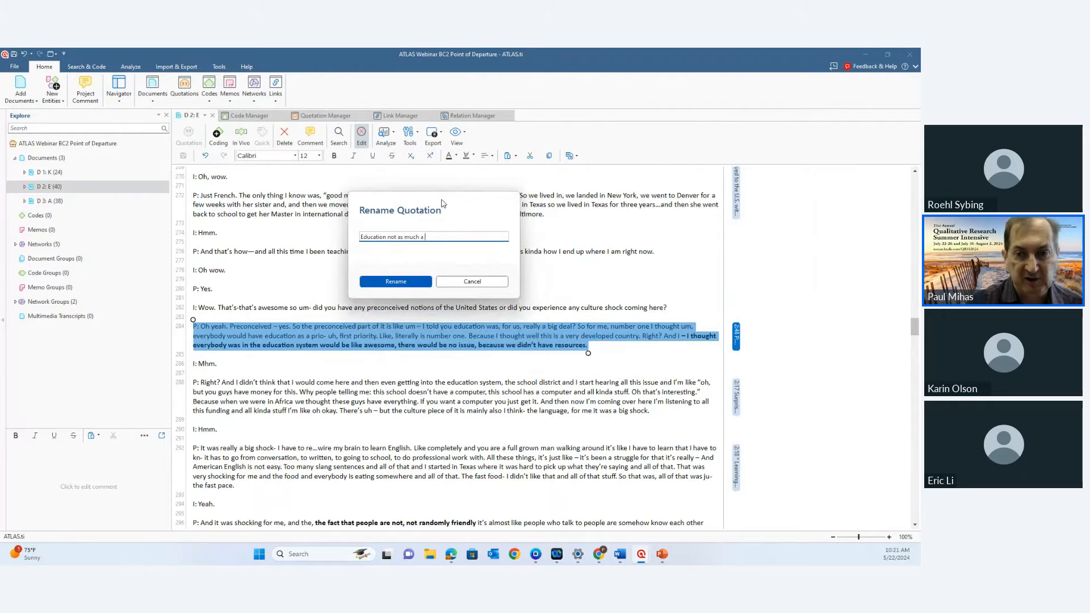
key(BackSpace)
key(BackSpace)
text(of a priority in the U)
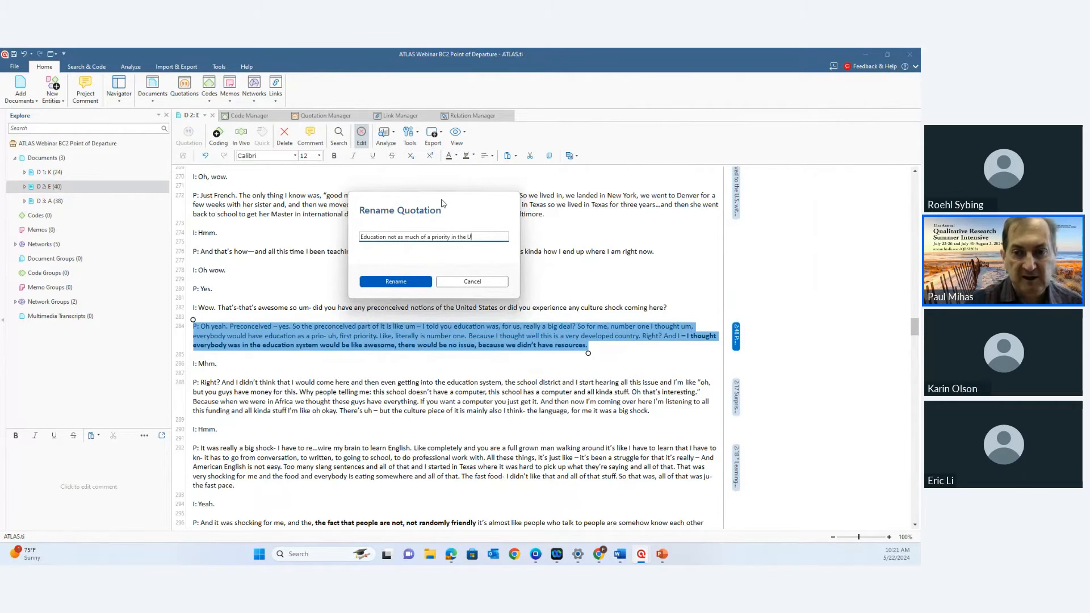
text(S as in Cameroon)
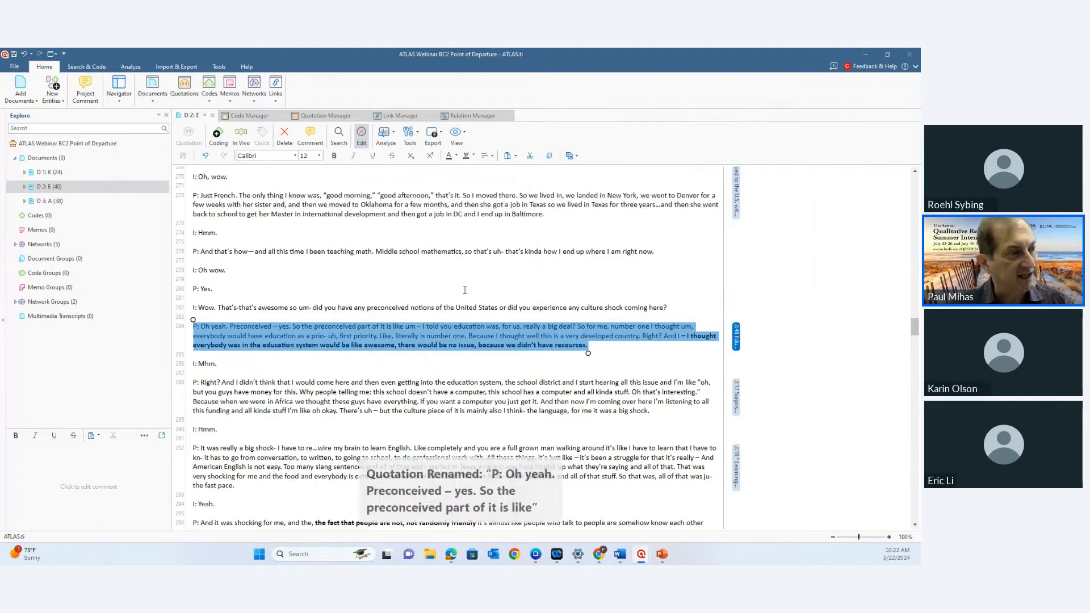
- Create a free quotation from the whole paragraph running from "And it was shocking for me" through "the whole village is raising you."
scroll(464, 290, down, 2)
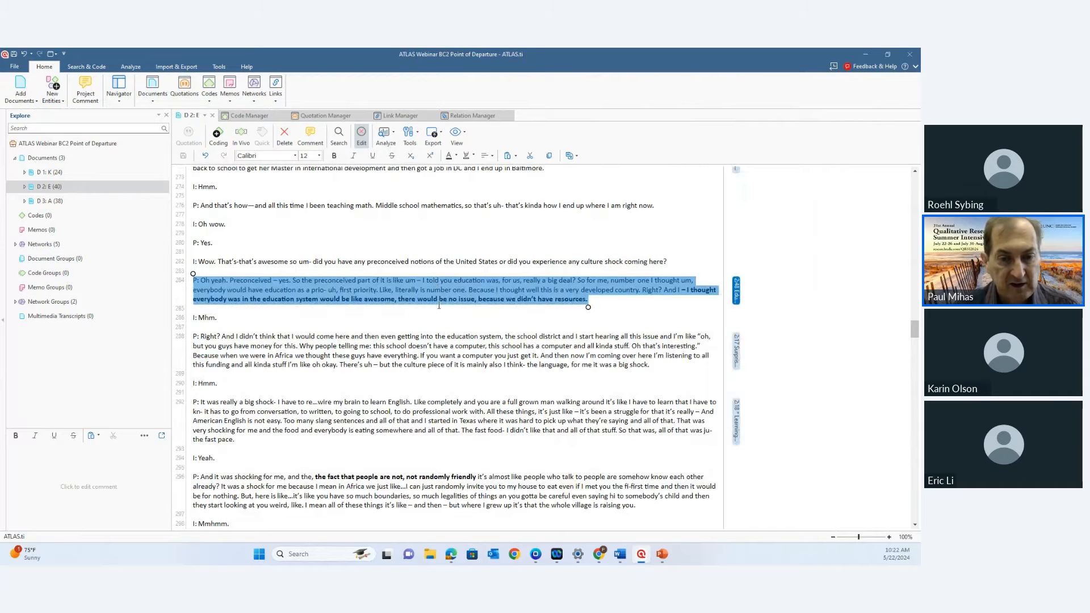
scroll(439, 306, down, 4)
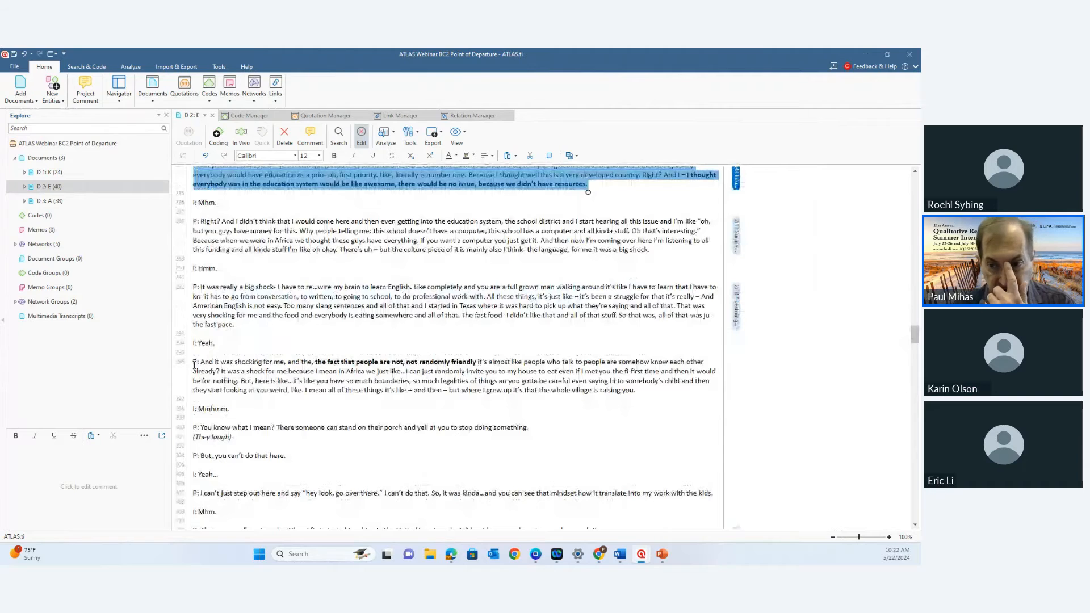
drag(194, 364, 653, 392)
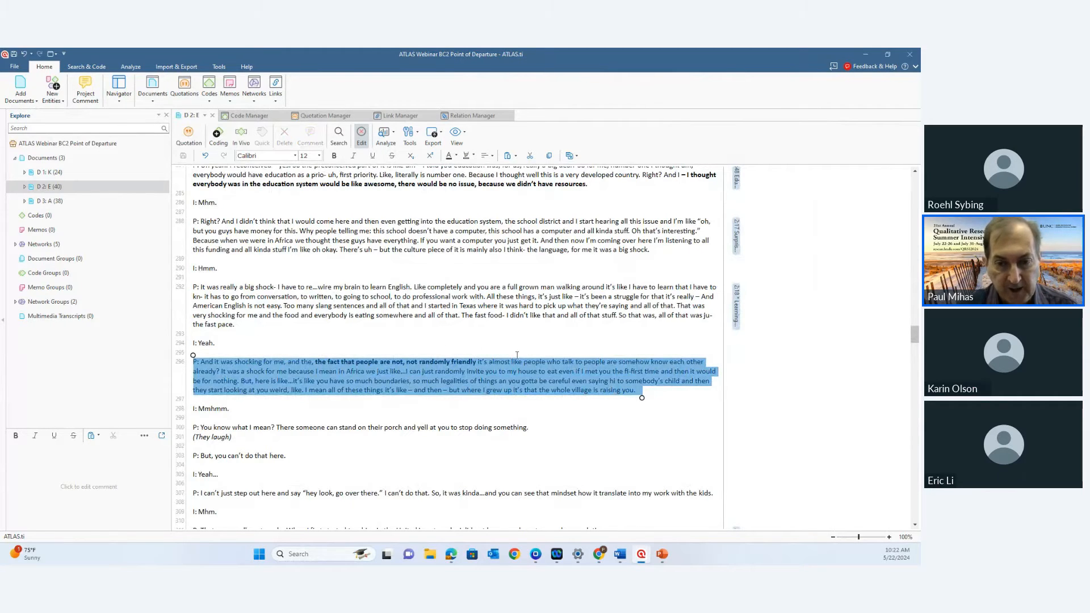
right_click(407, 382)
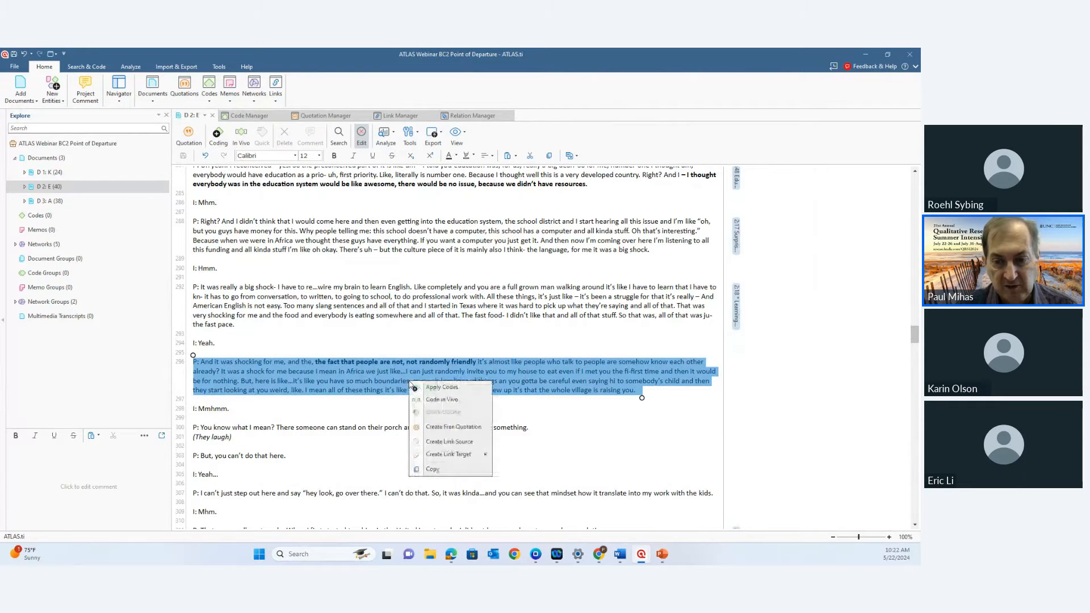
click(452, 427)
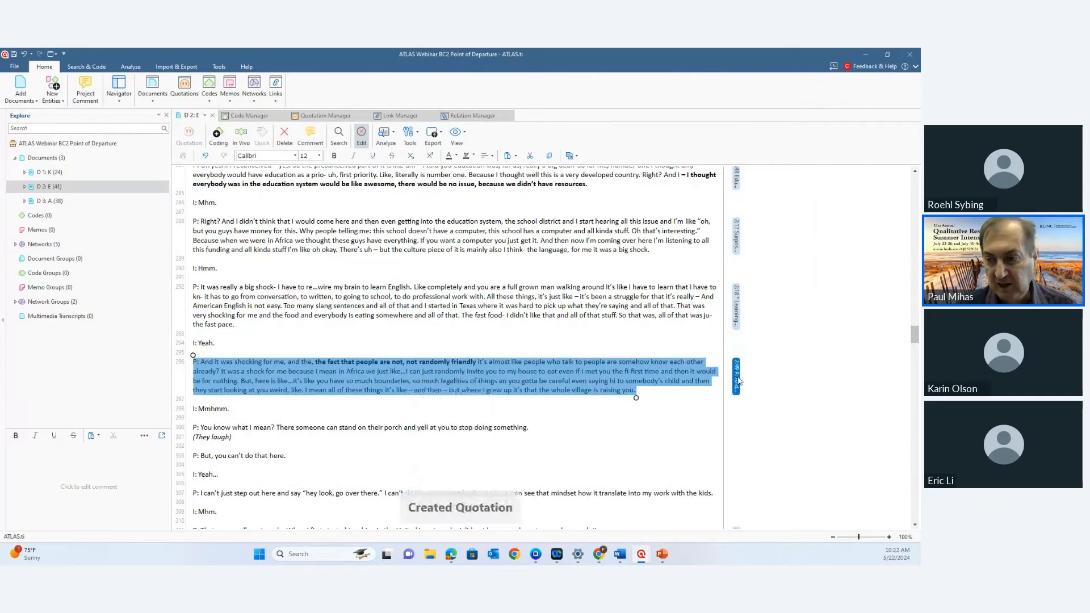
- Rename the new "shocking for me" quotation as "* Noticing the personal boundaries of Americans"
right_click(738, 380)
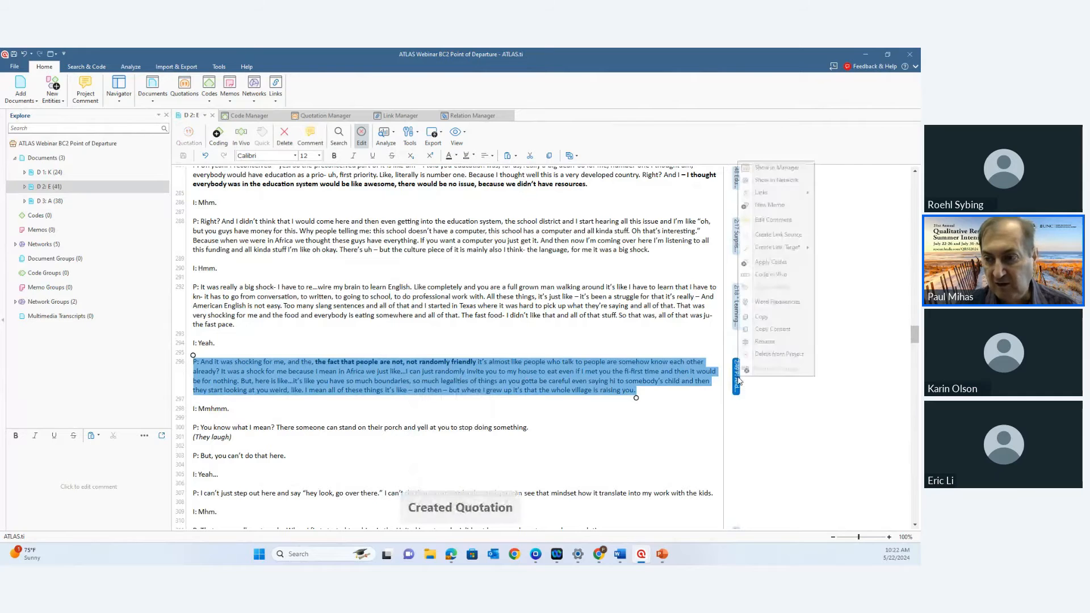
click(767, 342)
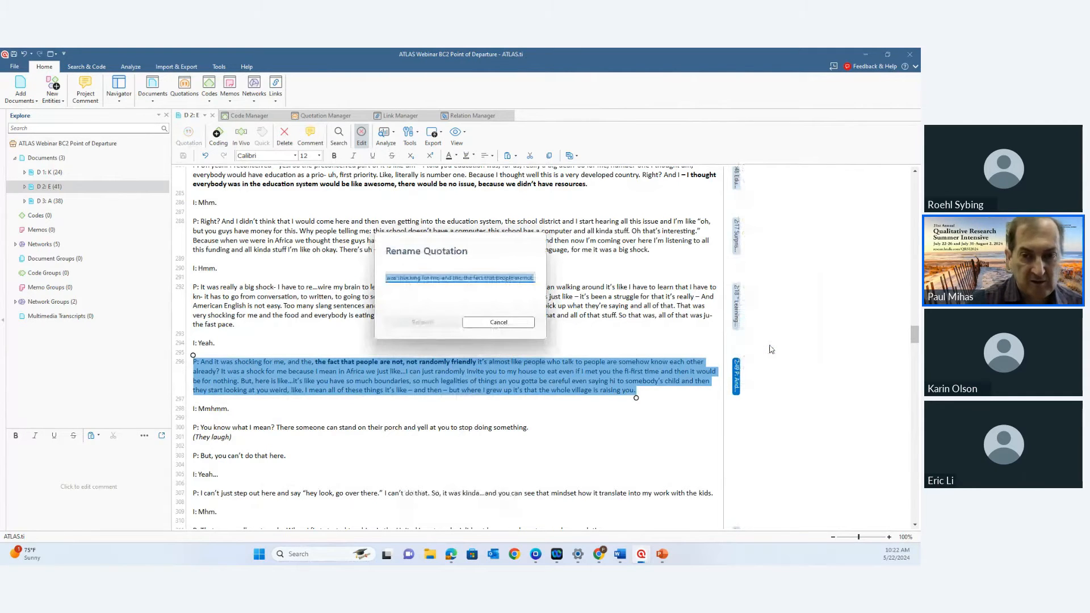
text(Ame)
key(BackSpace)
key(BackSpace)
key(BackSpace)
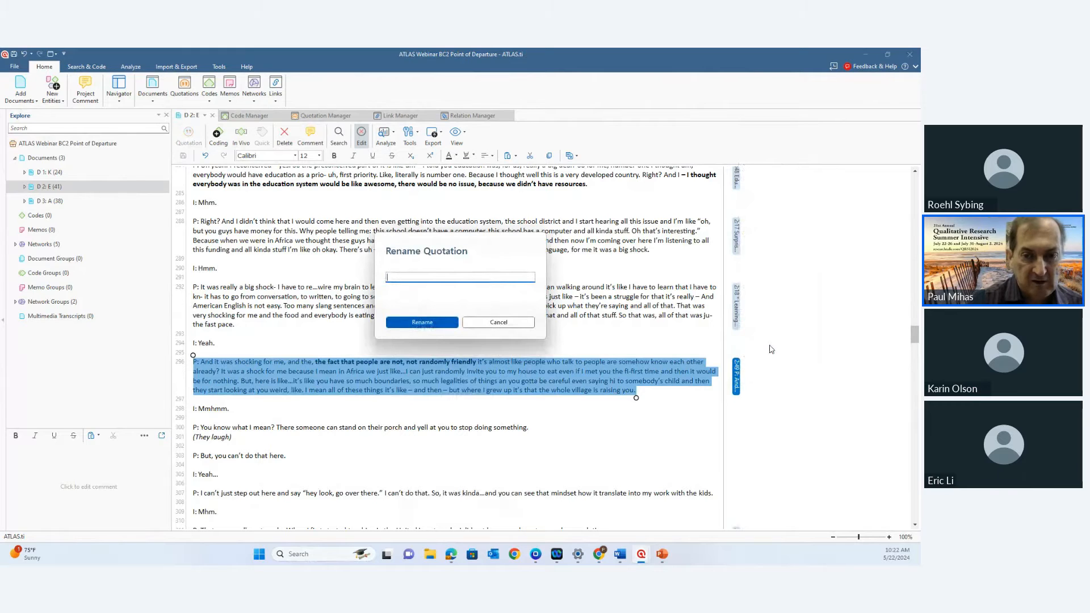
text(Noticing the)
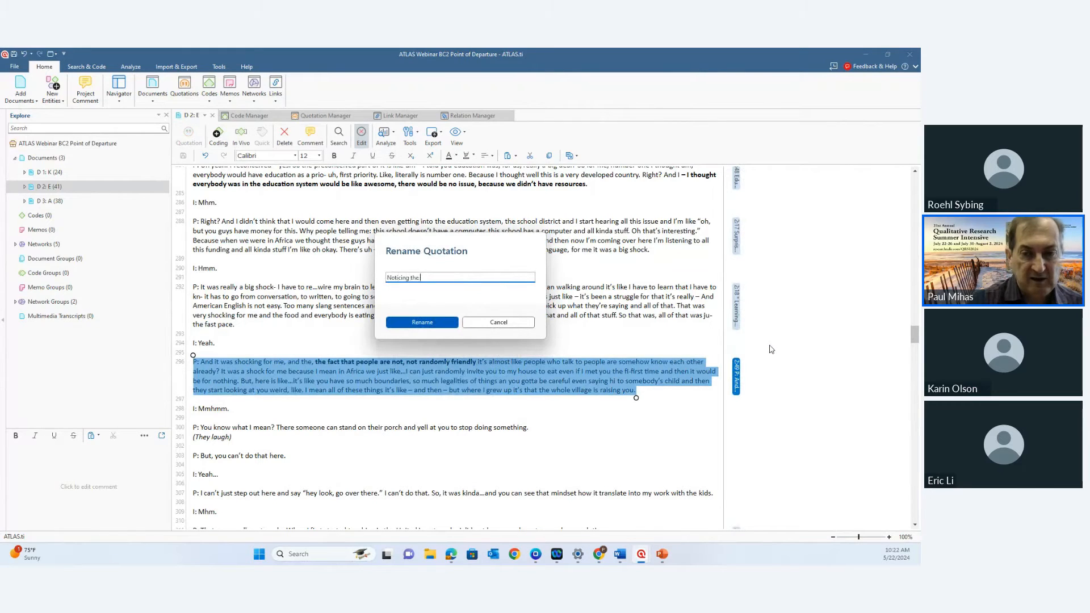
text( boundaries)
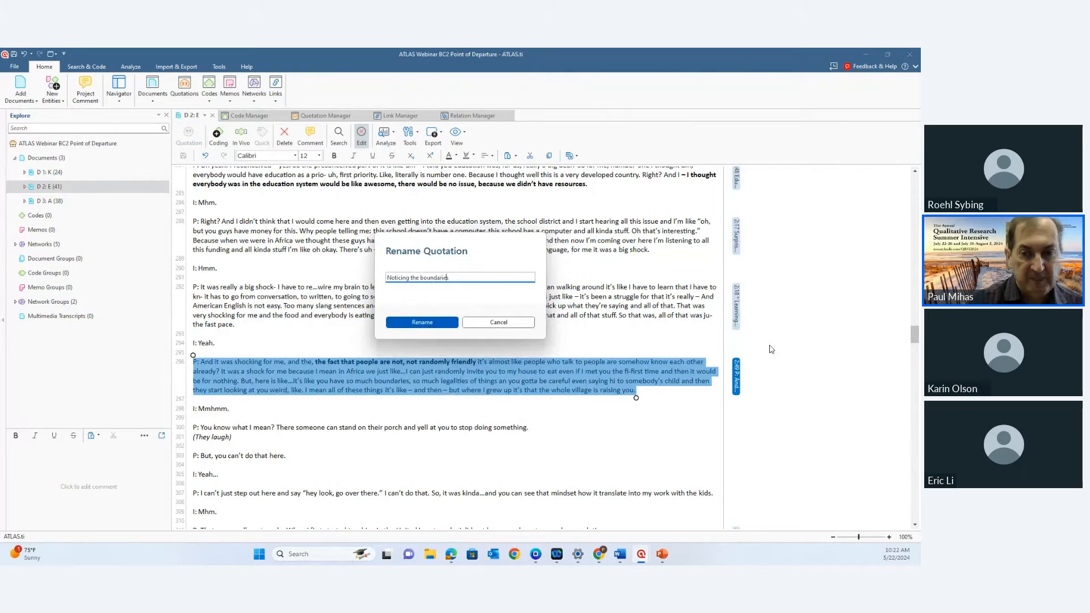
text( of Americans)
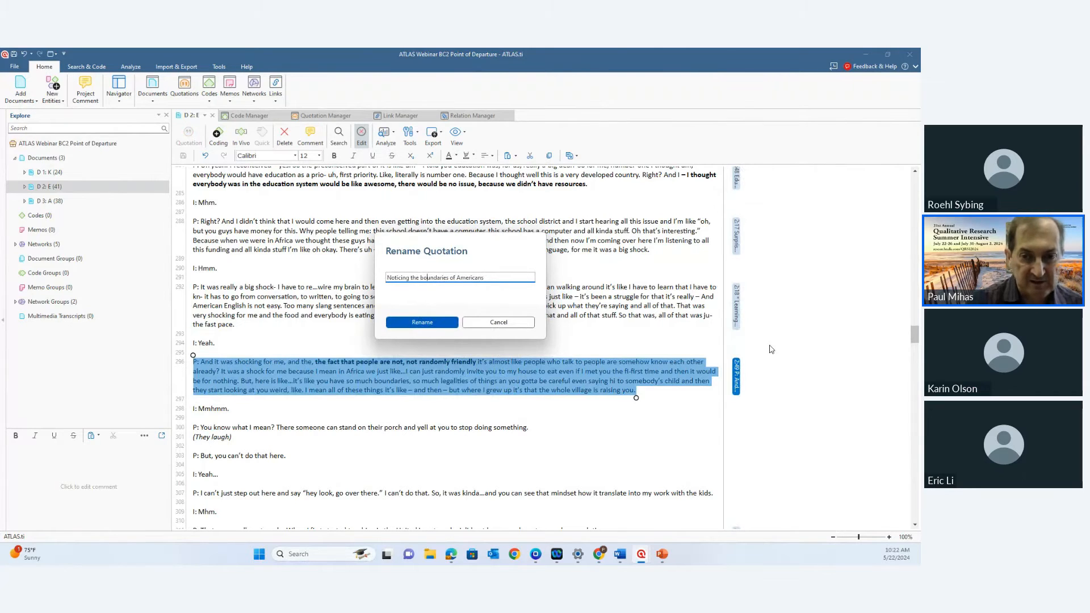
text(personal)
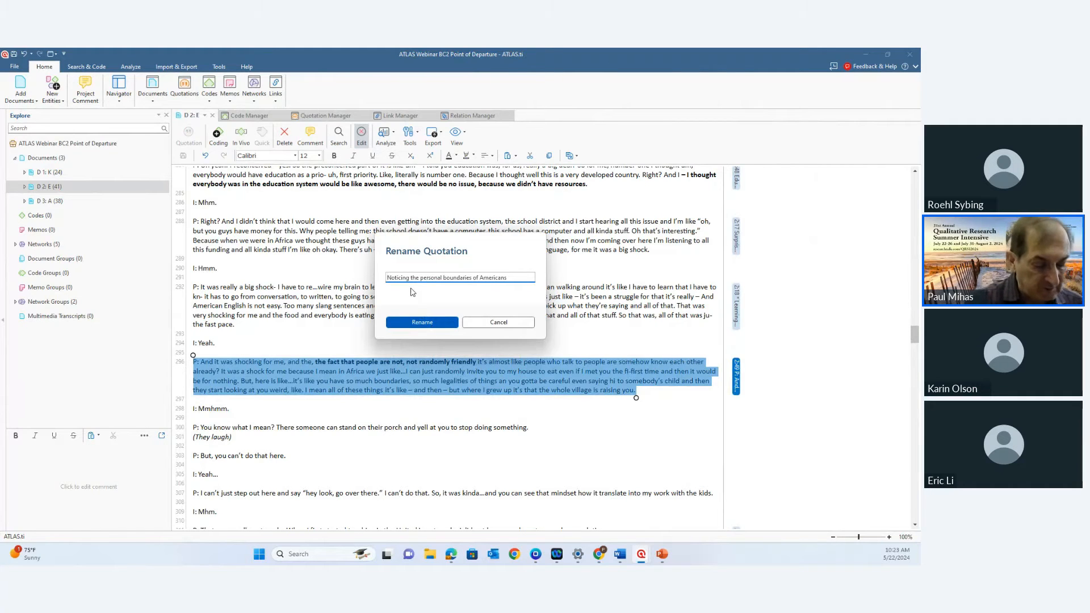
text(*)
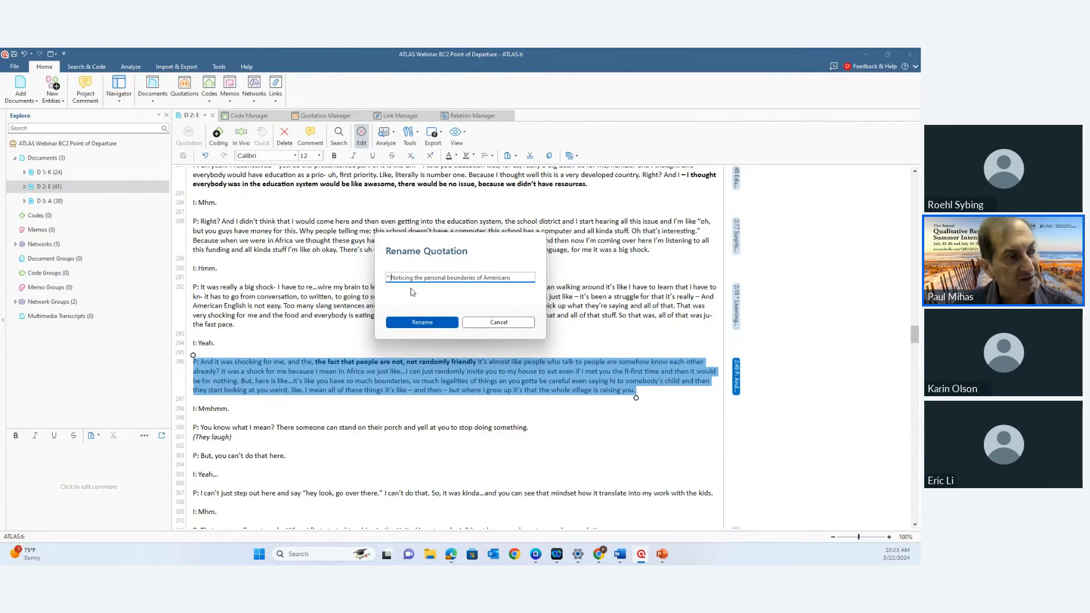
click(405, 322)
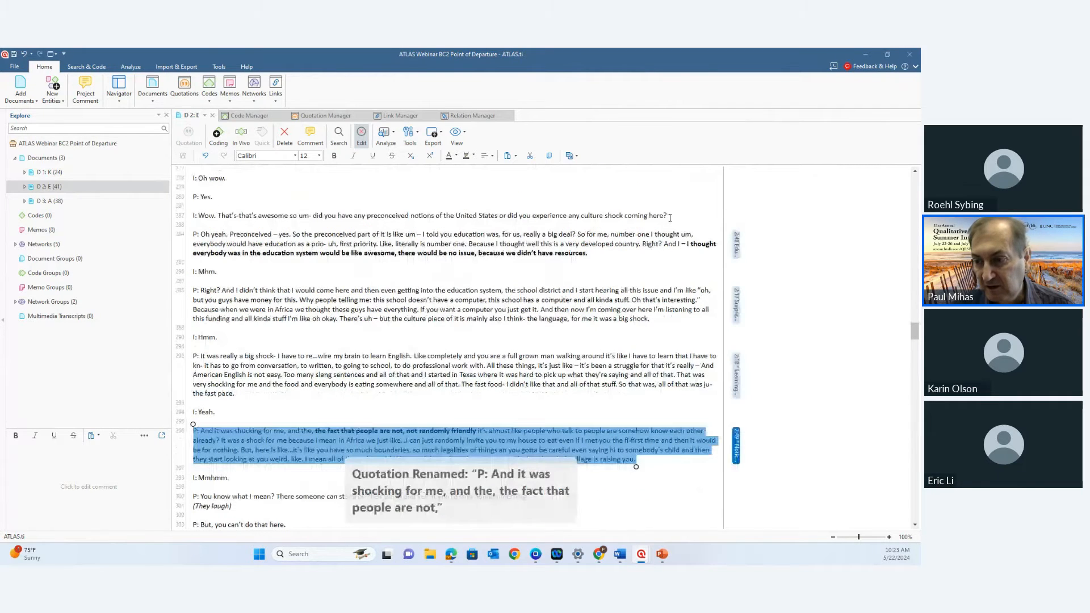
- Add an asterisk in front of the name of the quotation about education not being as much of a priority in the US
right_click(736, 247)
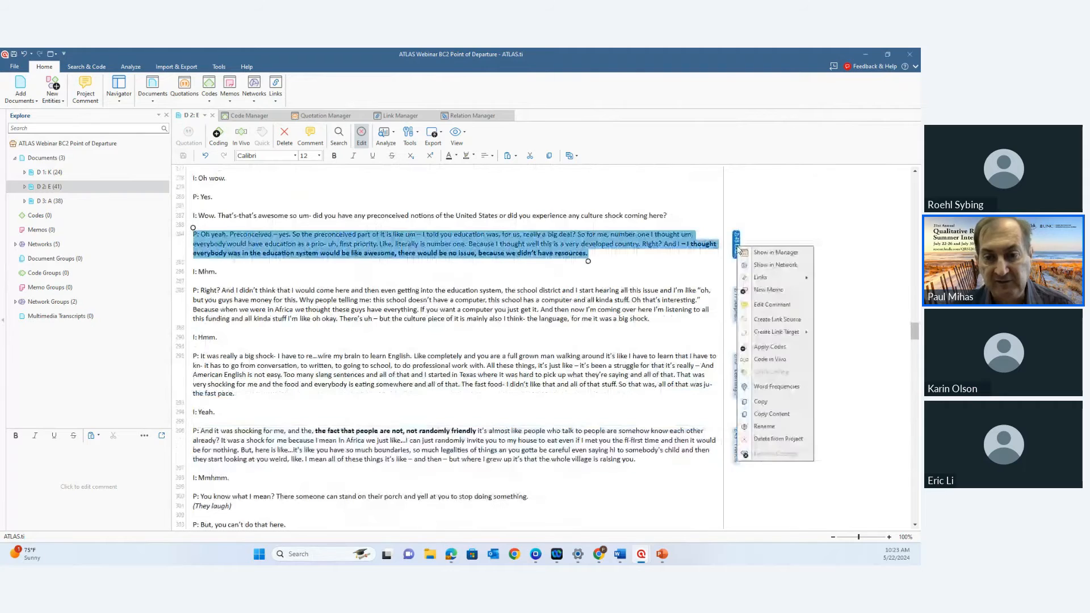
click(764, 426)
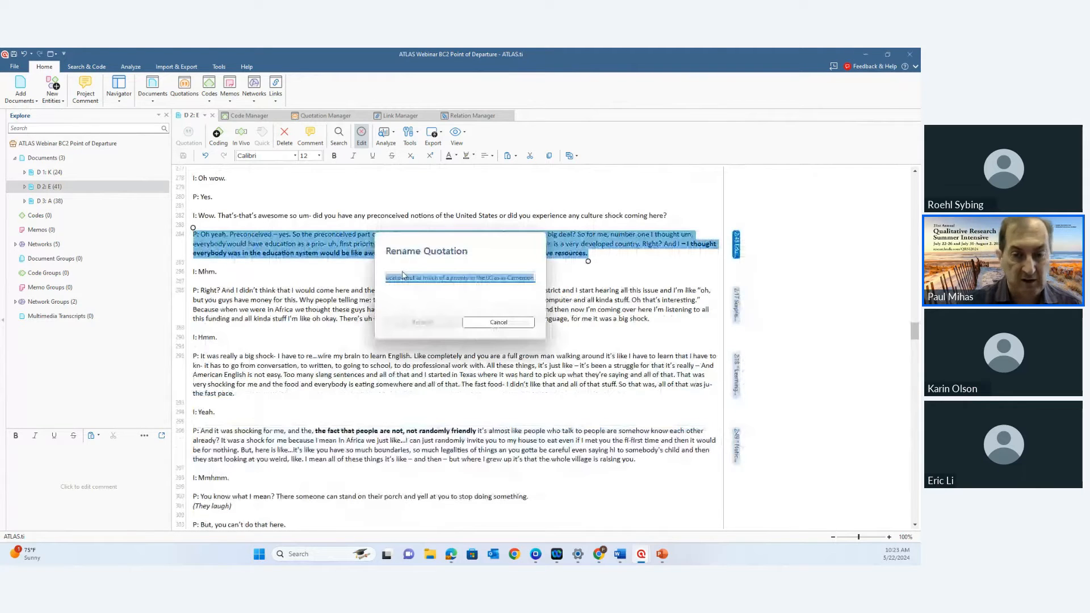
click(404, 277)
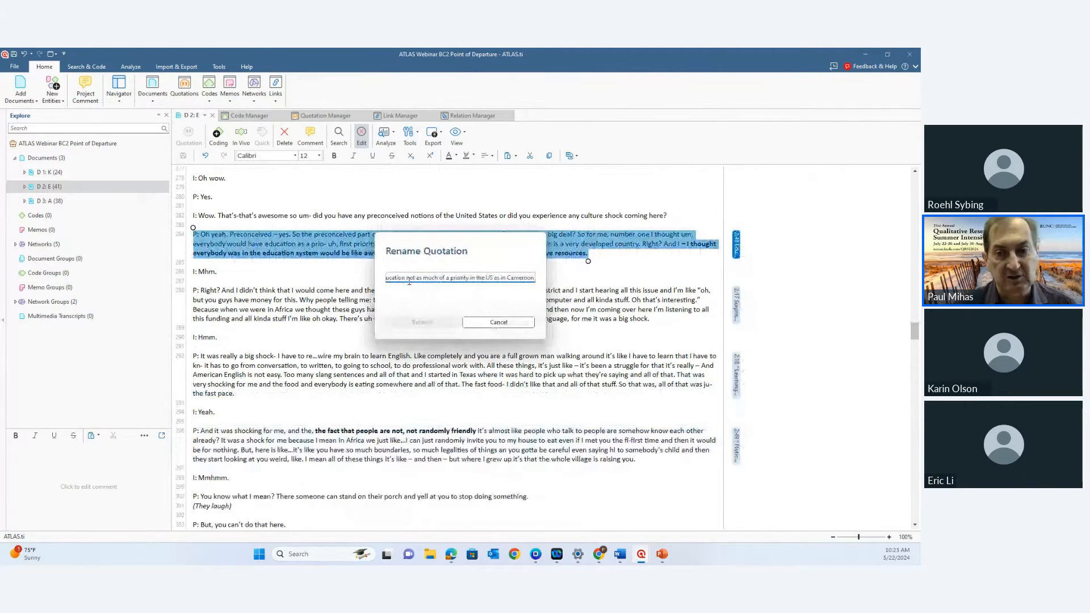
key(Home)
text(*)
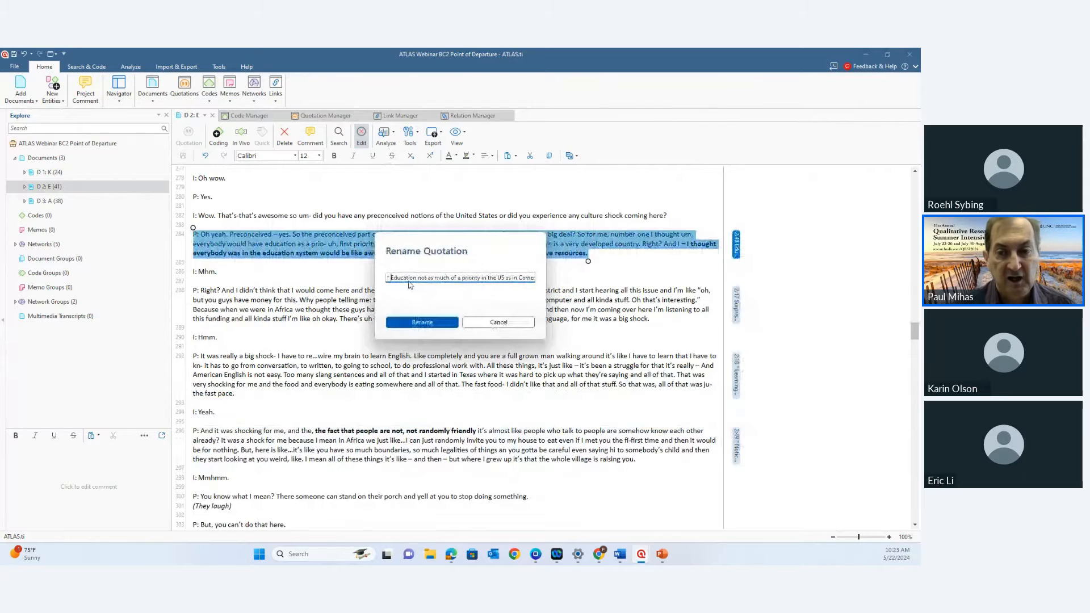
click(416, 322)
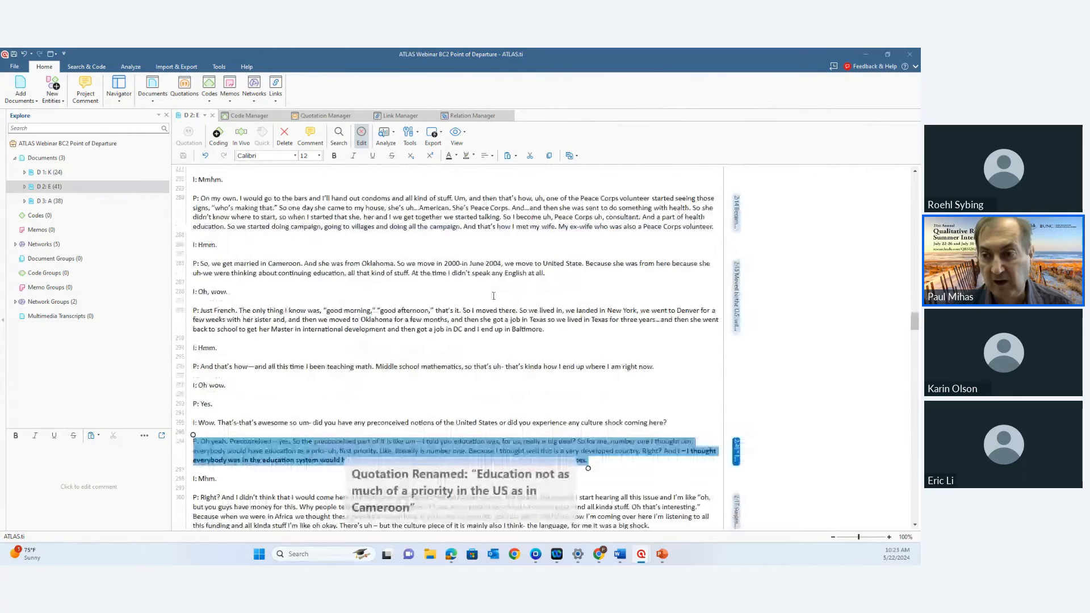
- Rename the quotation on Cameroon's diversity as "* Love the diversity of Cameroon"
scroll(494, 296, up, 5)
scroll(495, 296, up, 5)
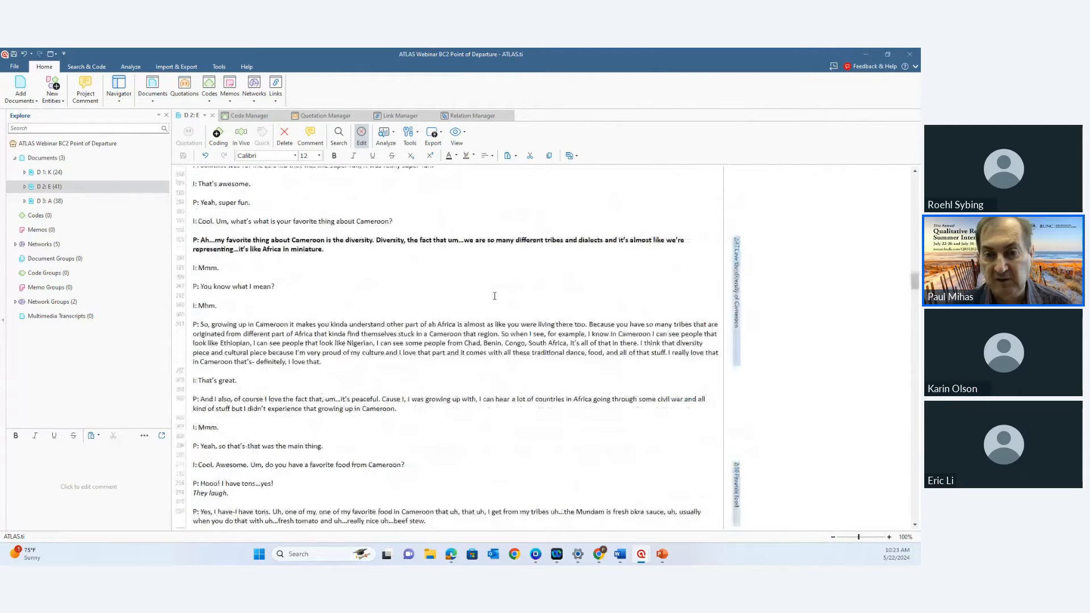
click(736, 280)
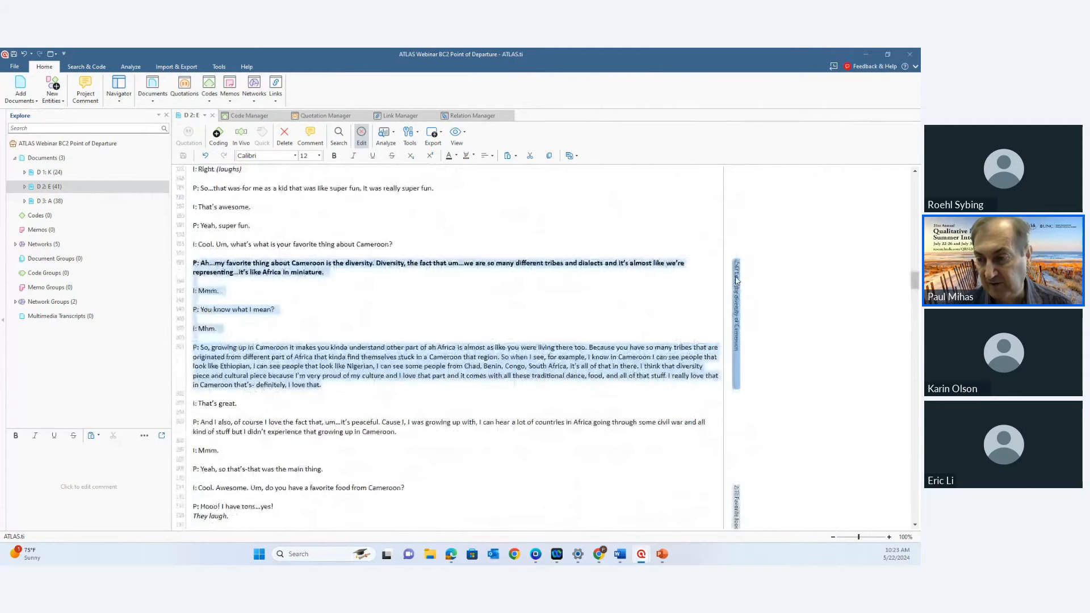
right_click(737, 280)
click(764, 458)
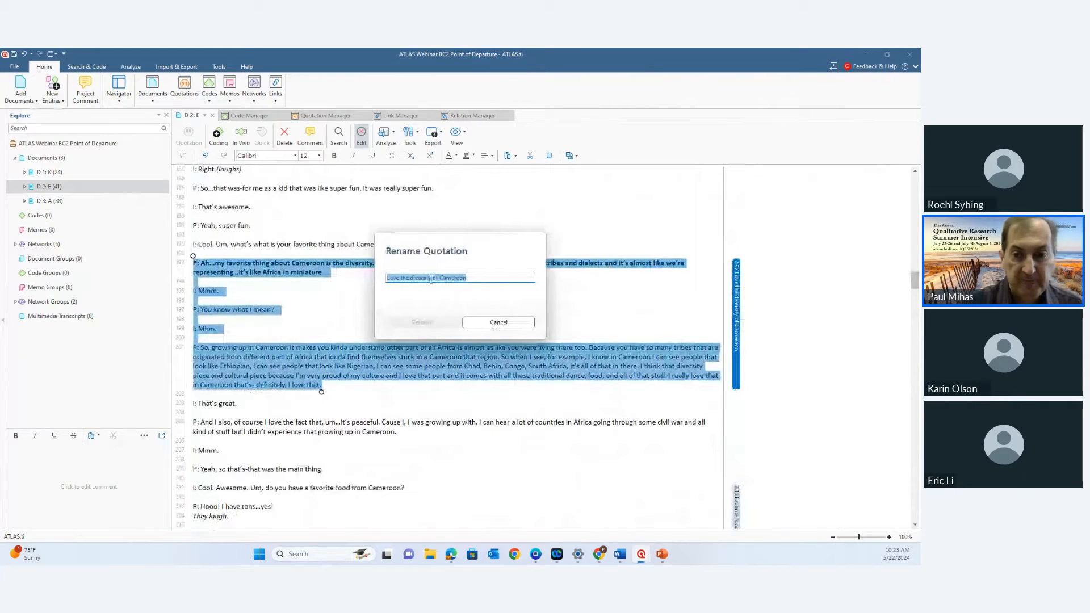
key(Home)
text(*)
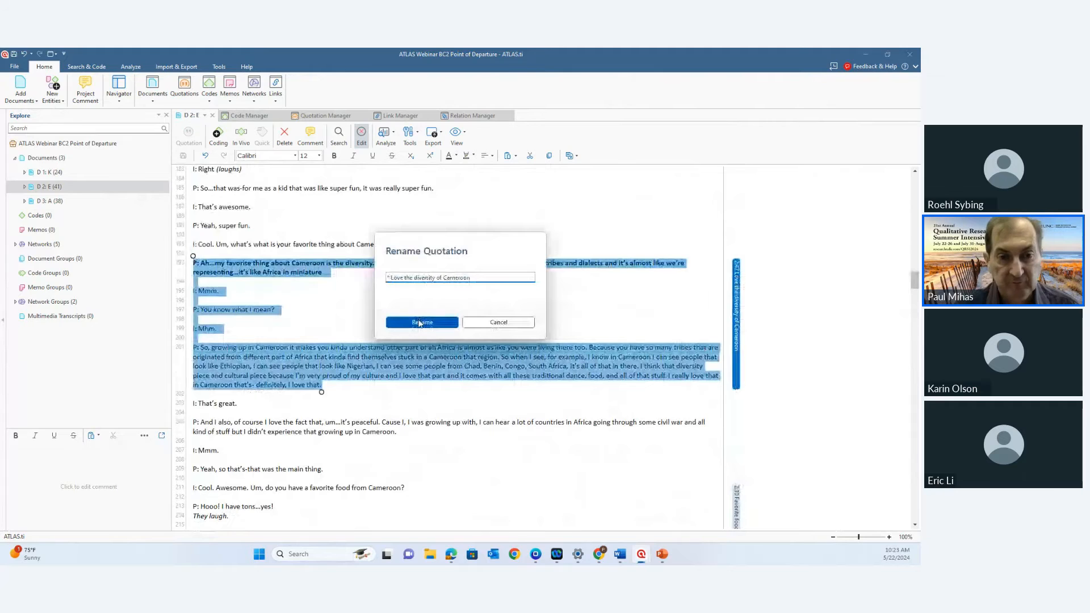
click(419, 323)
- Add a leading asterisk to the name of the "Just Me On this Side of the World" quotation
scroll(479, 317, up, 3)
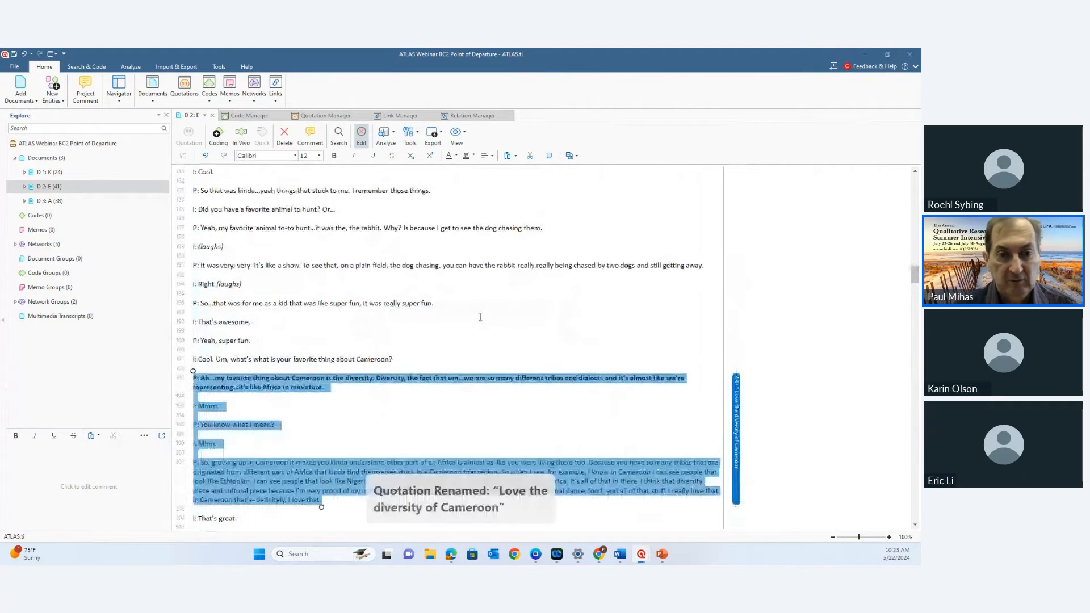
scroll(480, 316, up, 5)
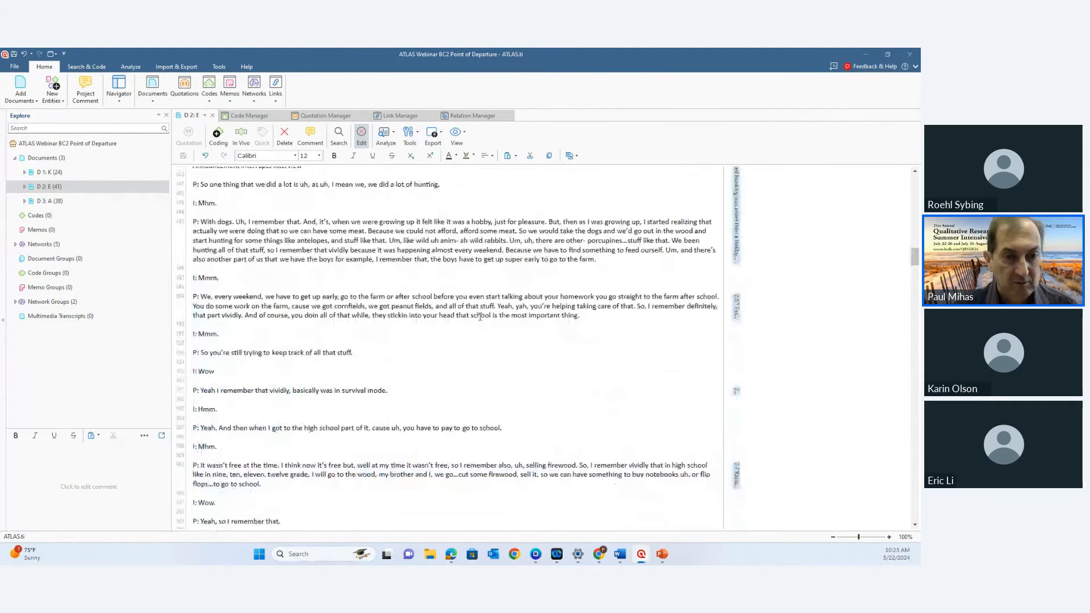
scroll(480, 317, up, 5)
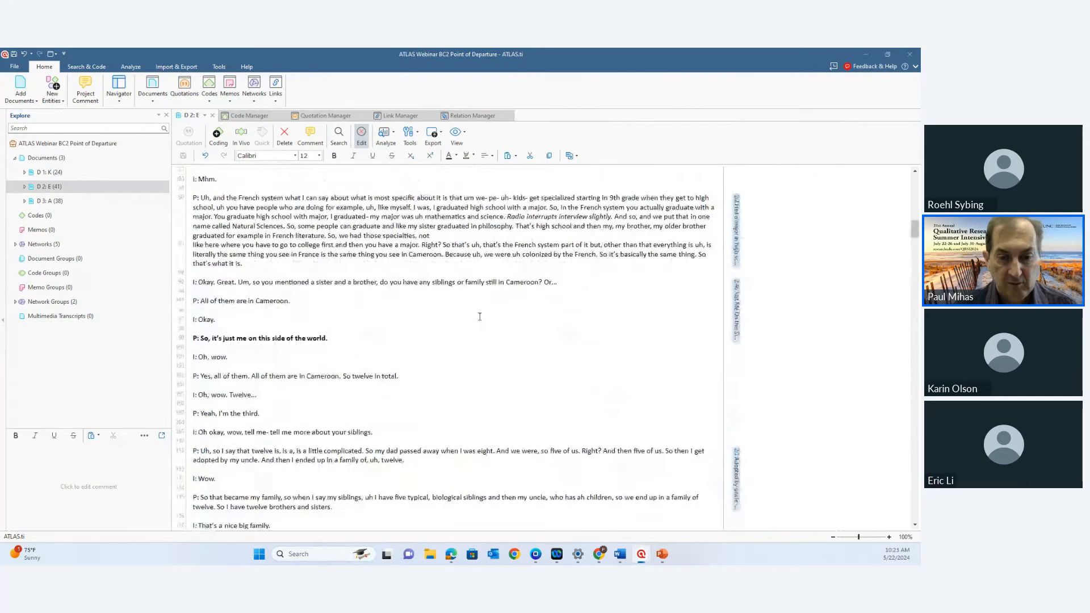
scroll(480, 317, up, 2)
click(737, 358)
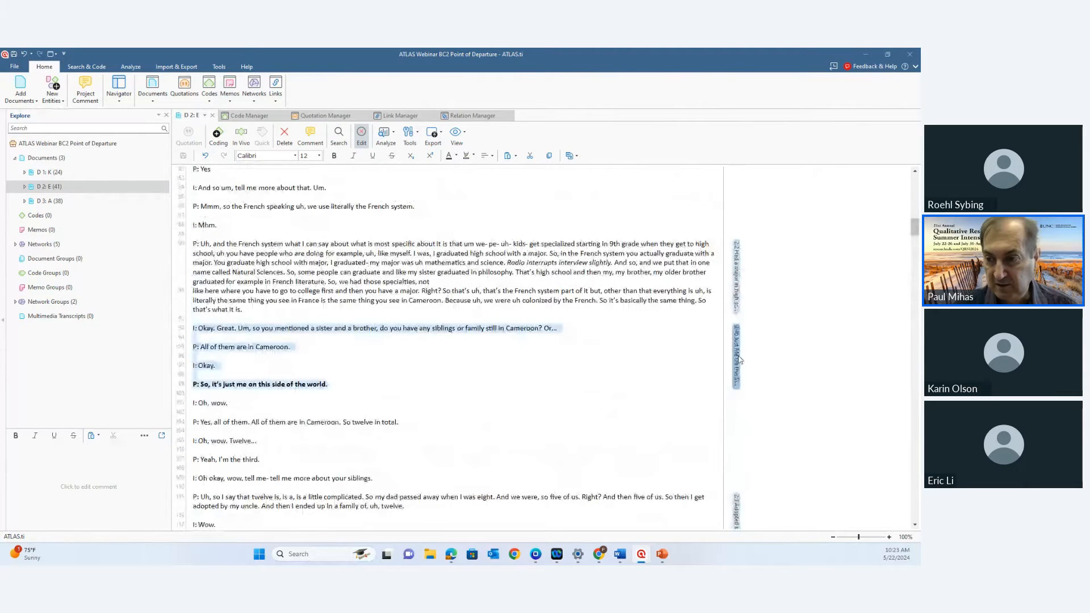
click(736, 357)
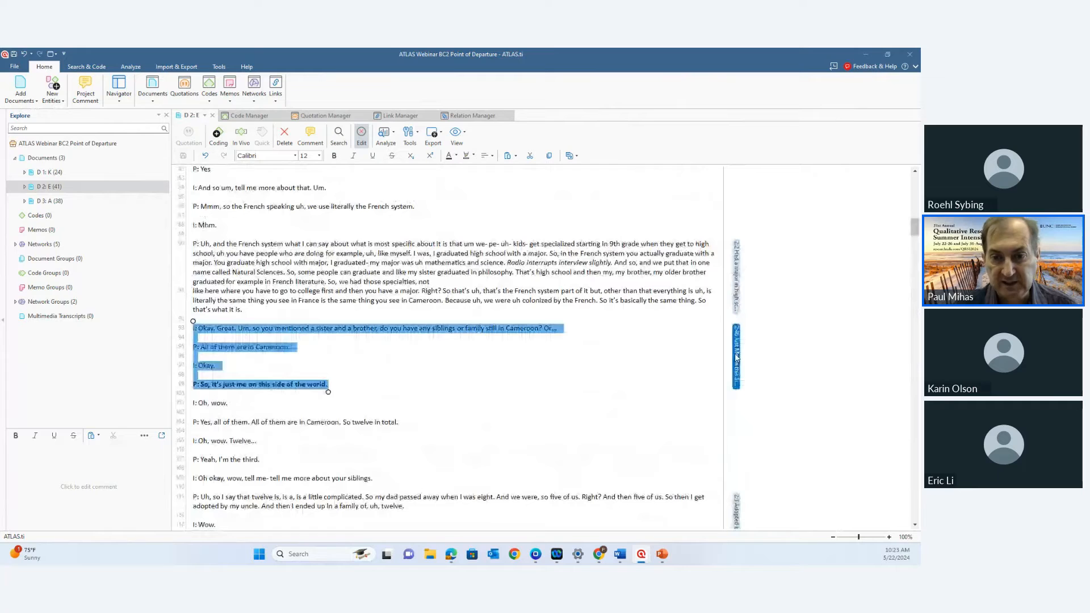
right_click(737, 357)
click(758, 316)
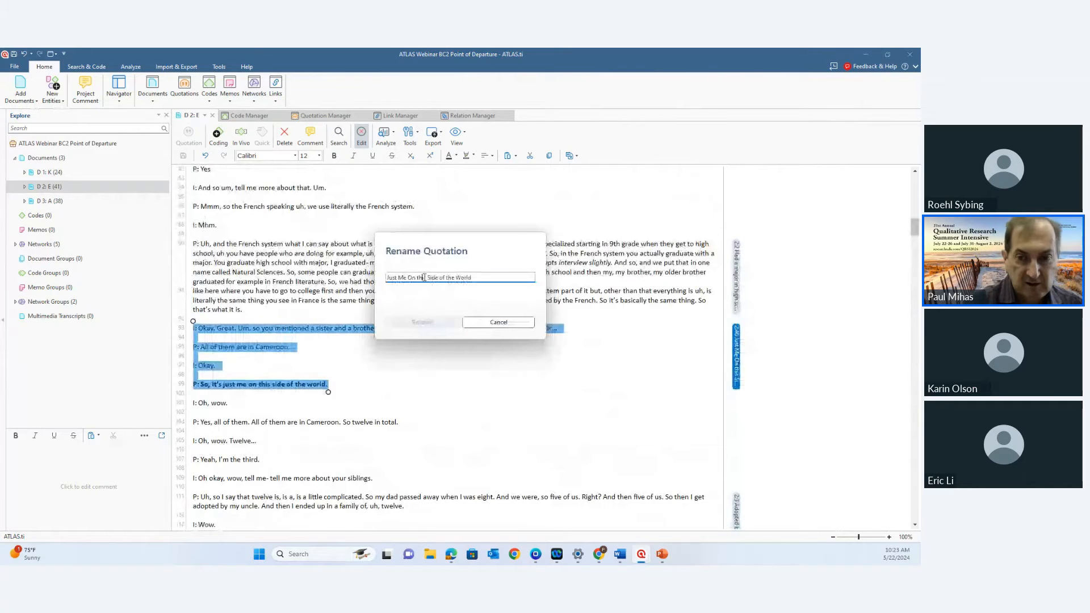
text(*)
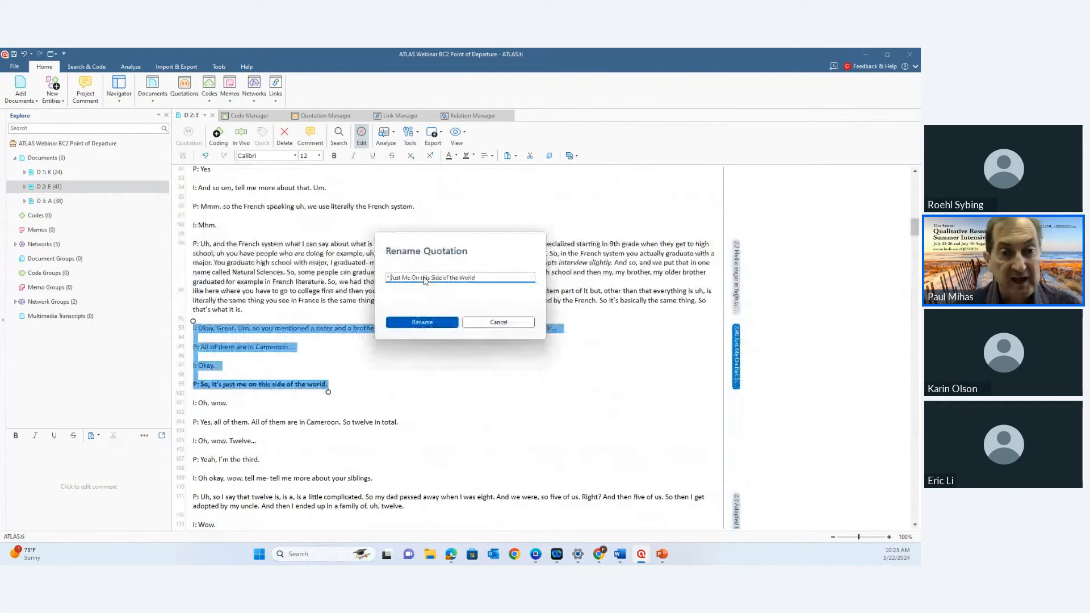
click(443, 319)
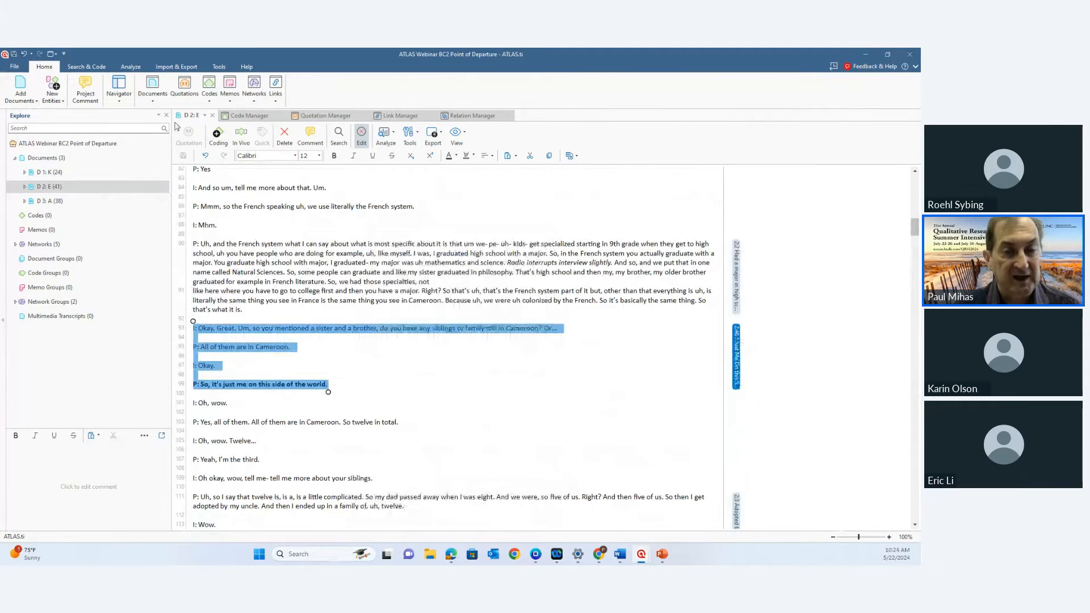
- Open the Quotation Manager, widen its ID and Name columns, and look through the asterisked quotation names
click(185, 91)
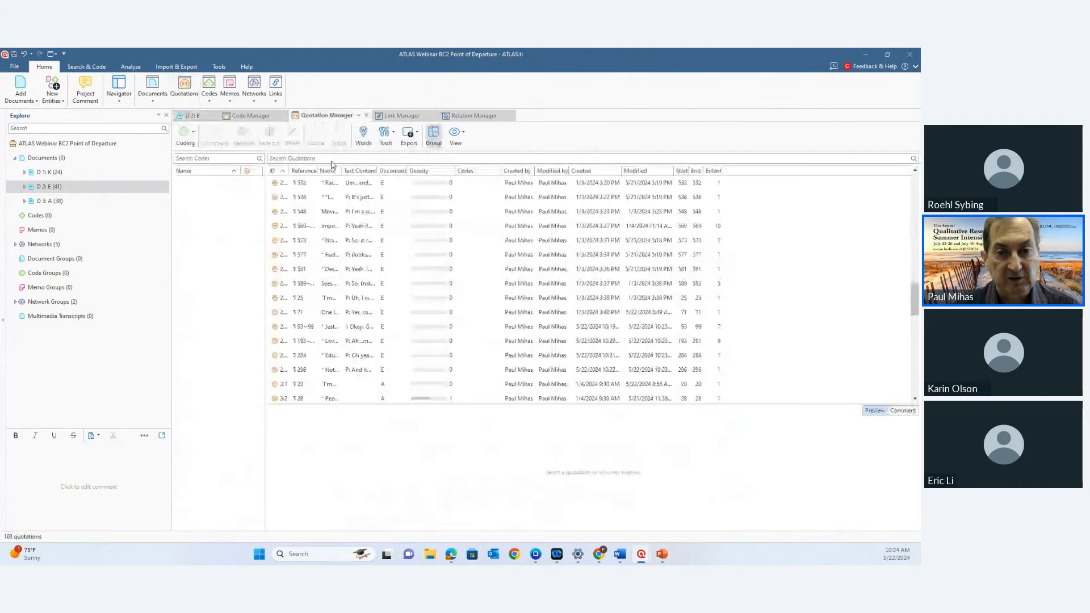
drag(342, 170, 365, 172)
drag(289, 171, 323, 175)
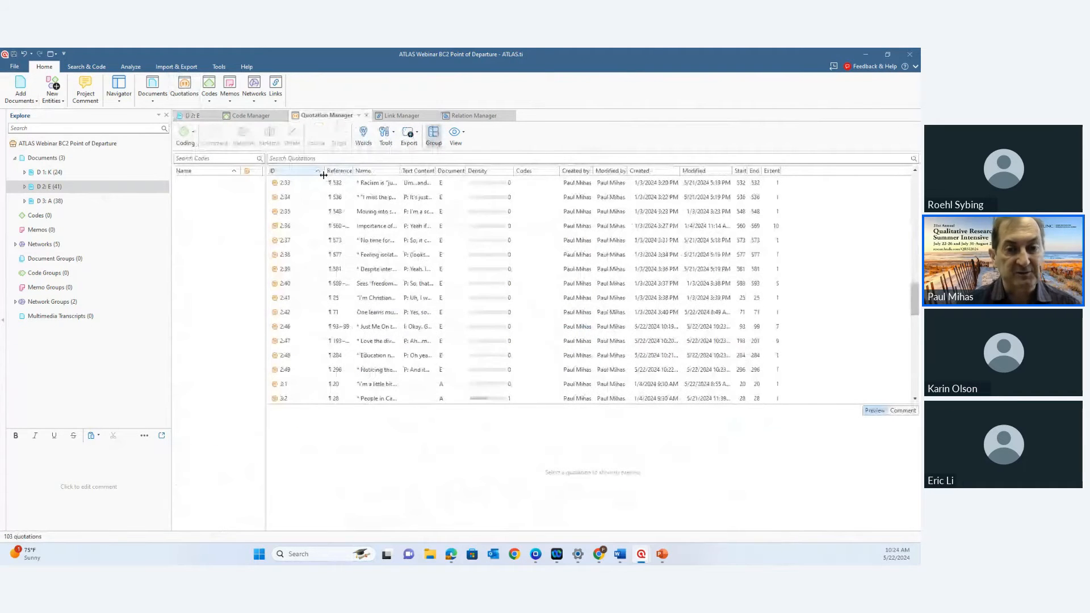
scroll(343, 288, up, 2)
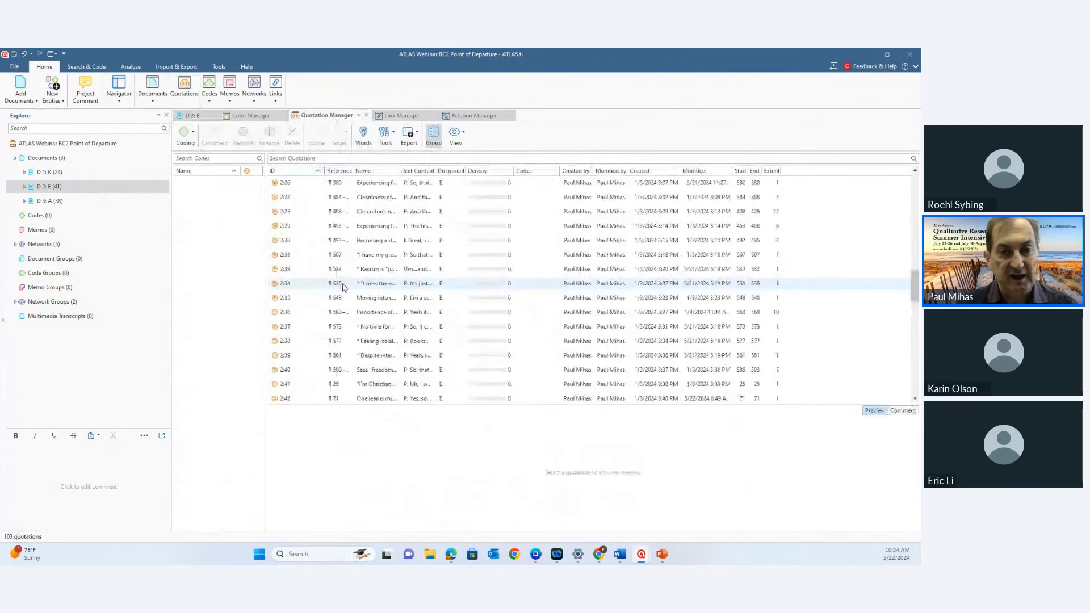
scroll(343, 288, up, 3)
scroll(343, 288, up, 10)
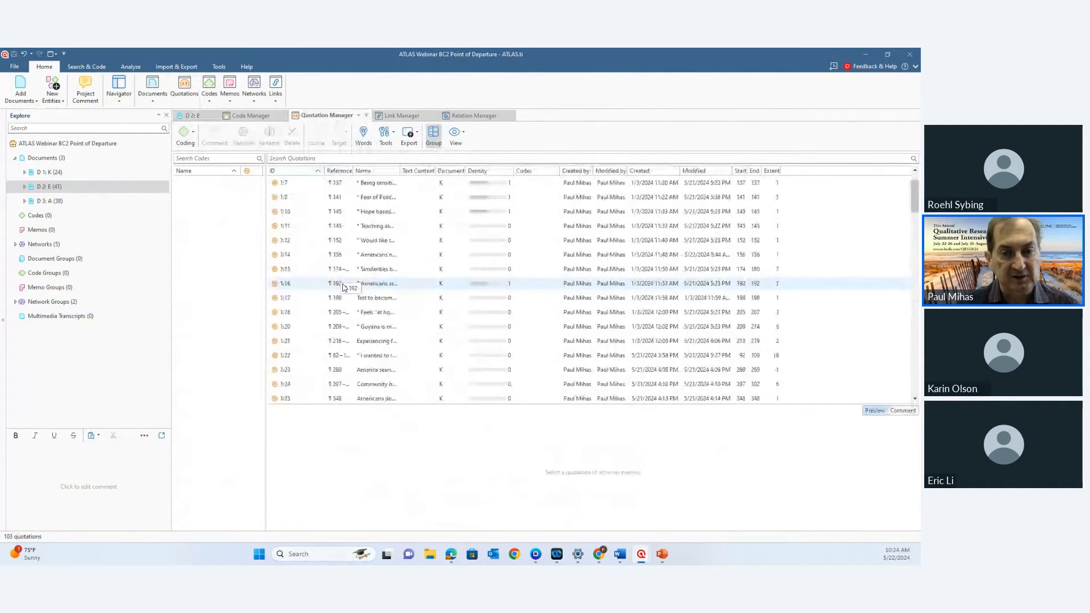
scroll(343, 288, down, 10)
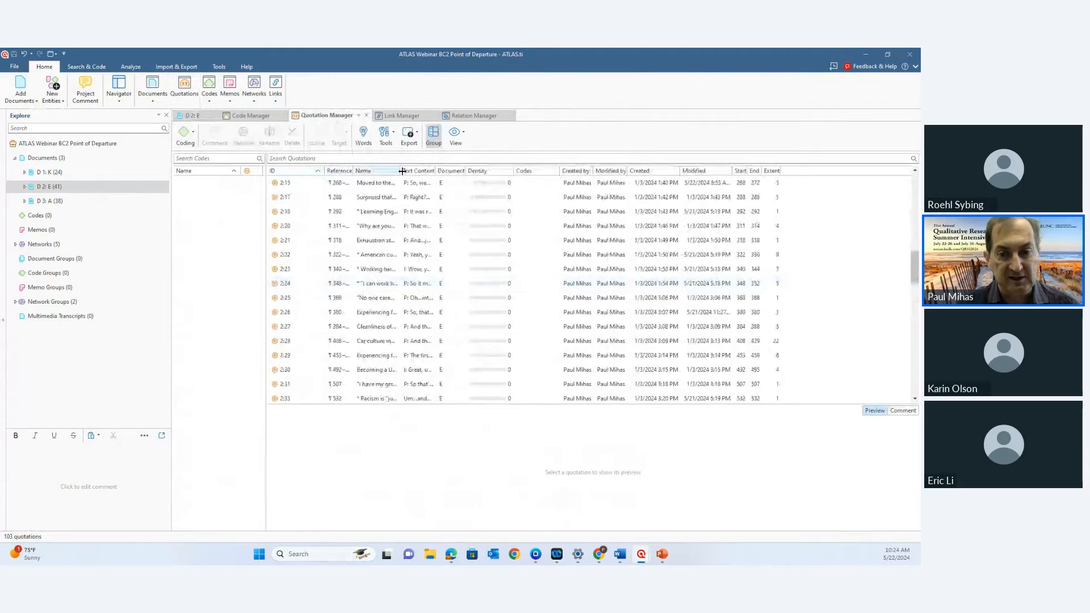
drag(402, 171, 517, 178)
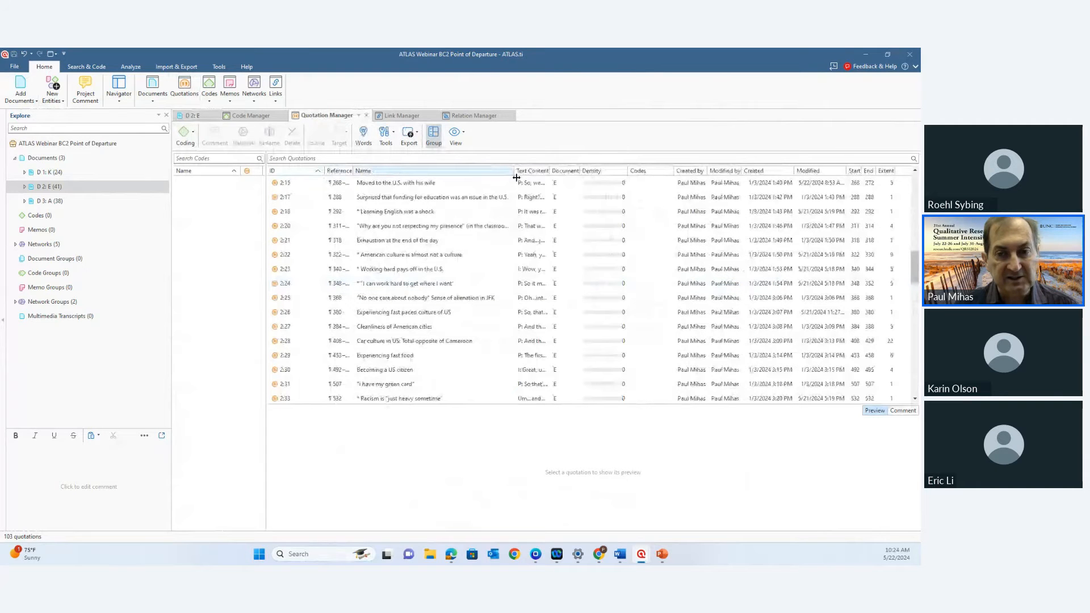
scroll(412, 301, up, 10)
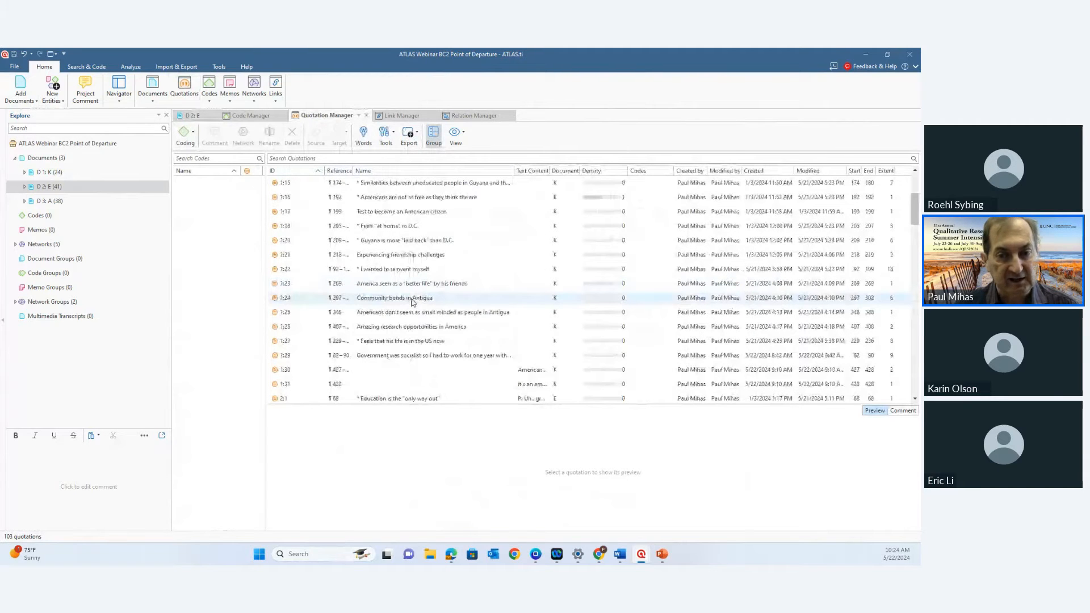
scroll(413, 302, up, 2)
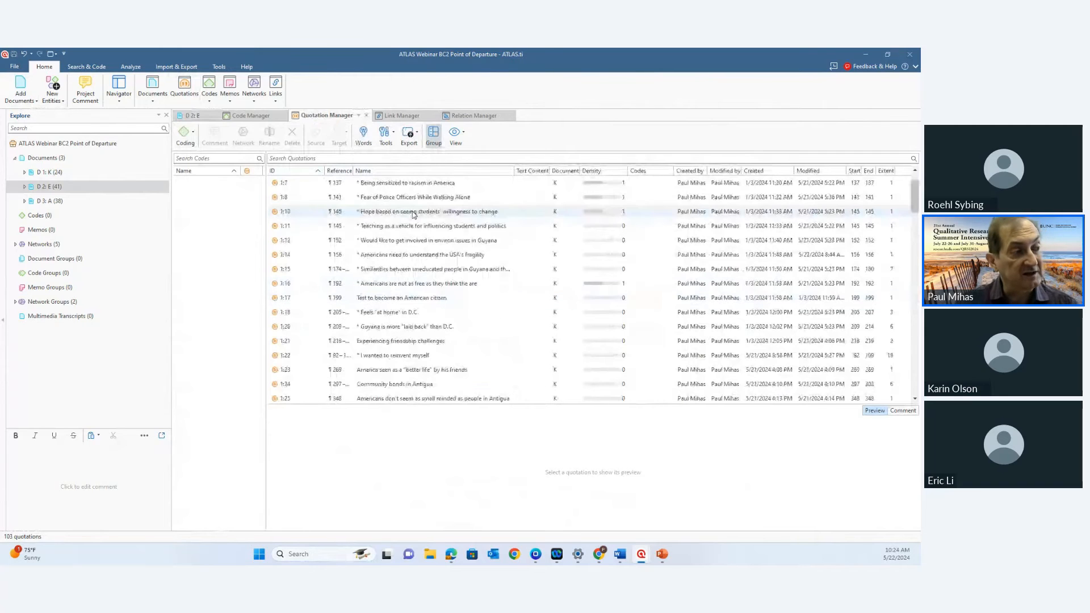
scroll(413, 214, down, 1)
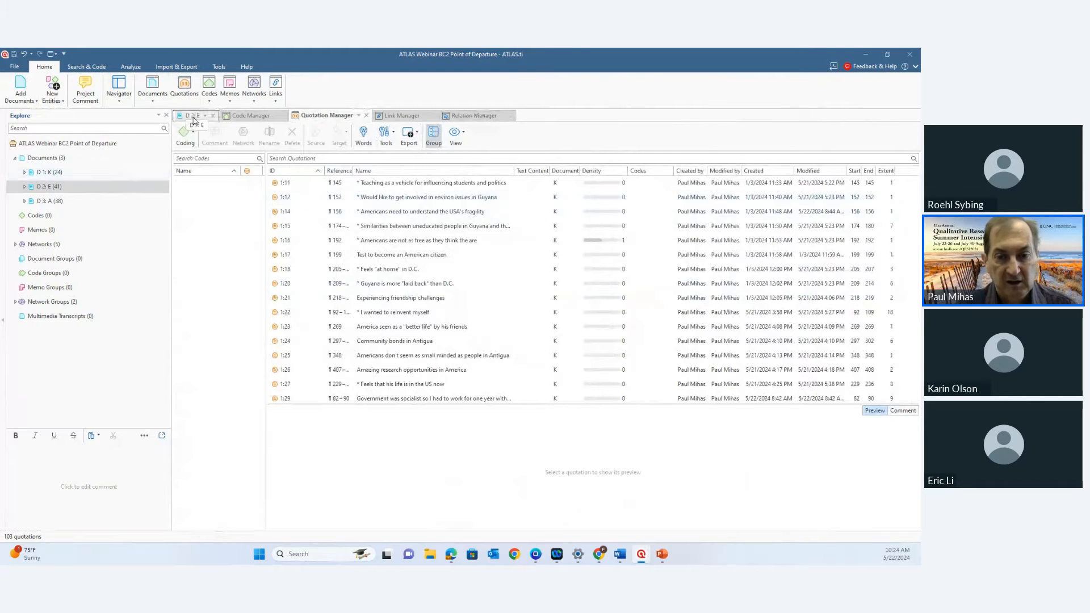
- In document D 2, create a free quotation from the paragraph running from "Just thinking in that small" to "Germany, and England"
click(193, 116)
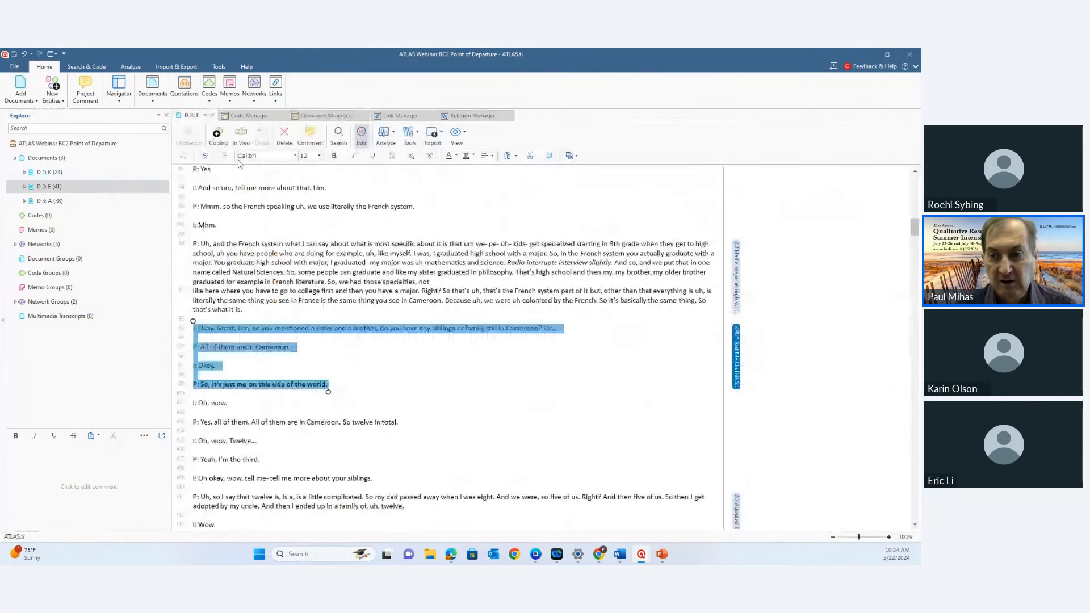
scroll(362, 255, up, 3)
scroll(362, 255, up, 10)
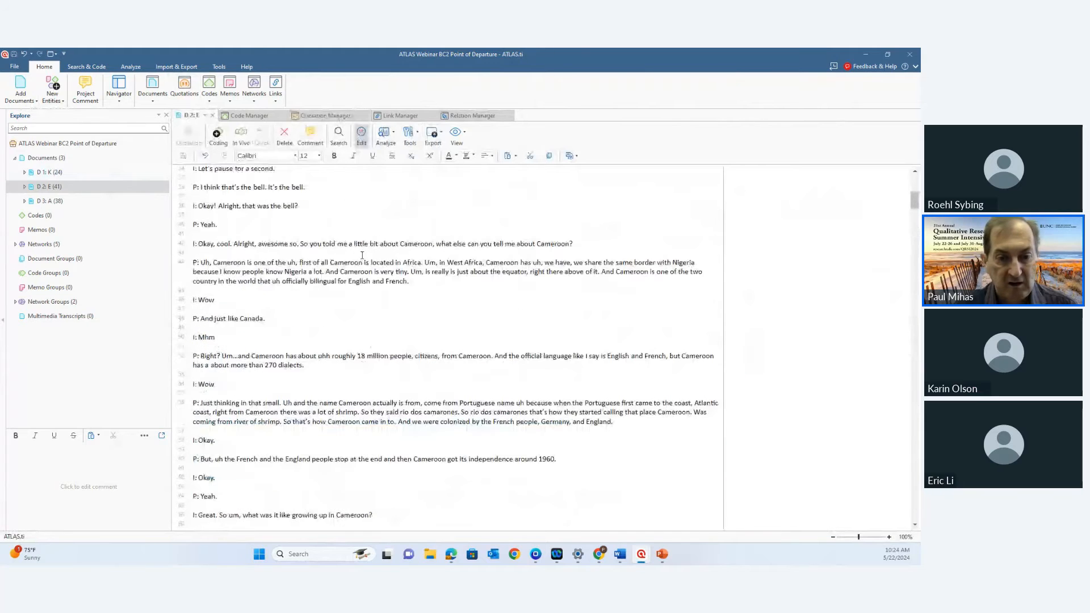
scroll(200, 333, down, 2)
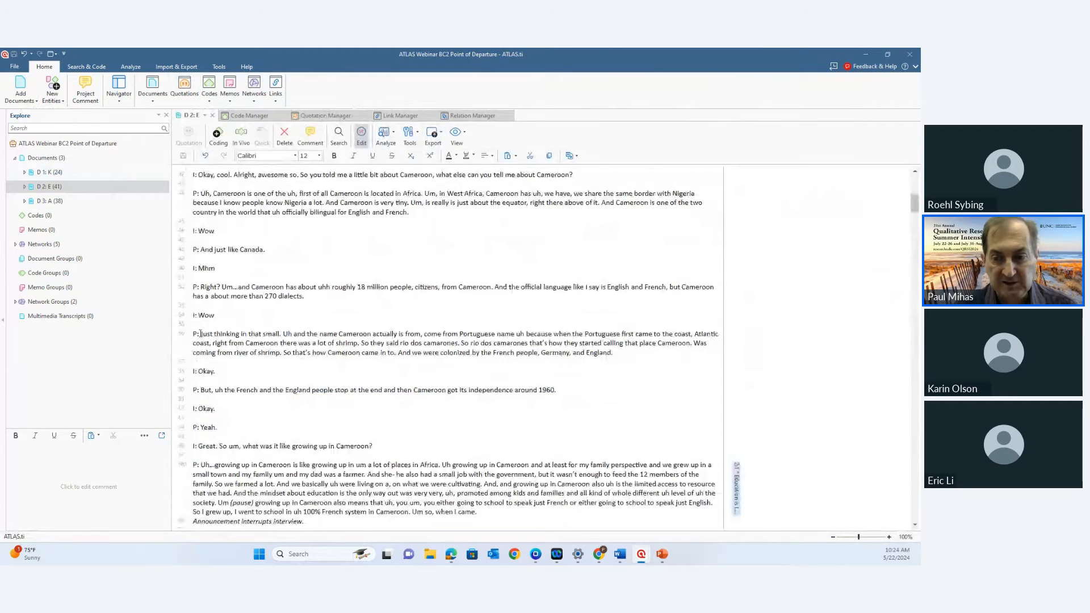
drag(200, 334, 613, 353)
right_click(538, 340)
click(627, 387)
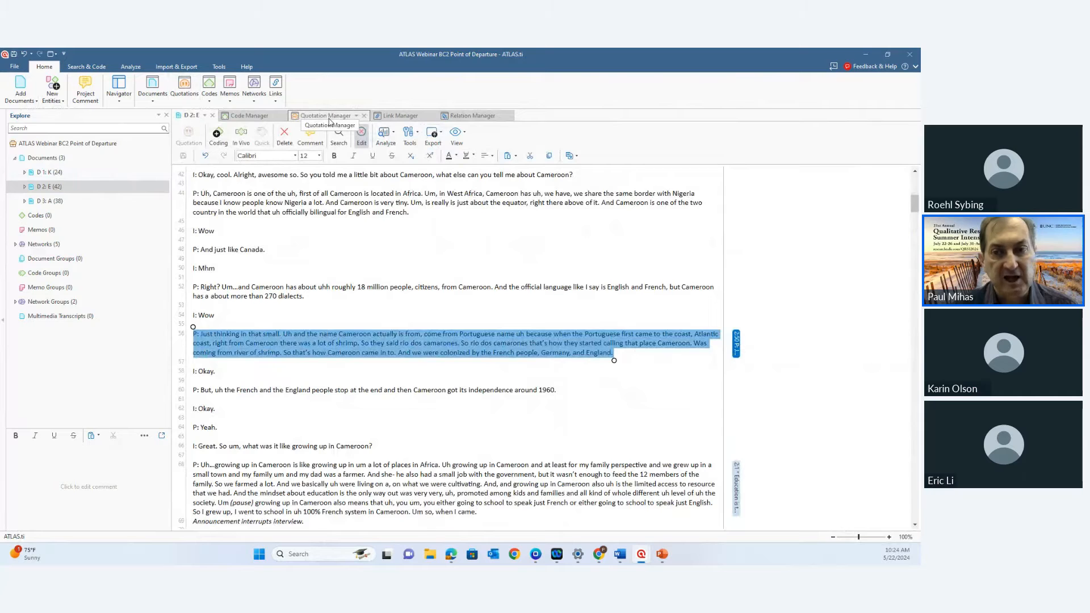
- Review the quotation names in the Quotation Manager and preview the text of "* American culture is almost not a culture"
click(326, 116)
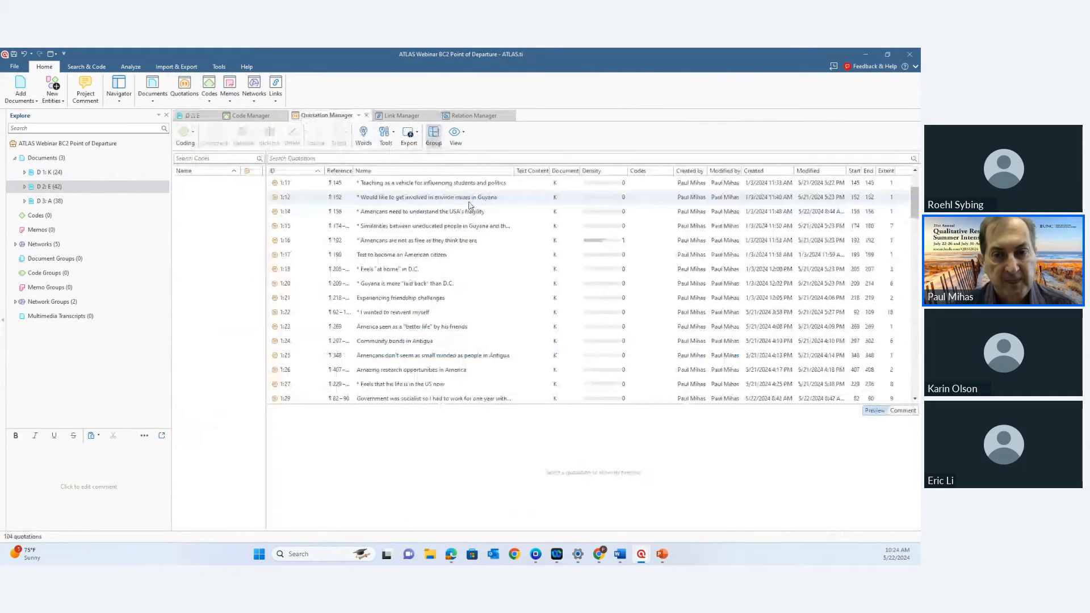
scroll(469, 205, up, 2)
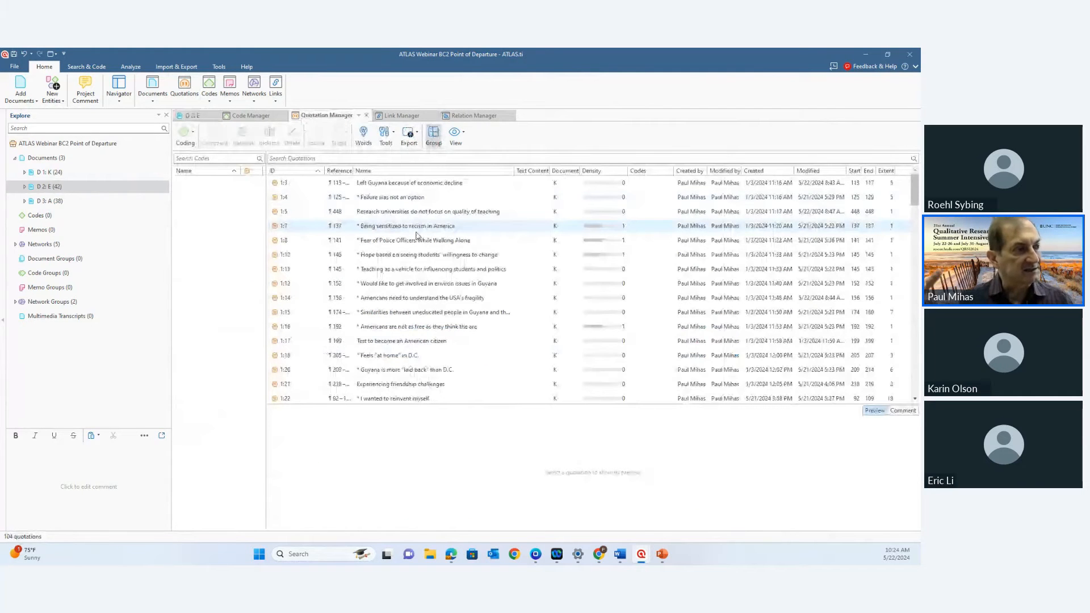
scroll(416, 235, down, 1)
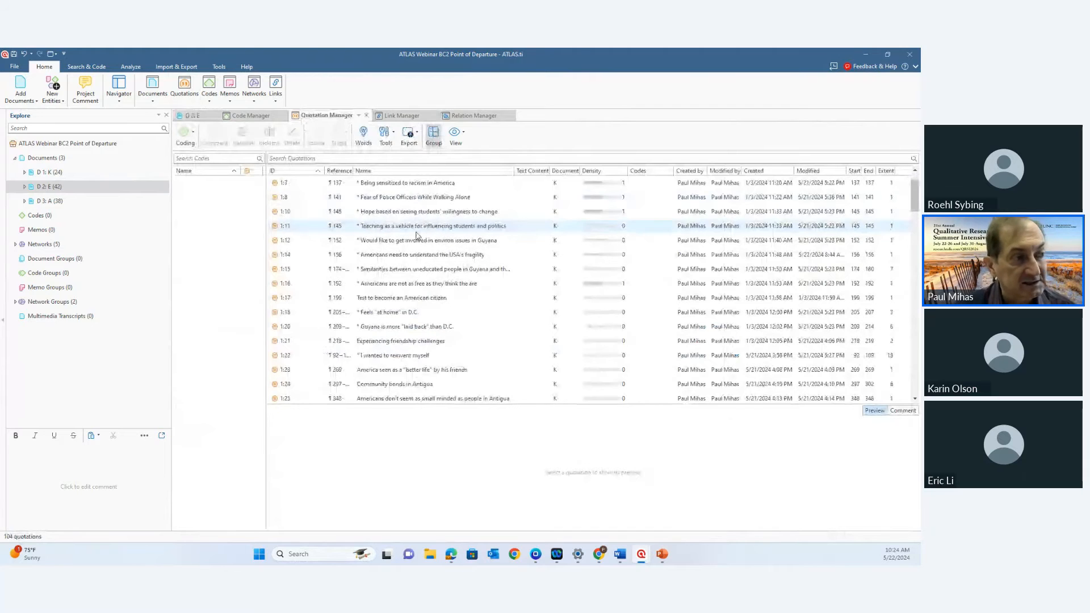
scroll(416, 235, up, 1)
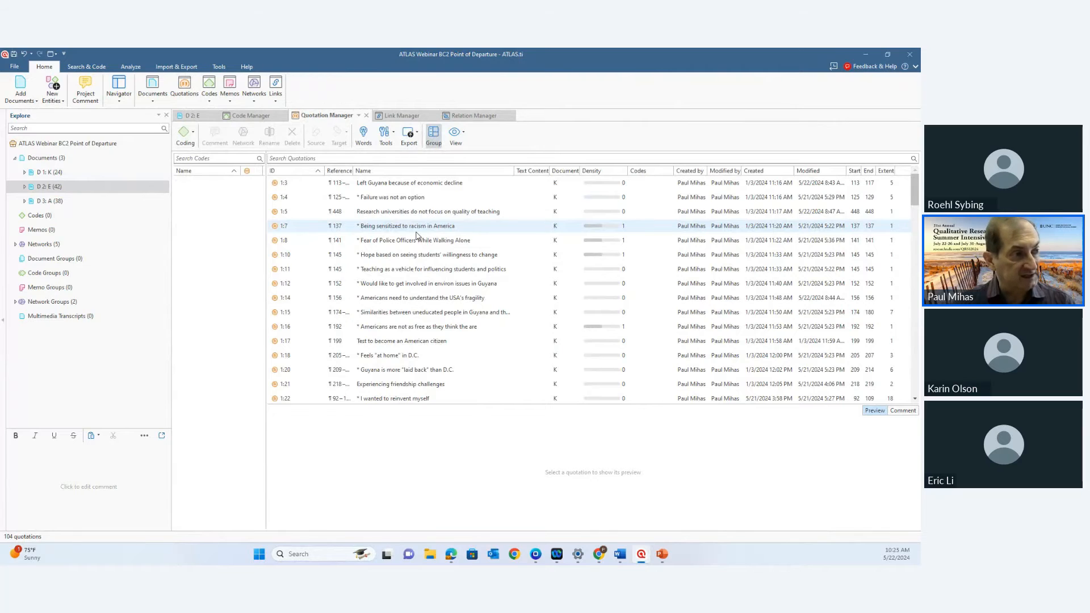
scroll(416, 235, down, 4)
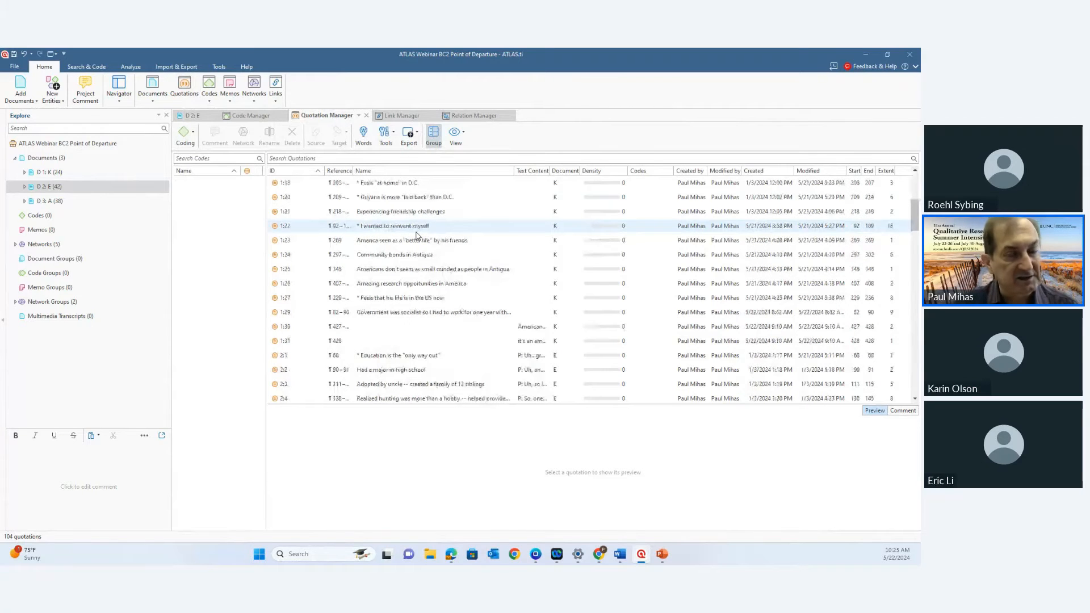
scroll(416, 235, down, 8)
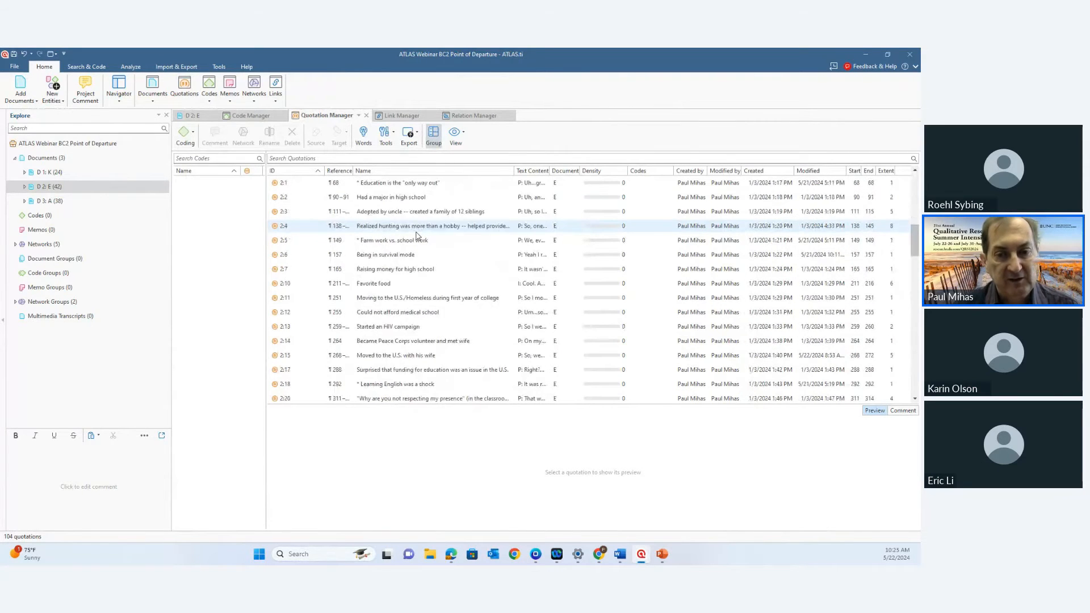
scroll(416, 235, down, 1)
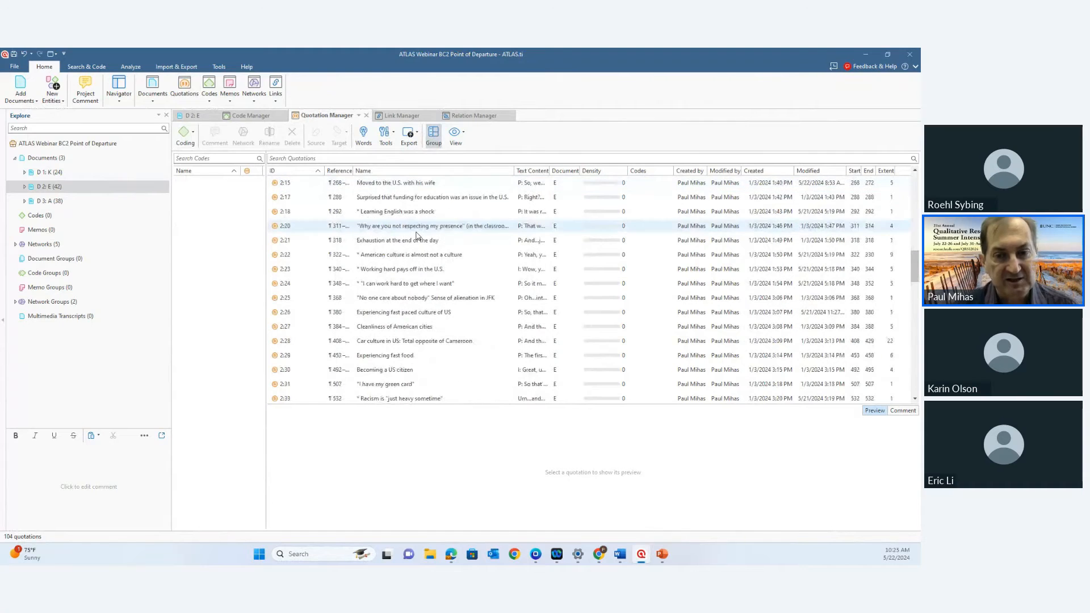
click(373, 255)
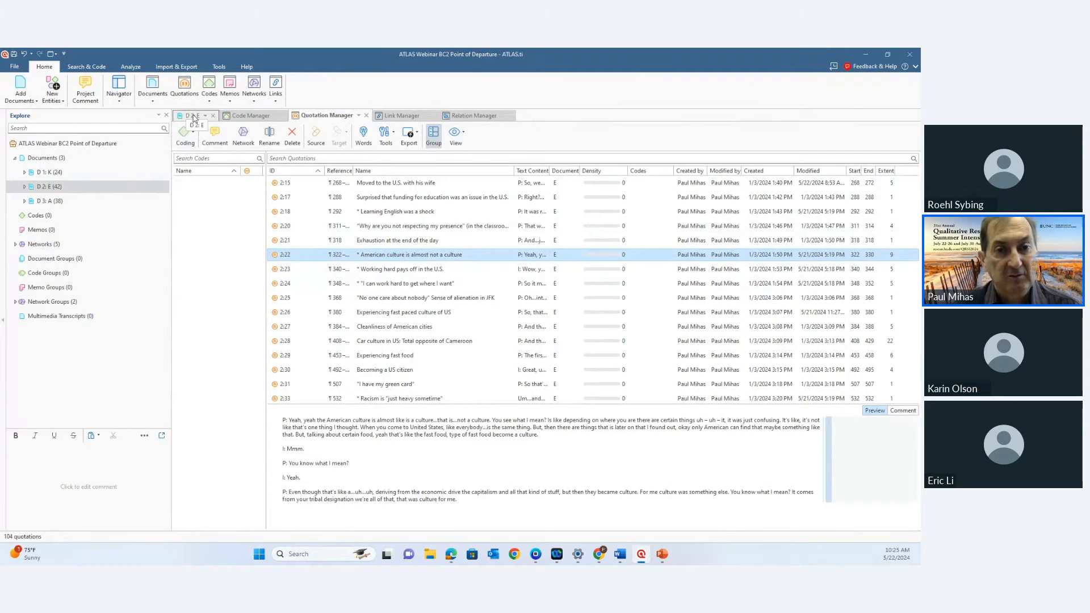
- Create a document group named "E" in the Document Group Manager and select it
click(152, 103)
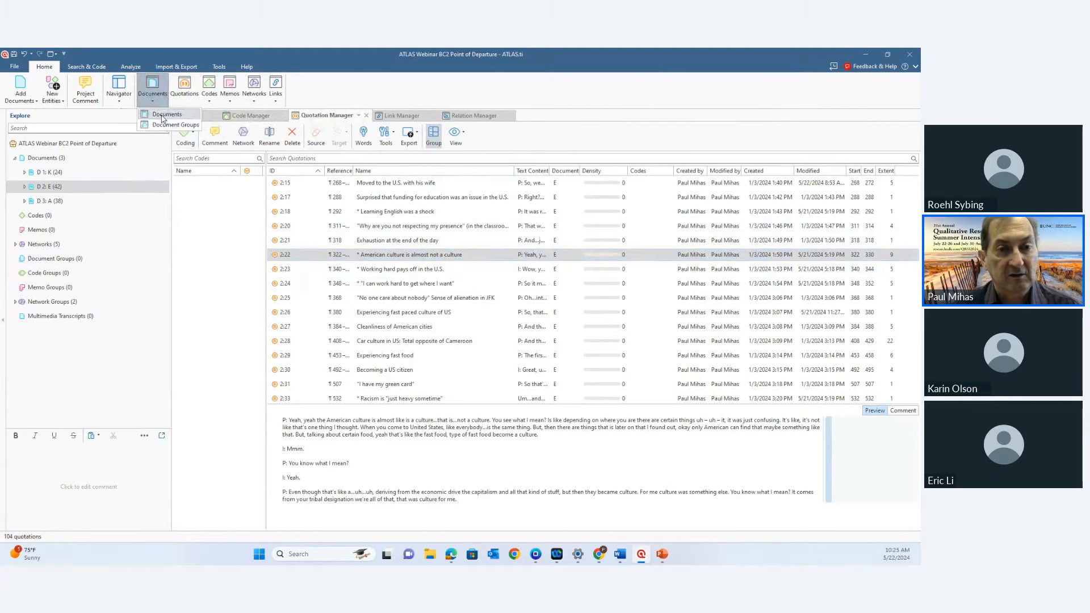
click(162, 116)
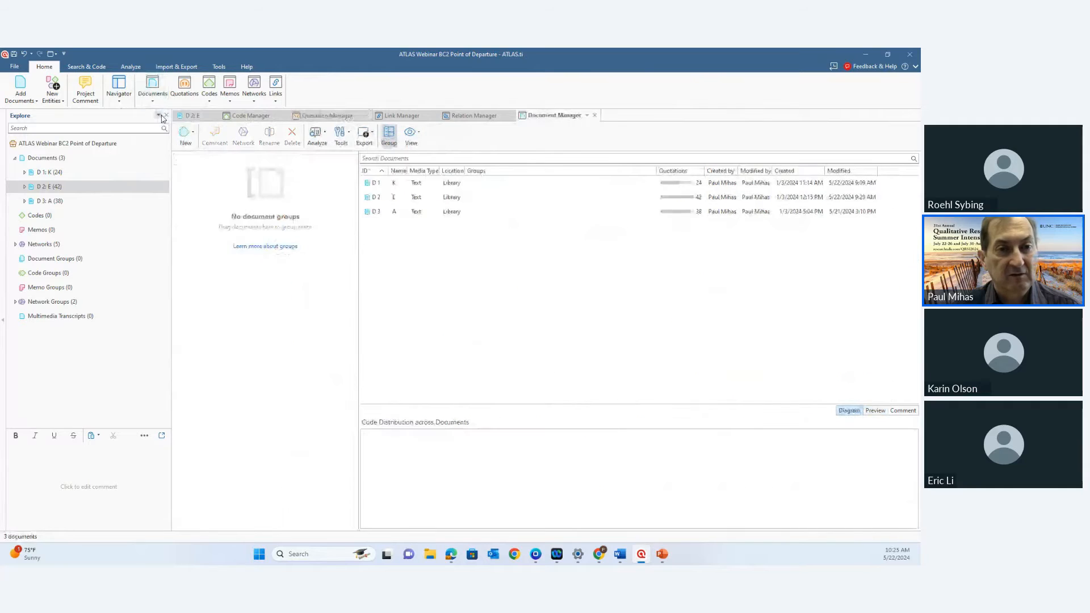
click(152, 101)
click(165, 124)
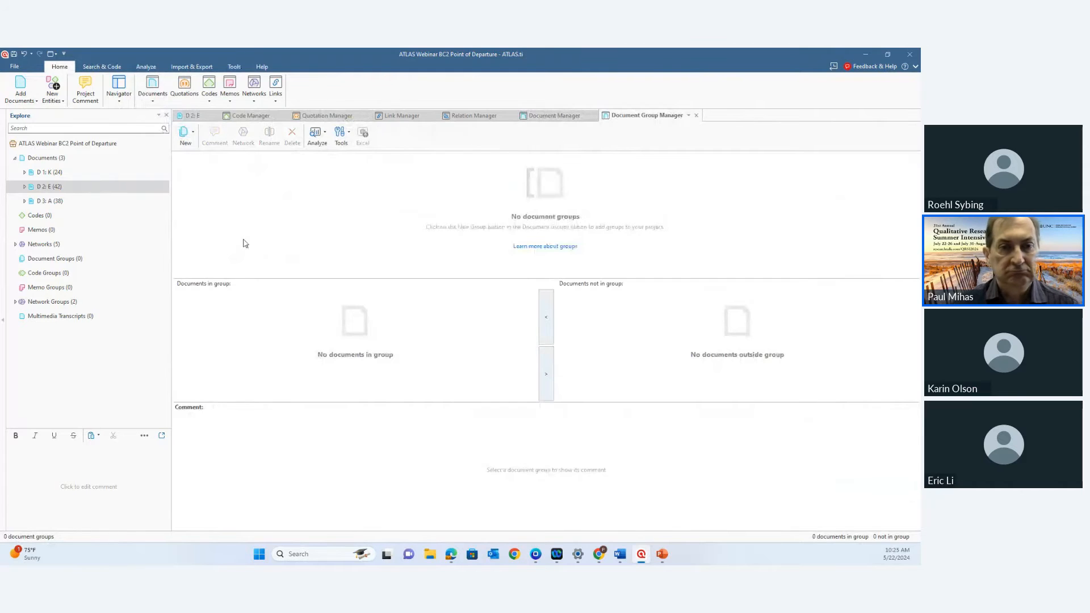
click(185, 135)
click(200, 157)
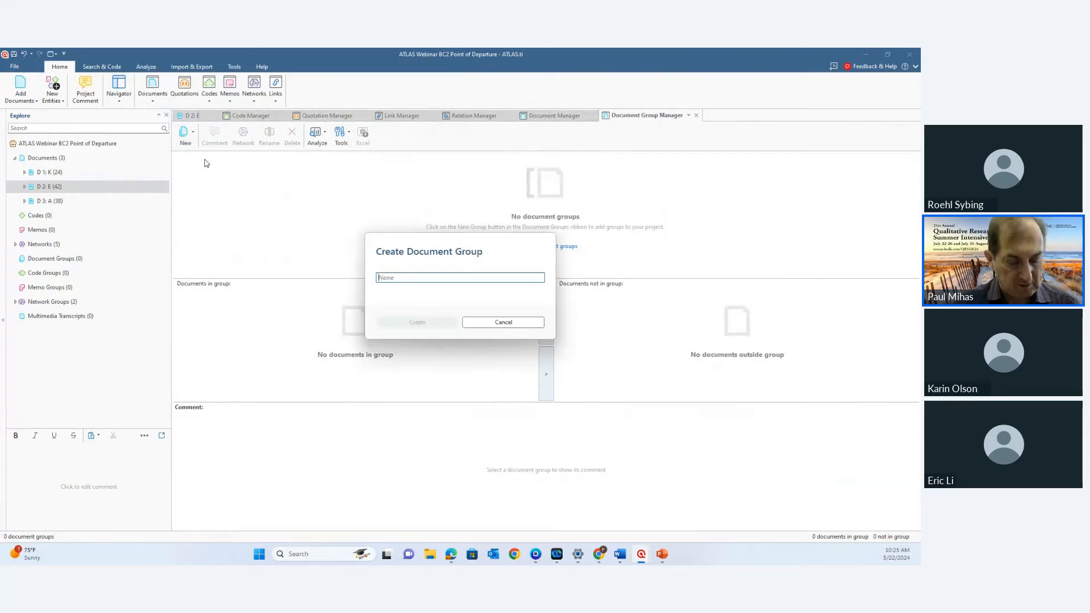
text(x)
click(402, 322)
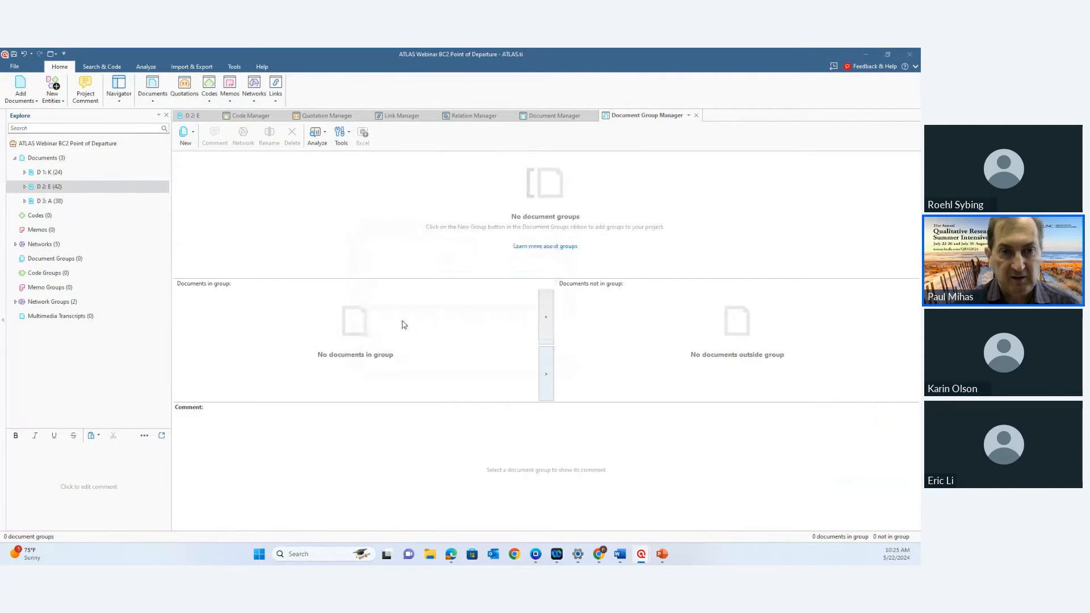
click(247, 189)
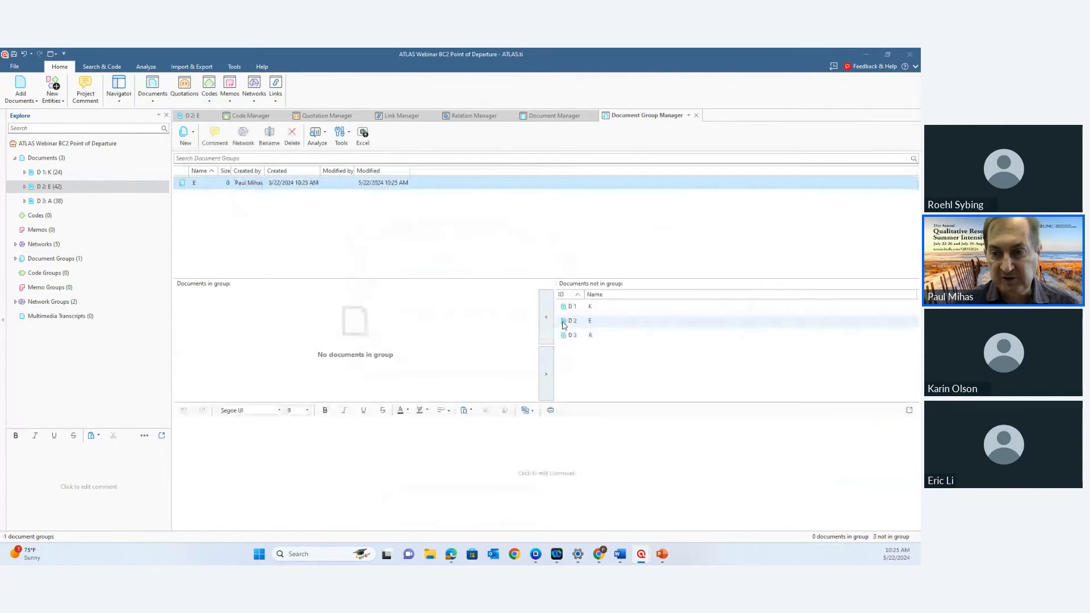
- Add document D 2 to document group E and set the group as the global filter
click(568, 321)
click(544, 325)
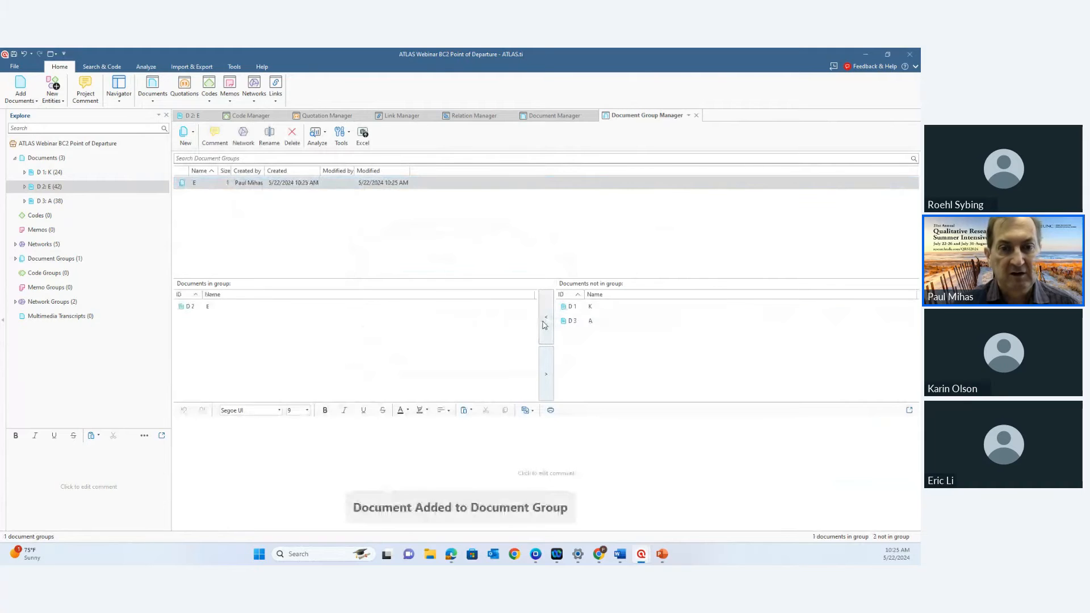
click(221, 188)
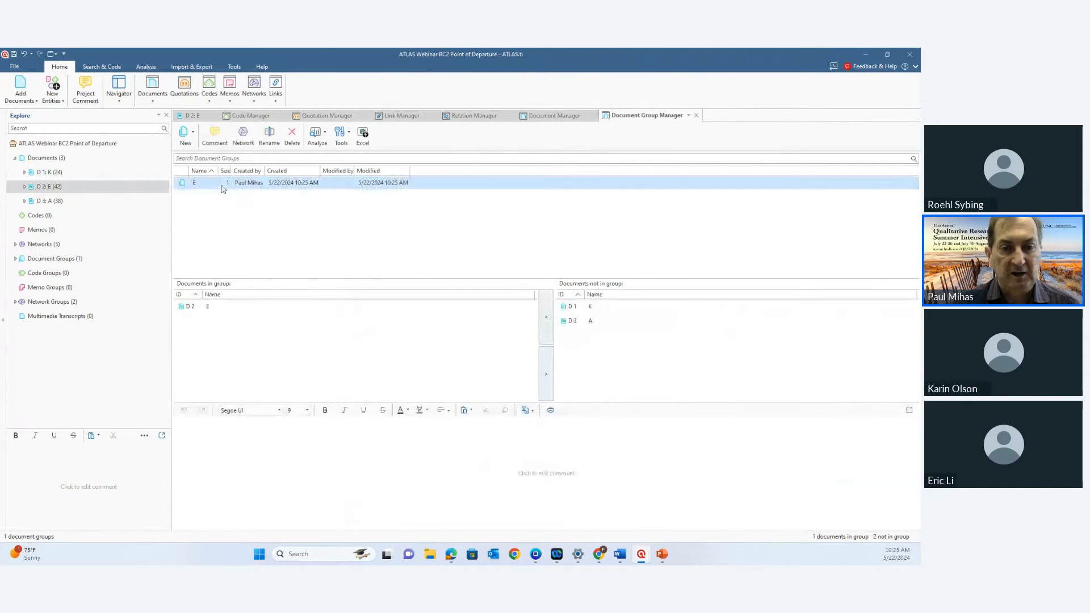
right_click(222, 189)
click(263, 276)
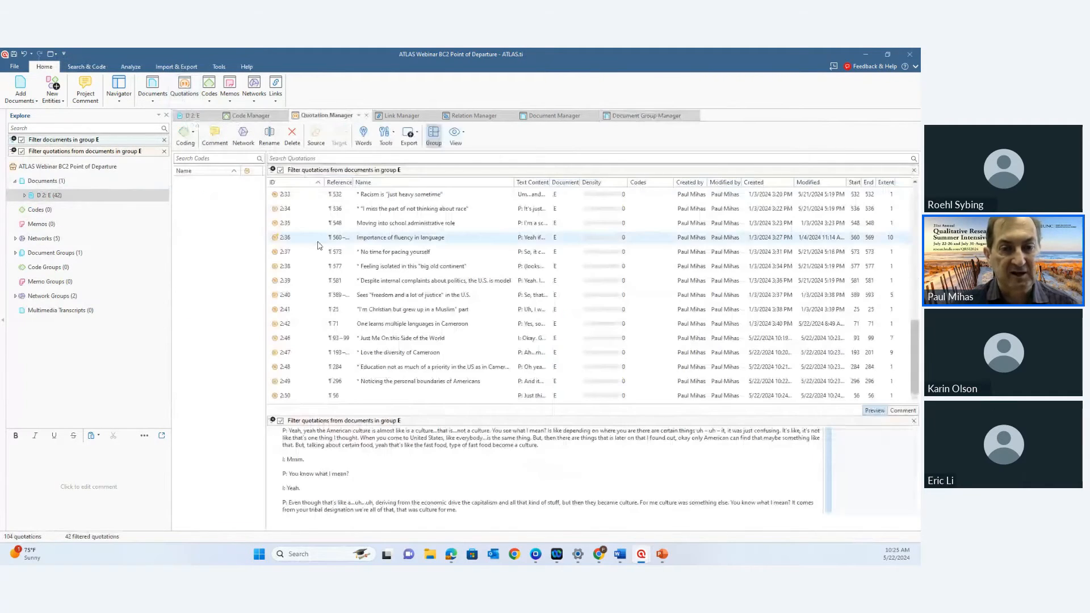
- Sort the filtered quotations by name and preview the text of '* "I can work hard to get where I want"'
scroll(318, 245, up, 6)
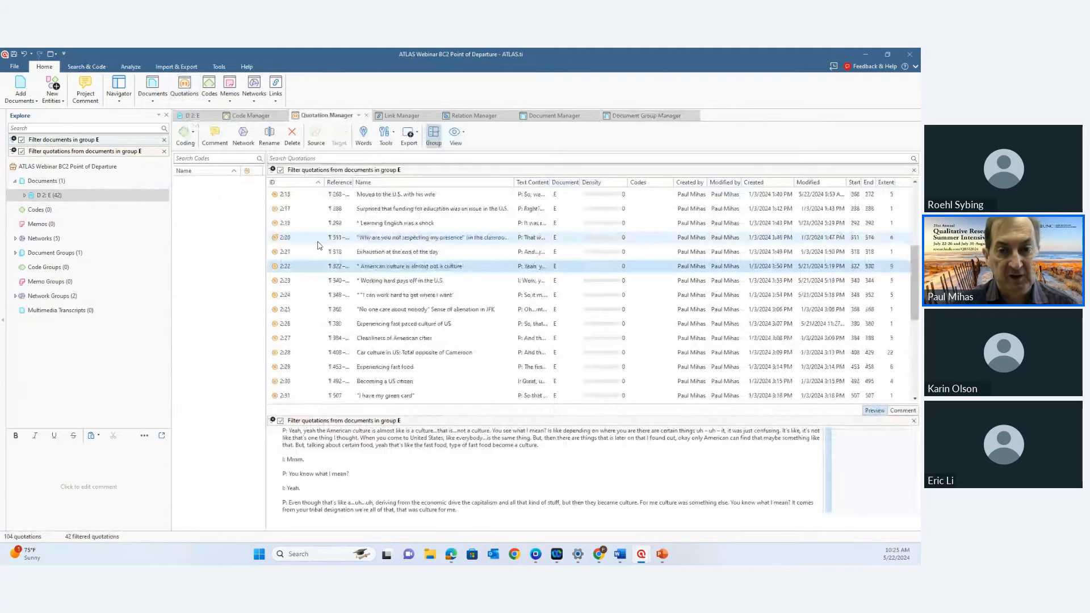
scroll(318, 246, up, 4)
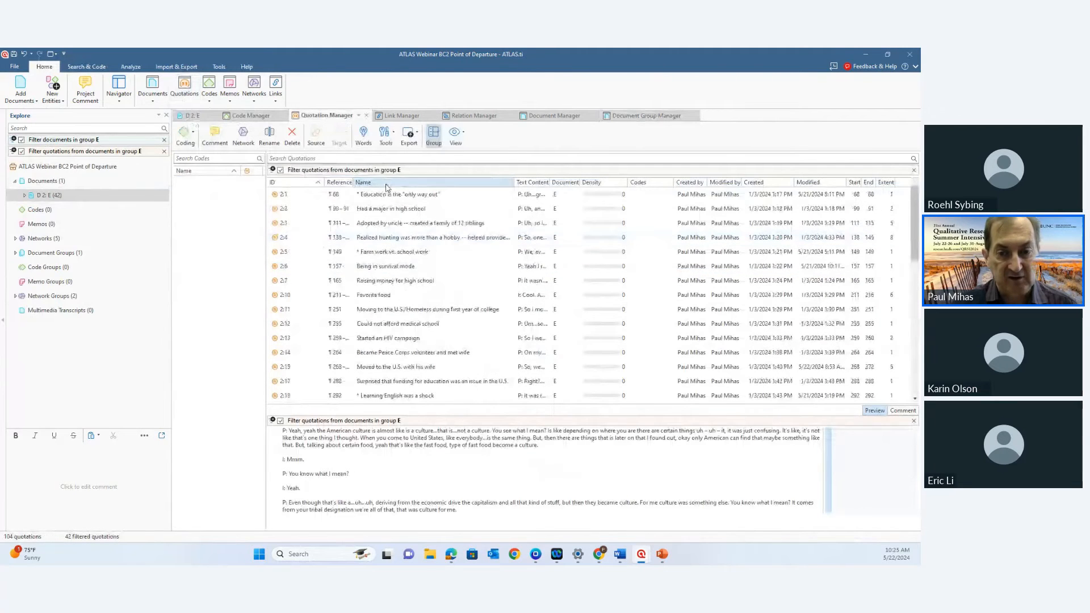
click(386, 182)
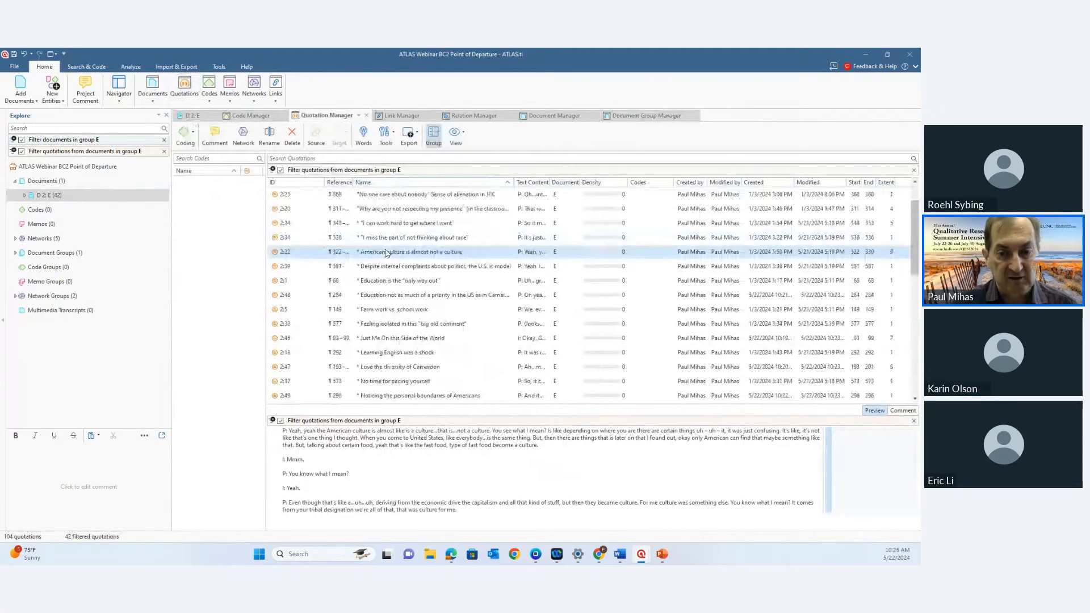
click(379, 224)
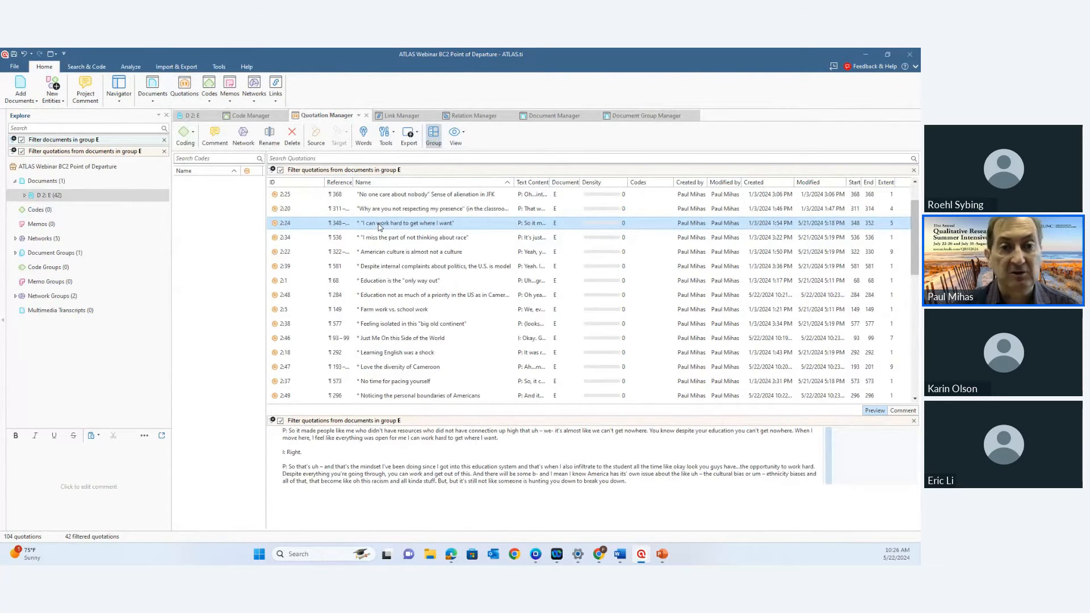
- Create a new network named "E Episode Profile" from the Network Manager
click(254, 100)
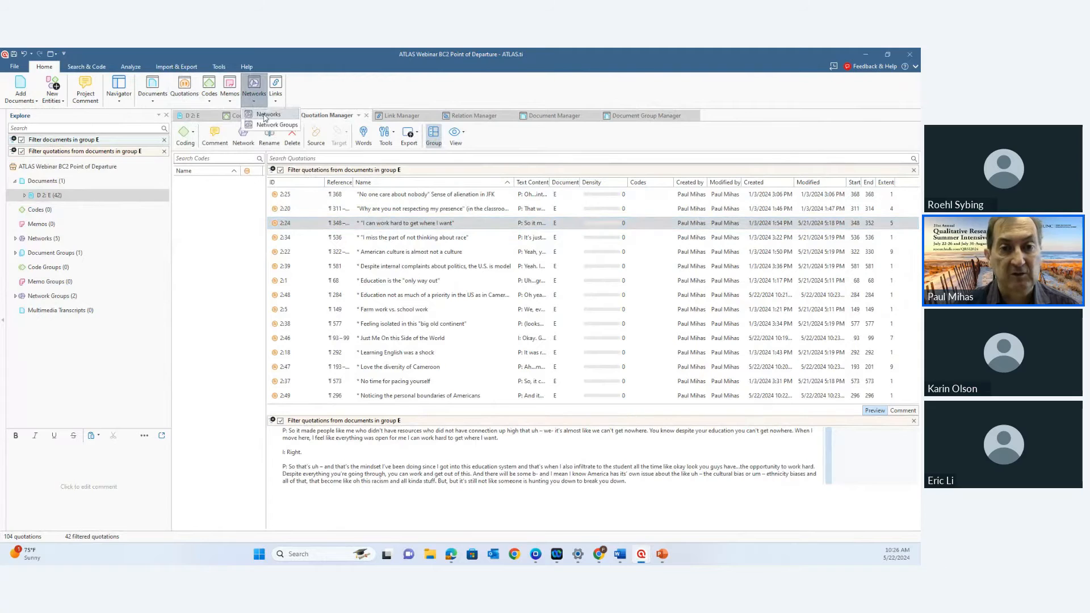
click(264, 116)
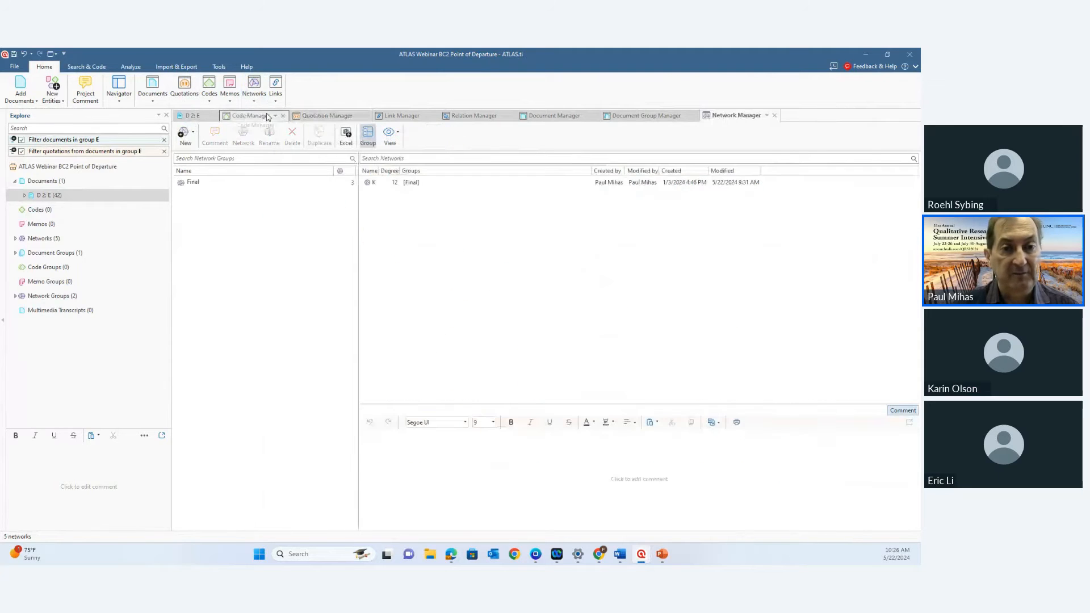
click(185, 136)
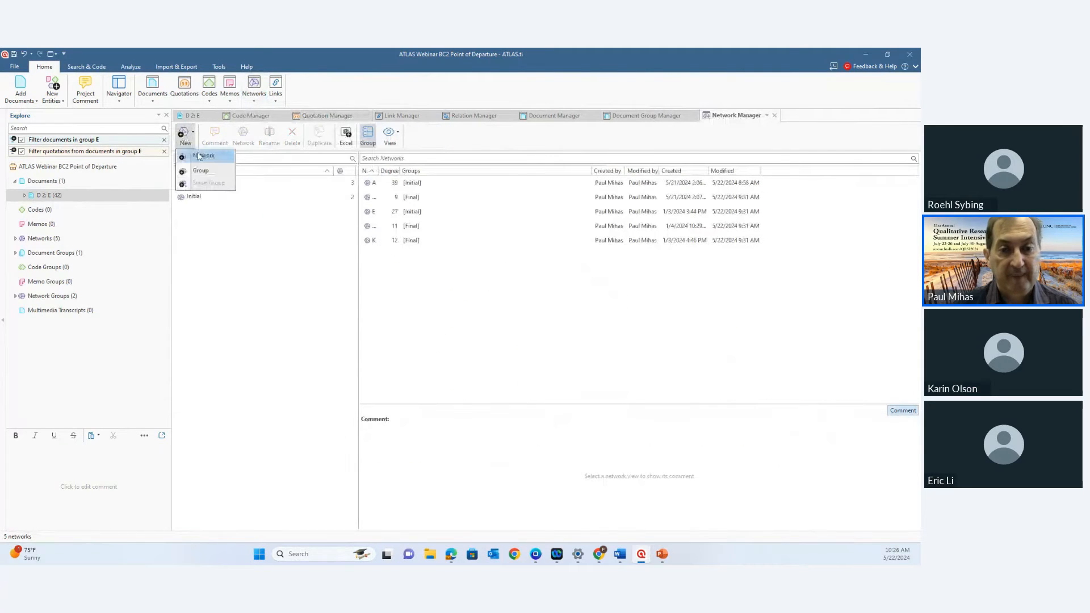
click(200, 156)
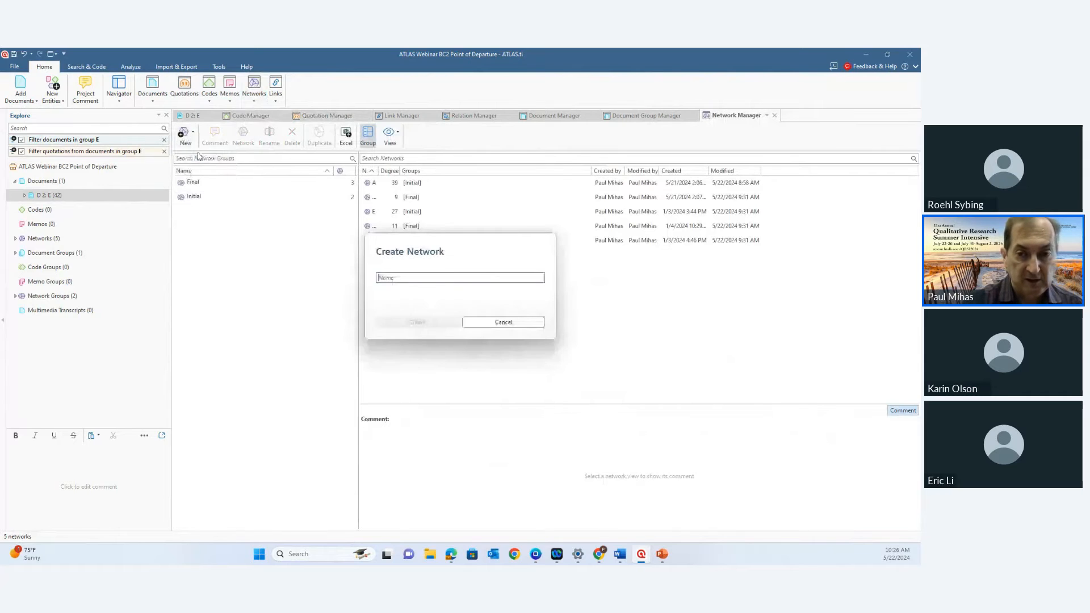
text(E)
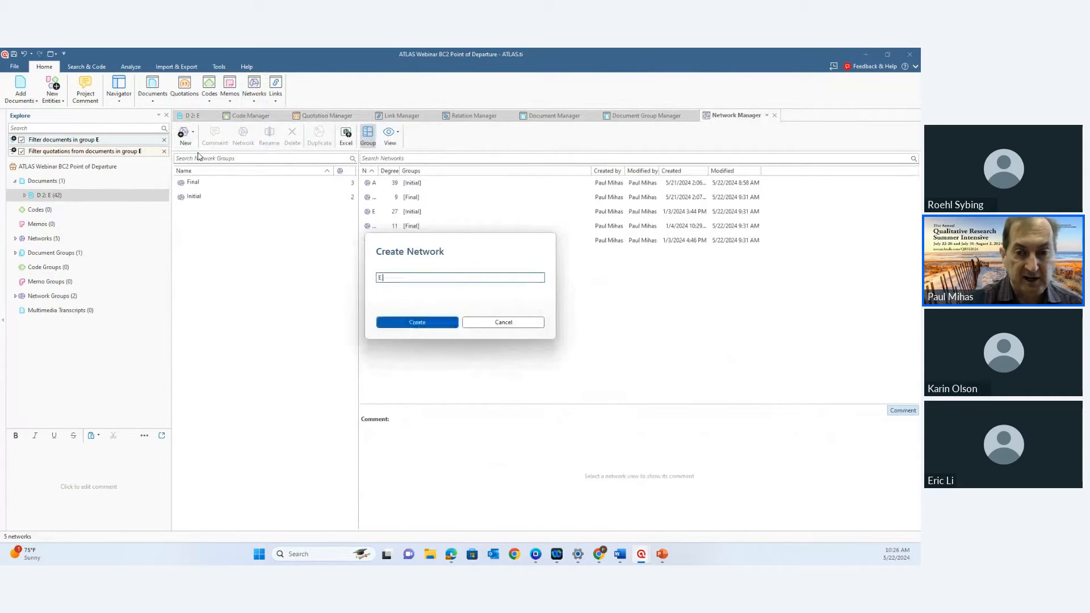
text( Diegram)
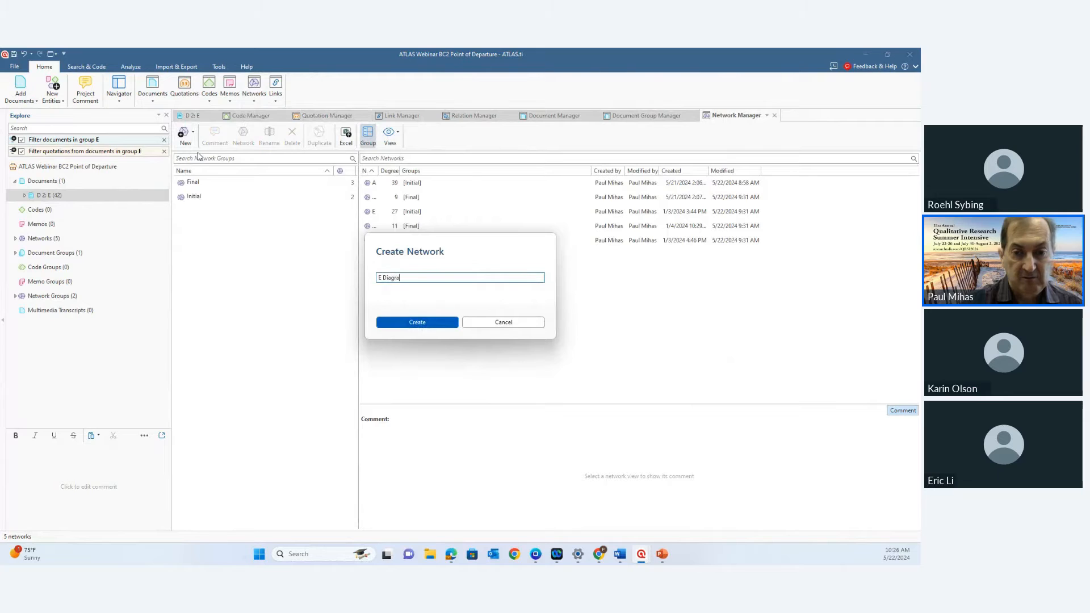
key(BackSpace)
key(BackSpace)
key(BackSpace)
key(BackSpace)
key(BackSpace)
key(BackSpace)
key(BackSpace)
text(Ep)
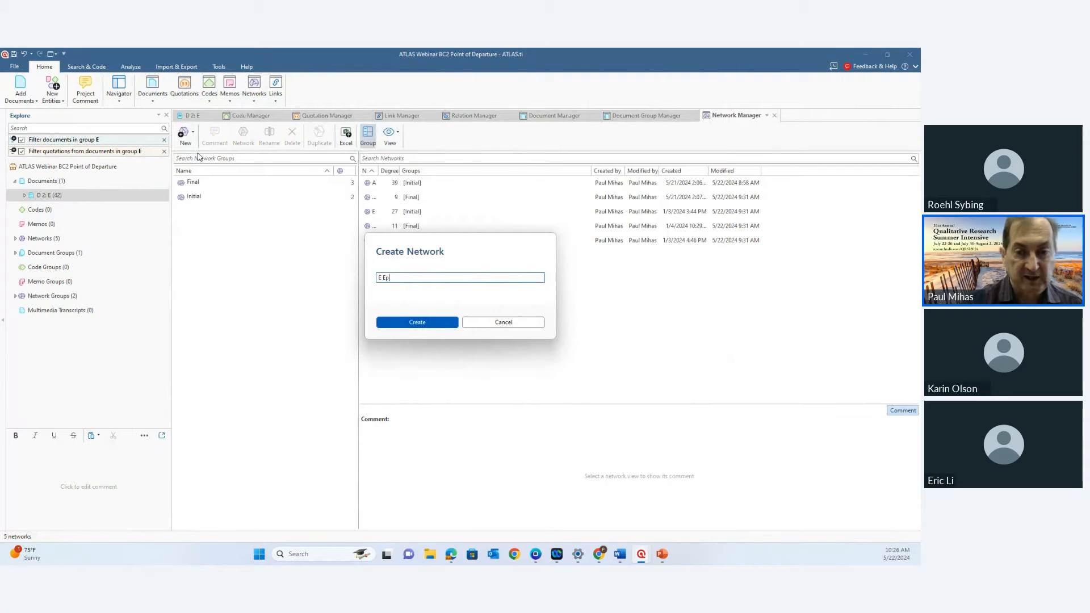
text(isode P)
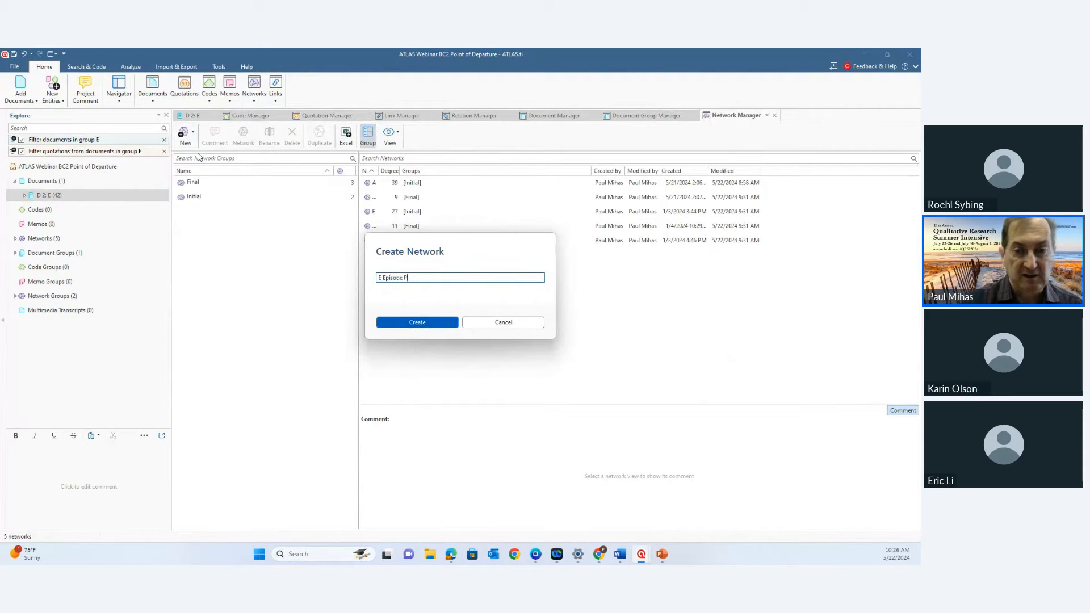
text(rofile)
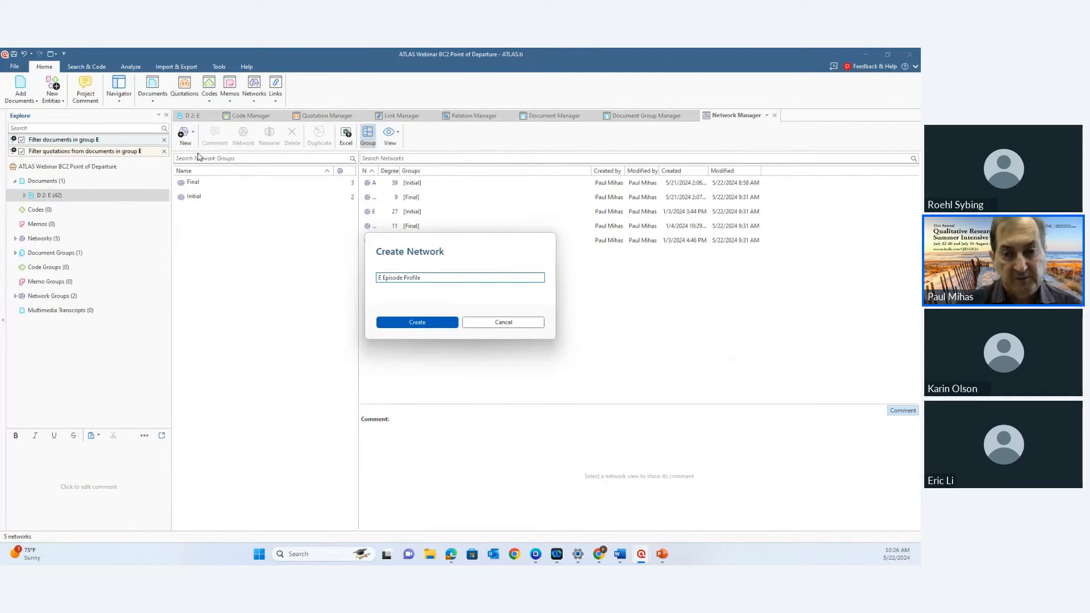
click(389, 324)
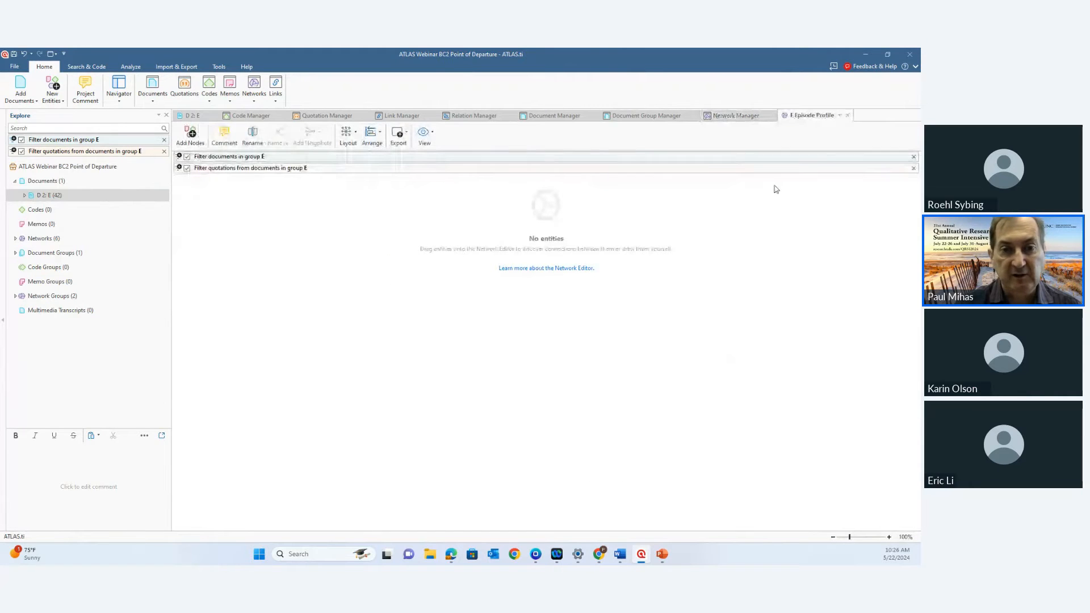
- Move the Quotation Manager into a new tab group beside the other open views
click(327, 118)
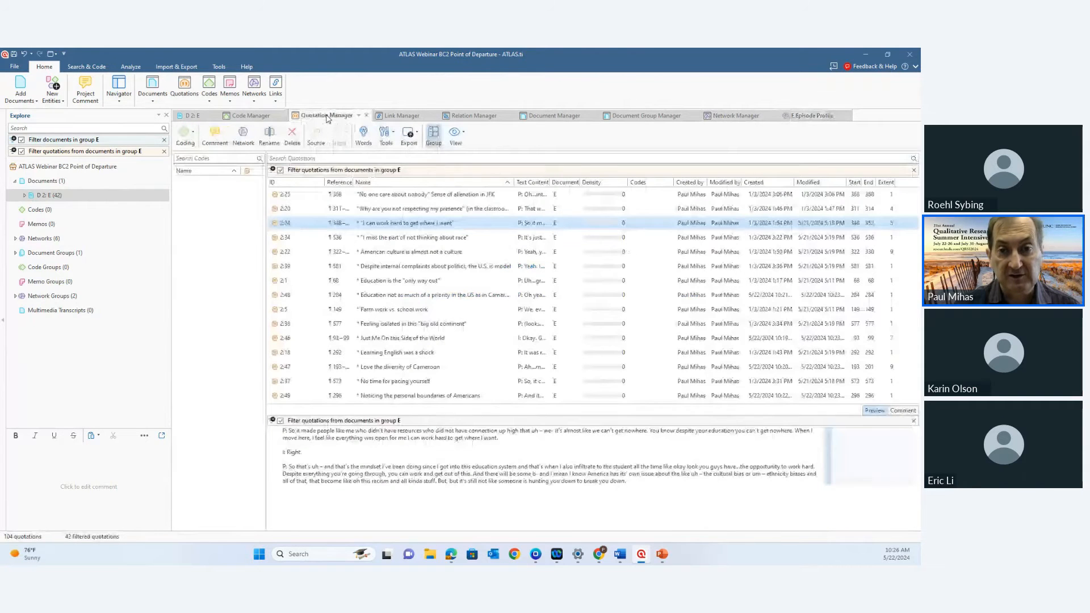
right_click(355, 120)
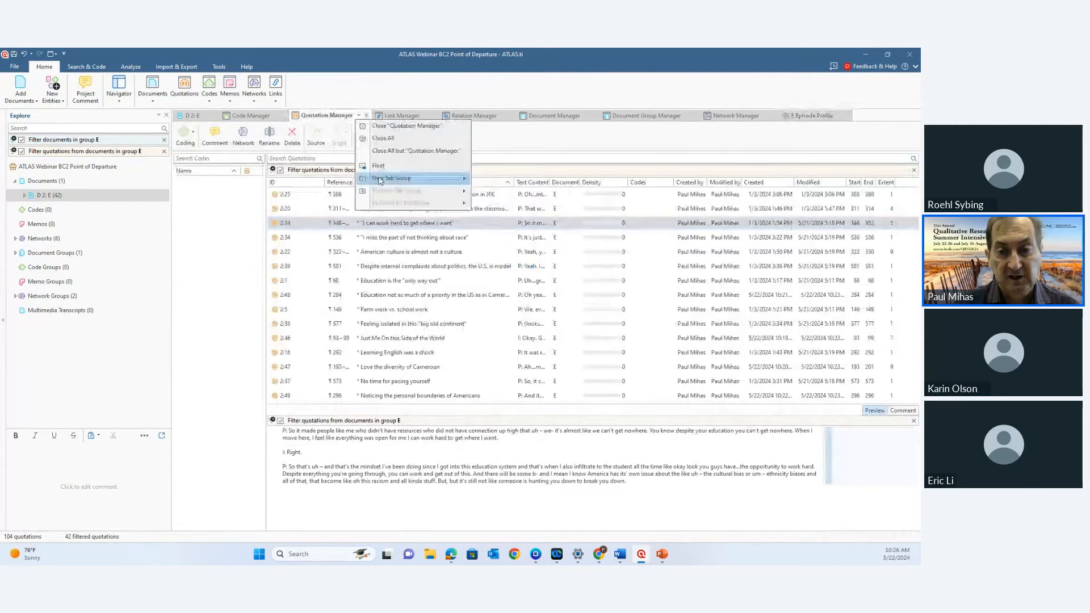
click(380, 180)
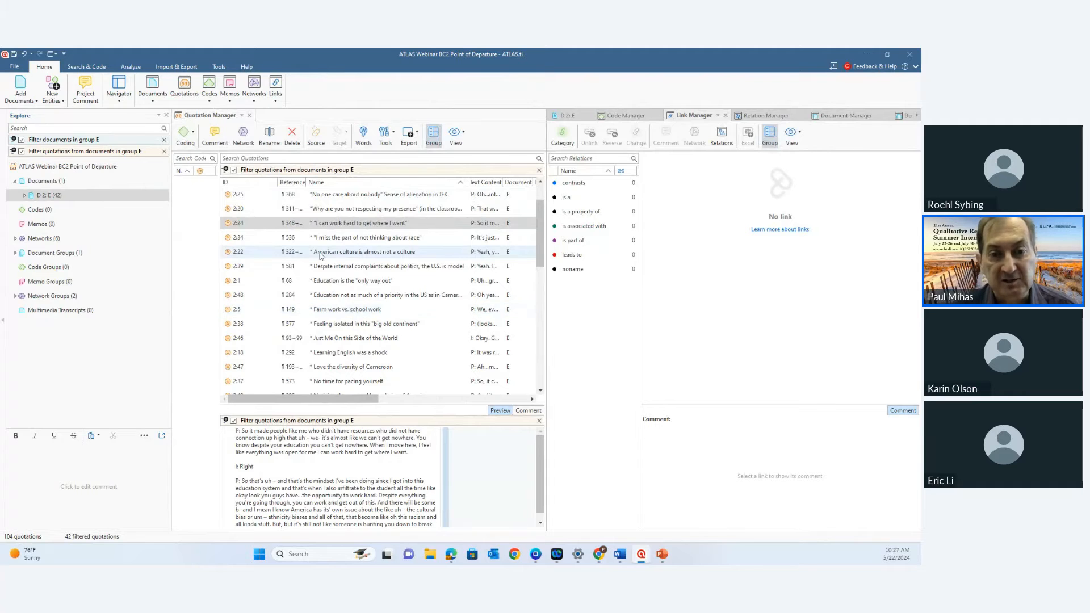
- Select all asterisked quotations from '* "I can work hard to get where I want"' through "* Working hard pays off in the U.S."
scroll(321, 256, up, 1)
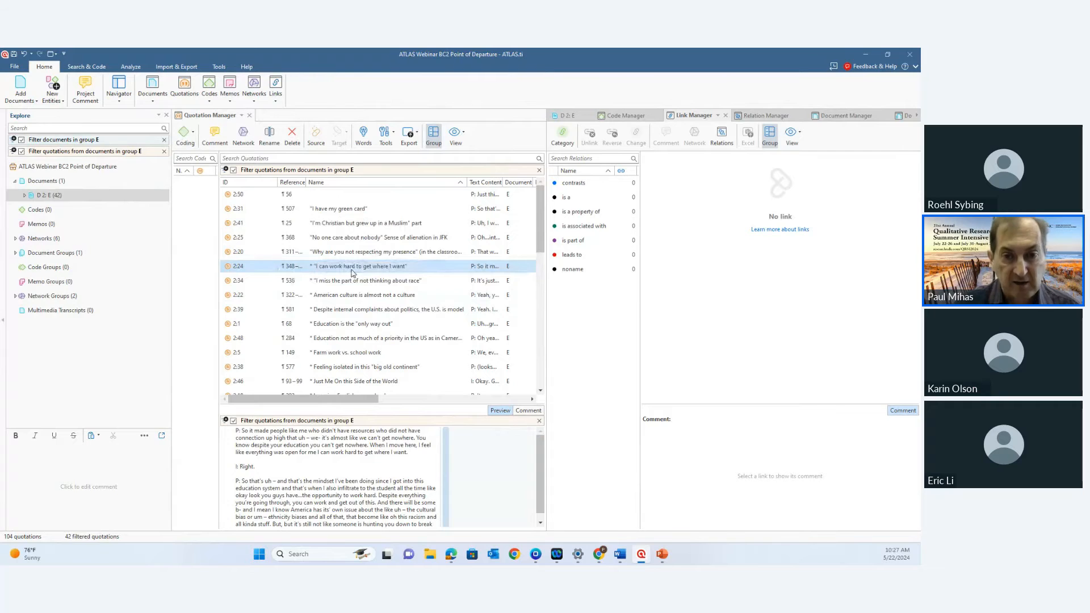
key(shift+Down)
key(shift+Down)
key(shift+Down)
key(shift+Down)
key(shift+Down)
key(shift+Down)
key(shift+Down)
key(shift+Down)
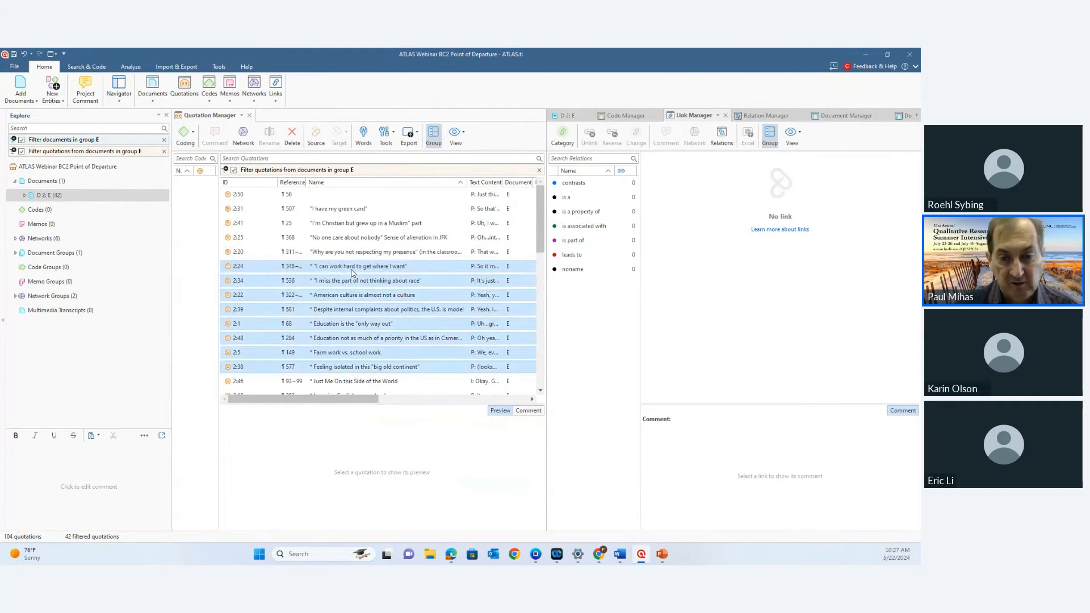
key(shift+Down)
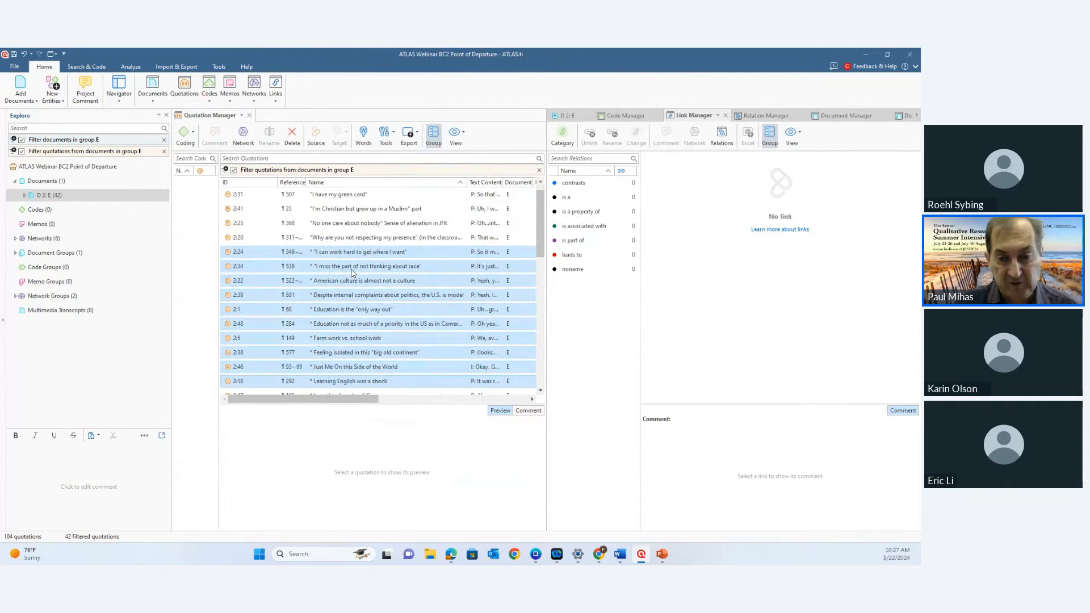
key(shift+Down)
key(shift+Down)
key(shift+Down)
key(shift+Down)
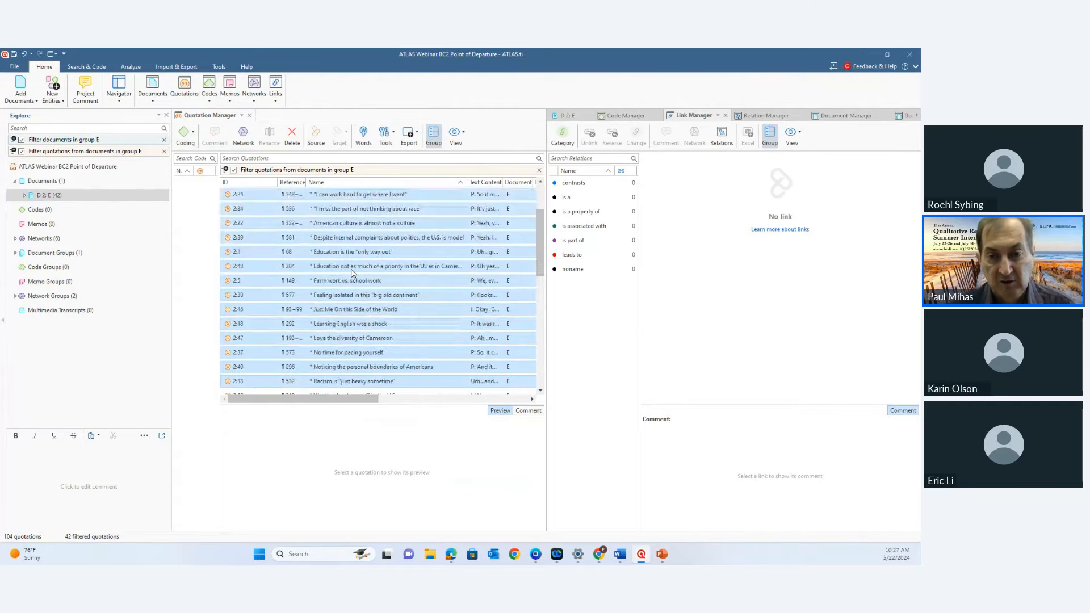
scroll(352, 273, down, 2)
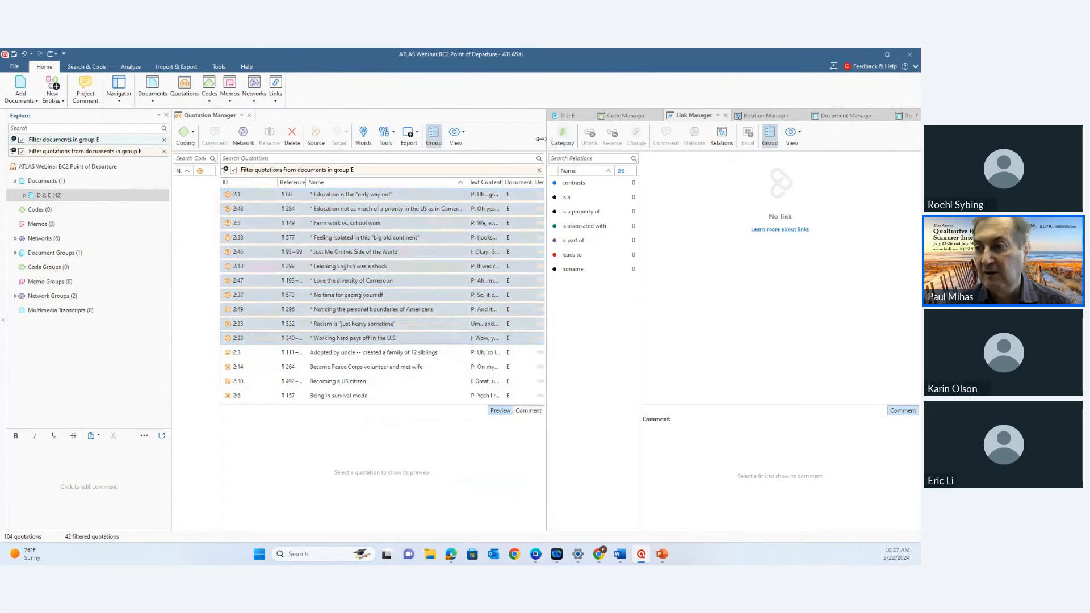
- Narrow the Quotation Manager pane and close the Relation Manager and Document Manager
drag(540, 139, 470, 139)
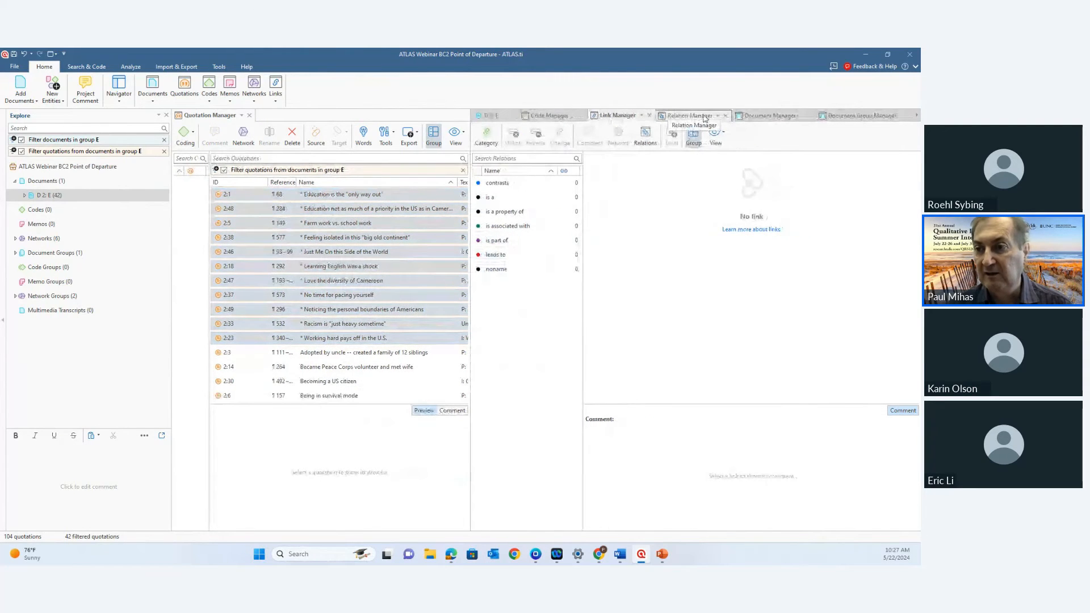
click(726, 116)
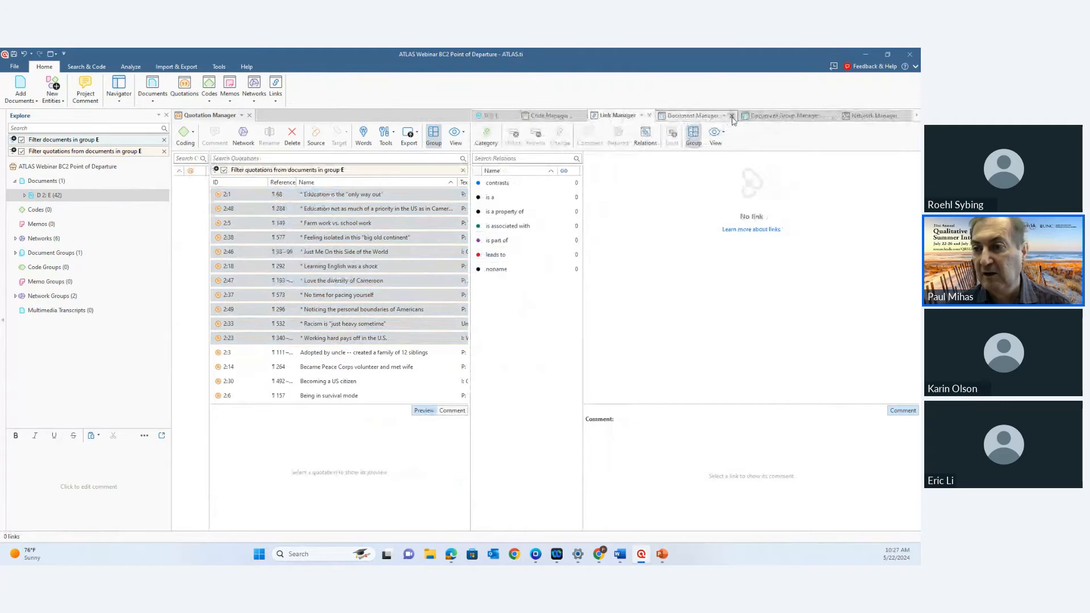
click(732, 116)
- Add the selected asterisked quotations to the E Episode Profile network, close the Quotation Manager, and deselect the nodes
click(866, 116)
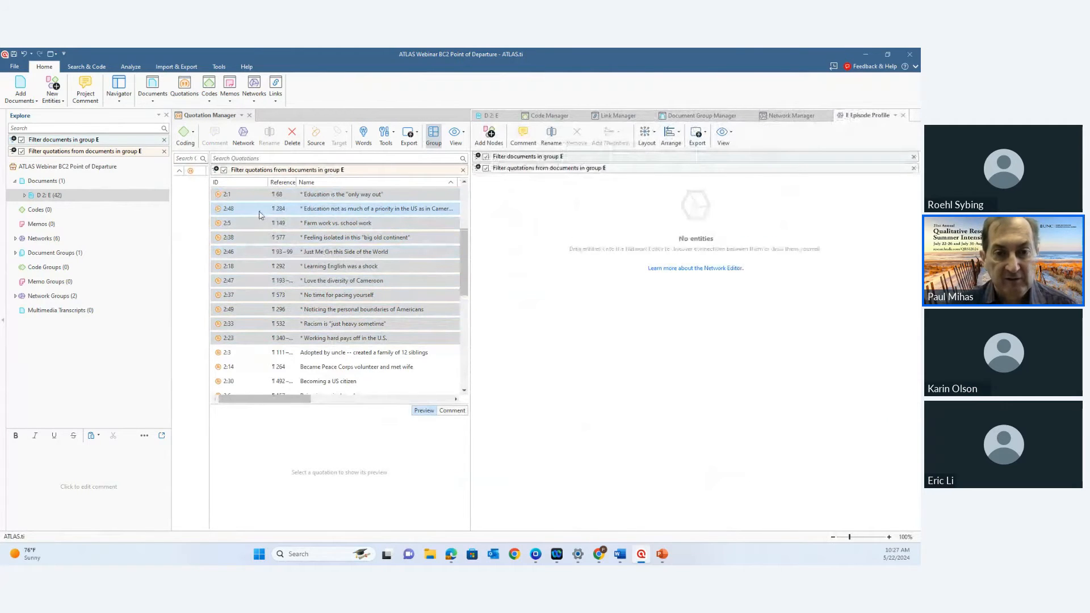
drag(242, 202, 728, 301)
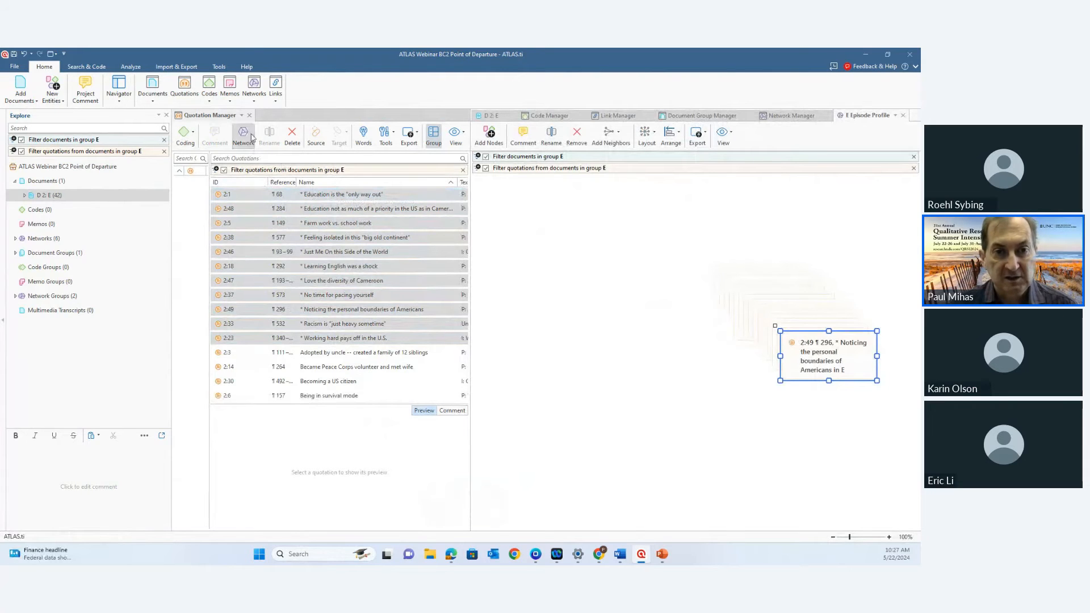
click(250, 115)
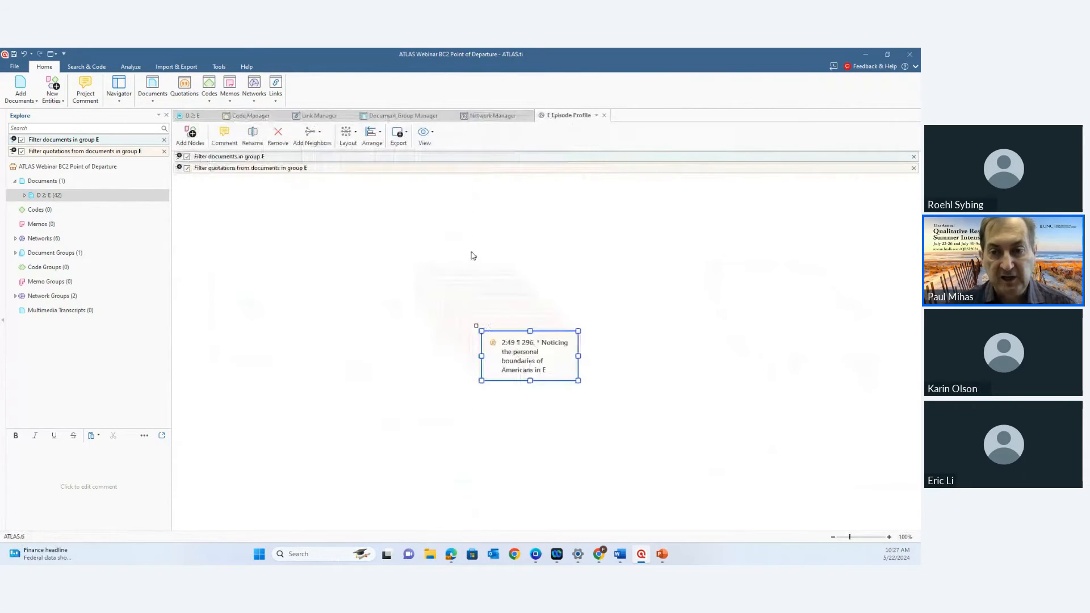
click(373, 179)
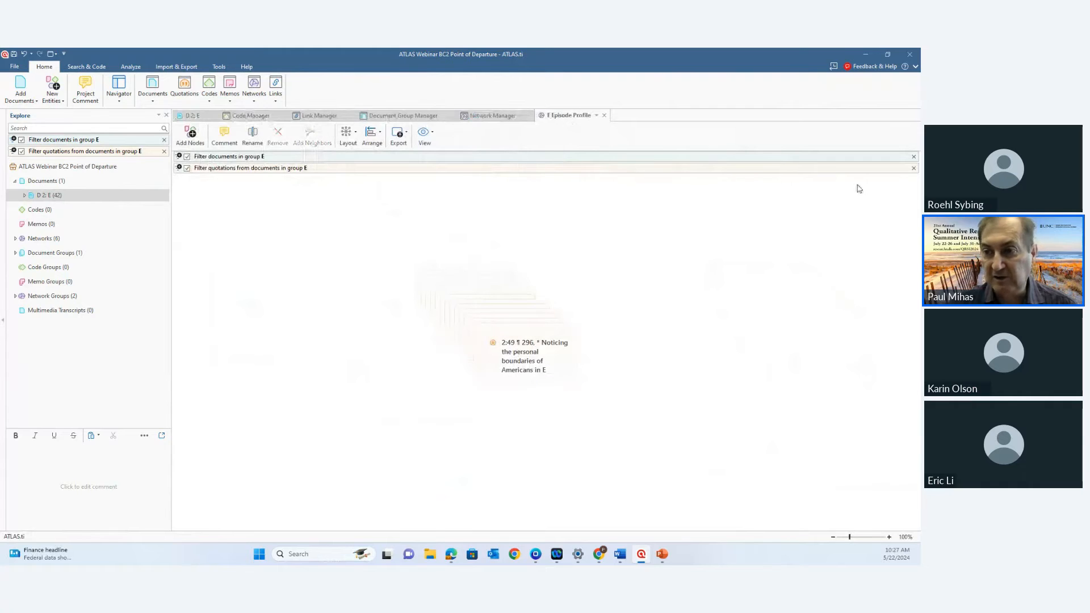
- Remove the document group E filter and apply an automatic layout that spreads the quotation nodes into rows, selecting node 2:48
click(913, 157)
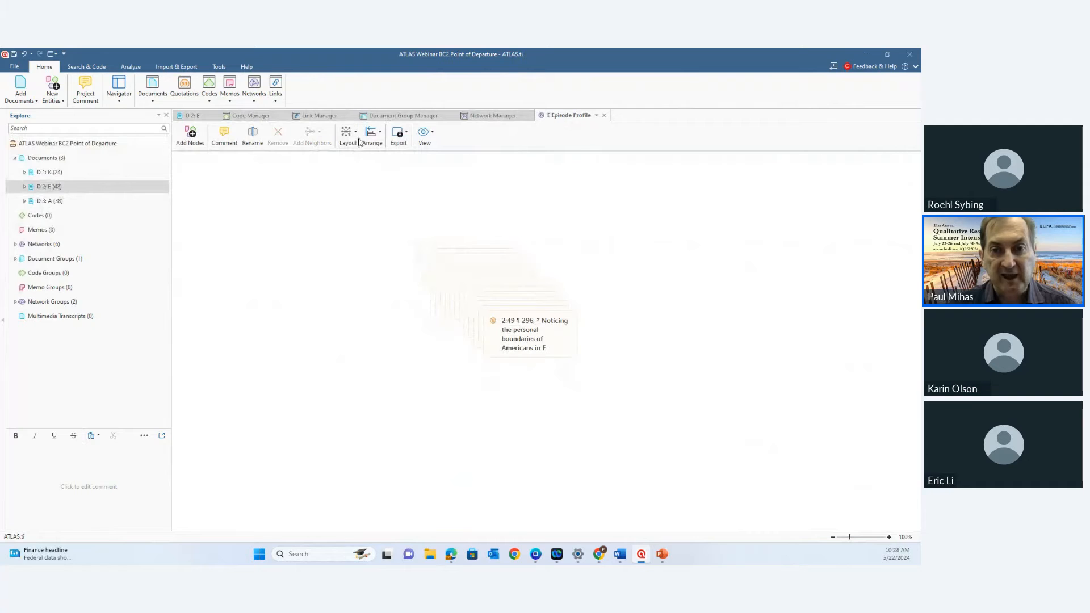
click(353, 140)
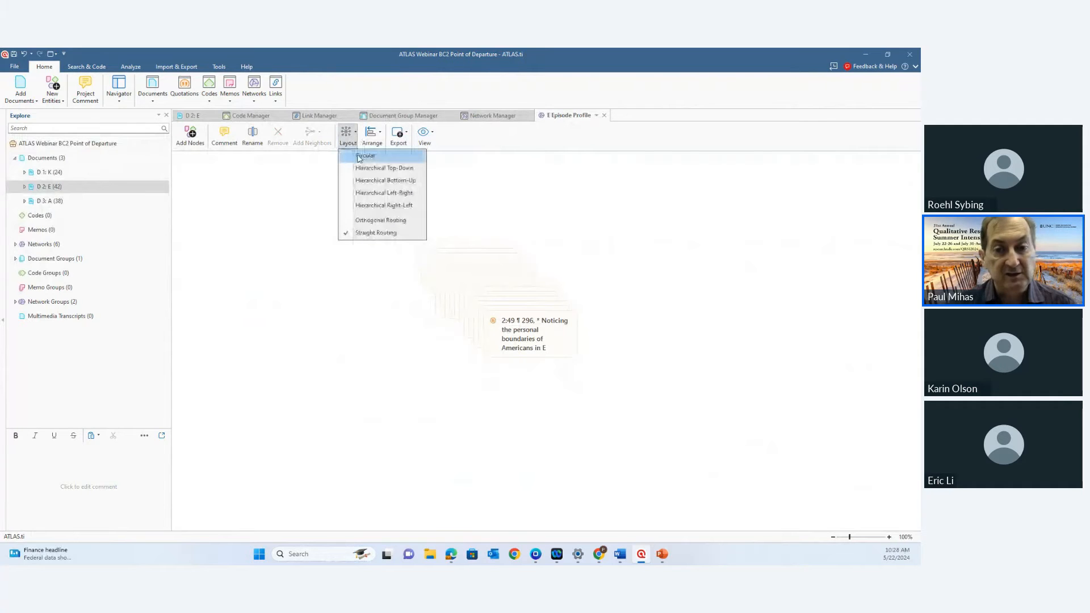
click(363, 155)
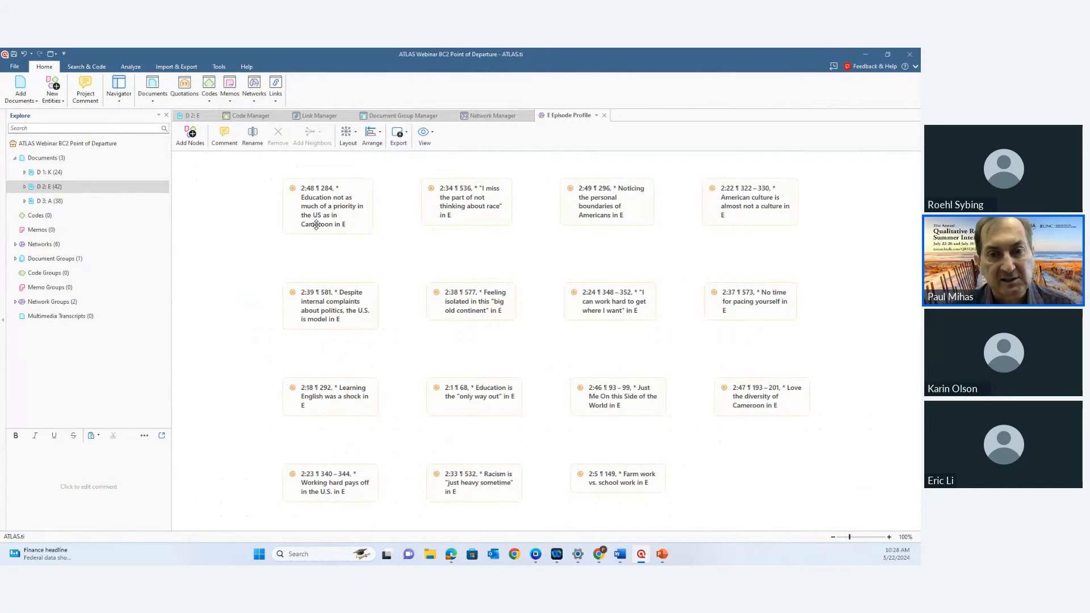
click(330, 214)
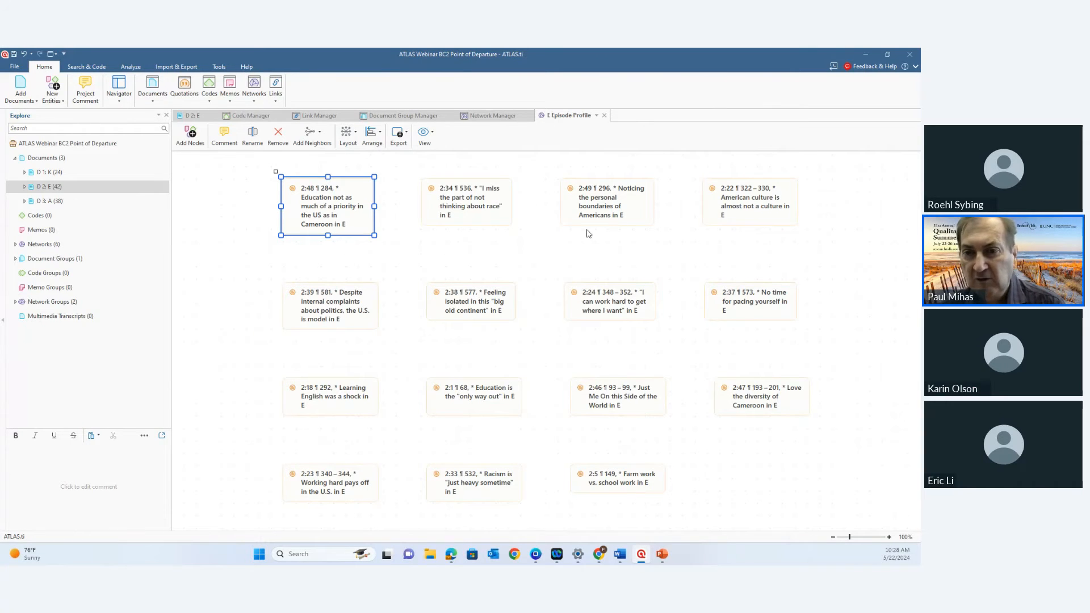
- Stack quotations 2:23 and 2:24 about working hard along the network's left side, moving 2:39 and 2:18 out of their way
click(338, 491)
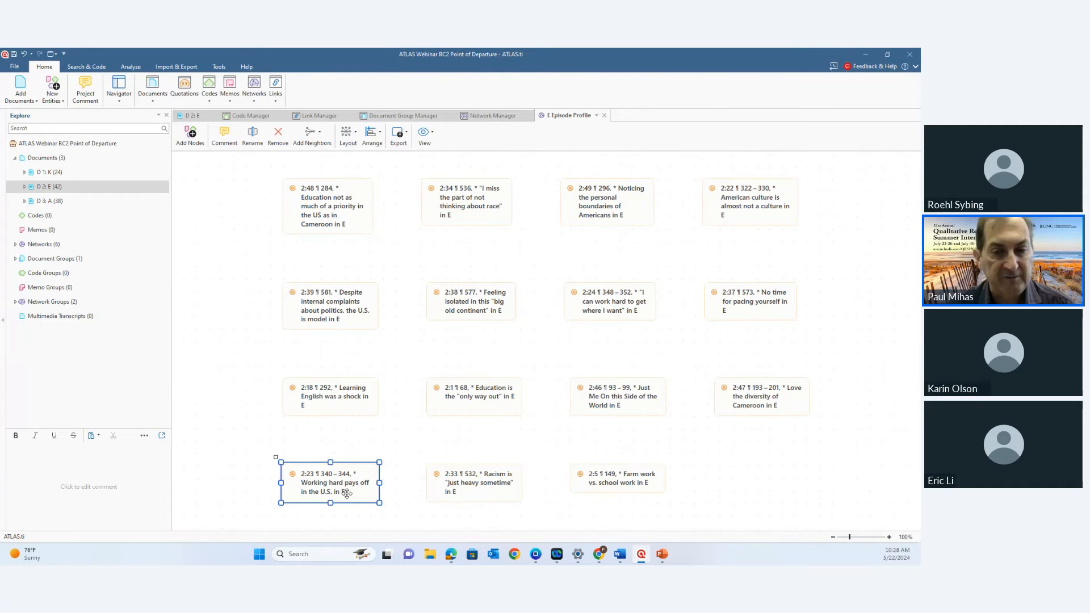
drag(347, 493, 305, 326)
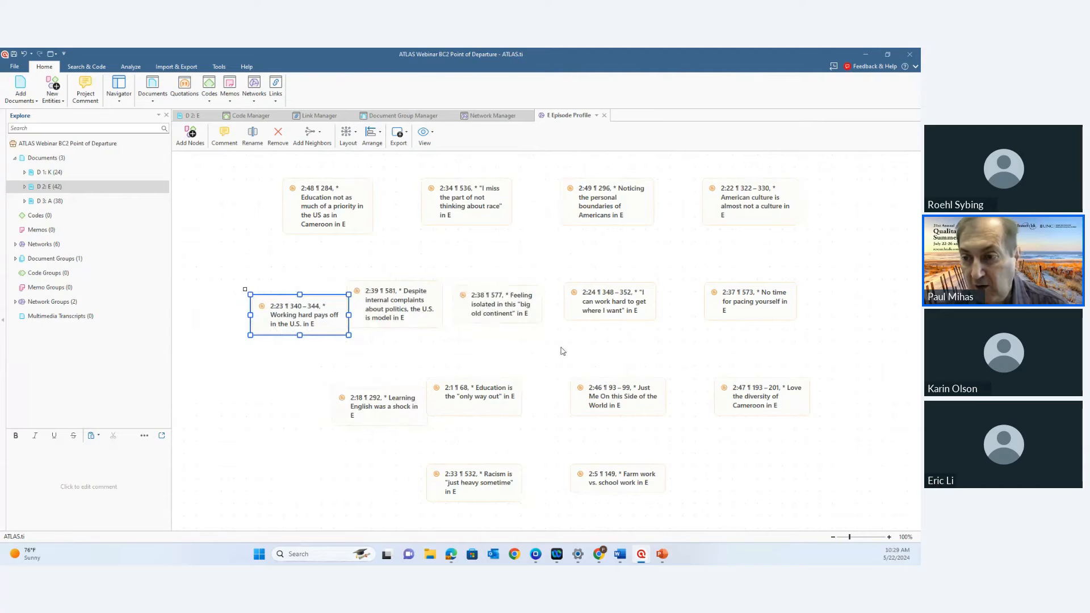
drag(602, 302, 273, 405)
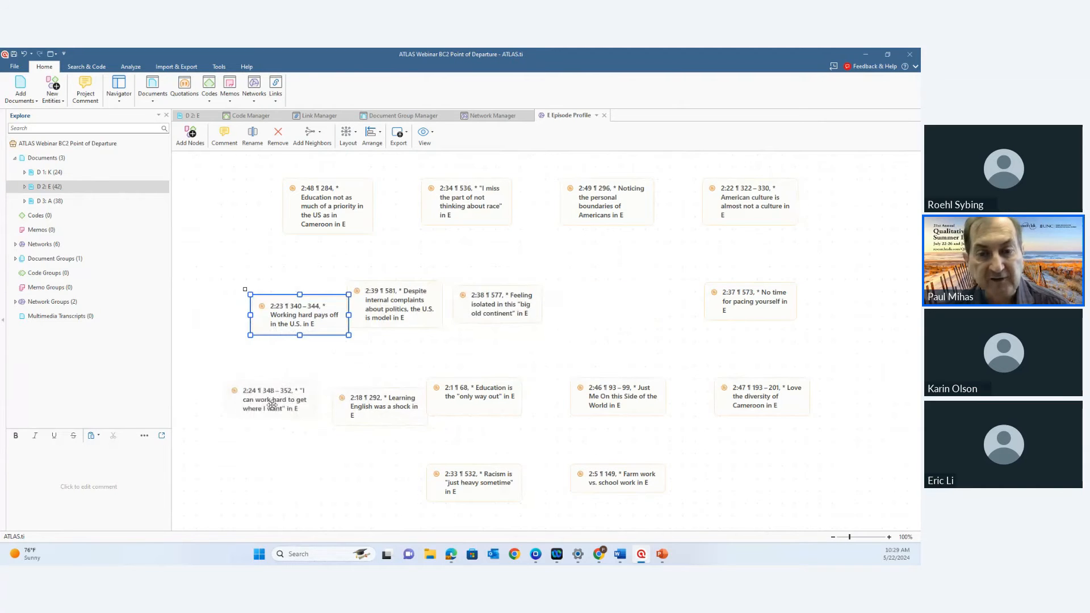
click(242, 394)
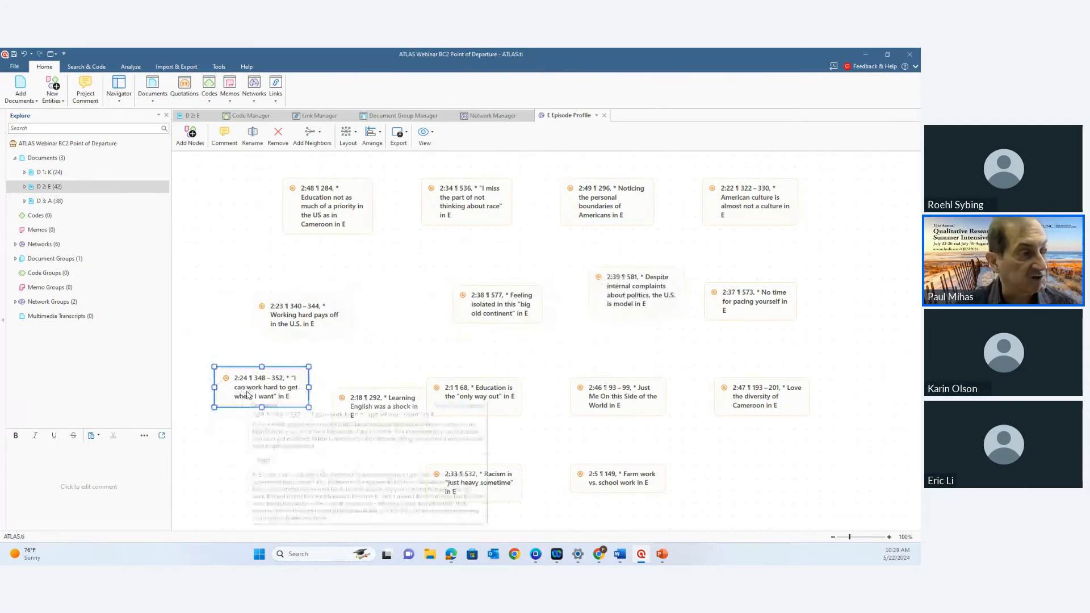
right_click(250, 389)
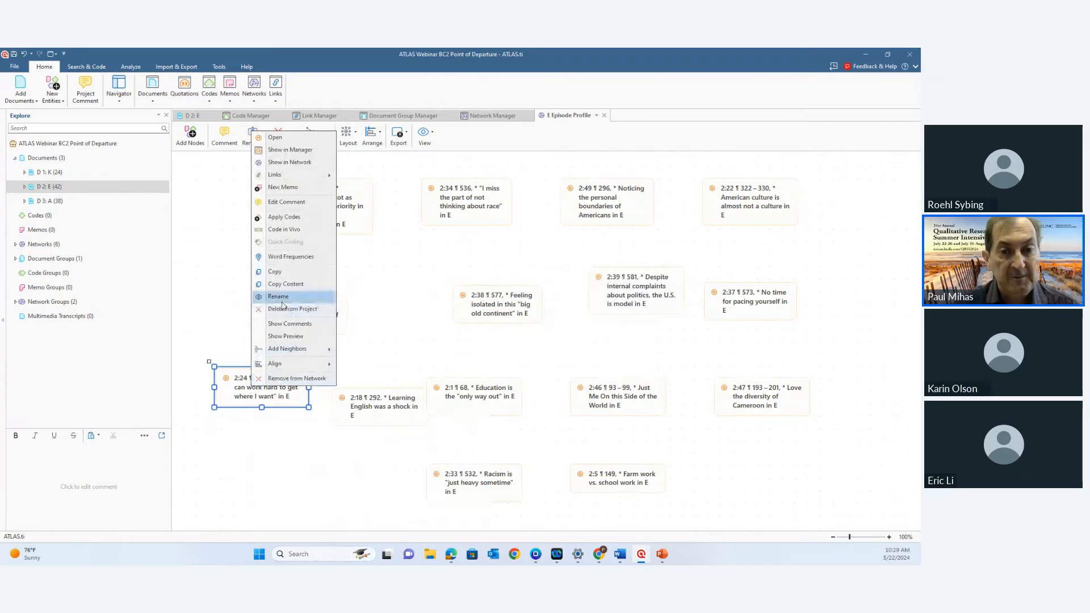
click(207, 280)
drag(297, 309, 271, 281)
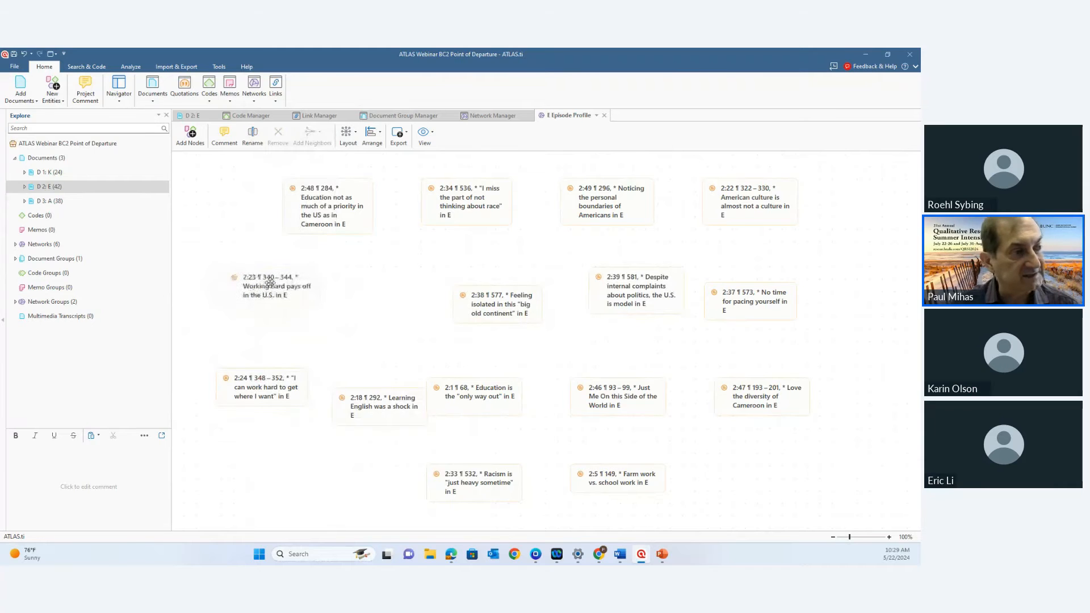
drag(272, 382, 282, 361)
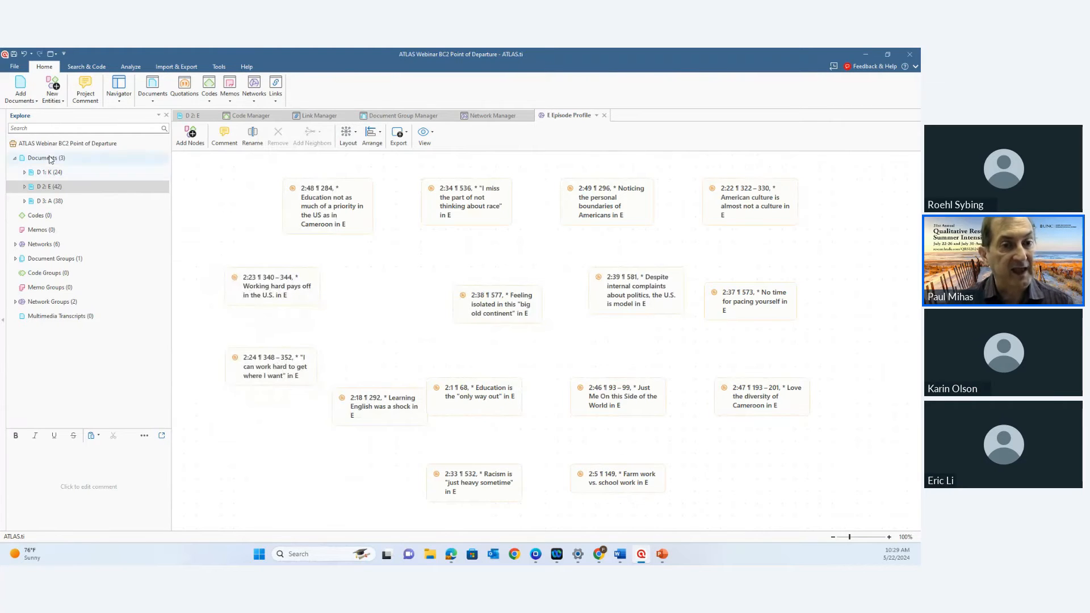
- Create the code "Work Identity" and place its node between quotations 2:23 and 2:24
click(55, 100)
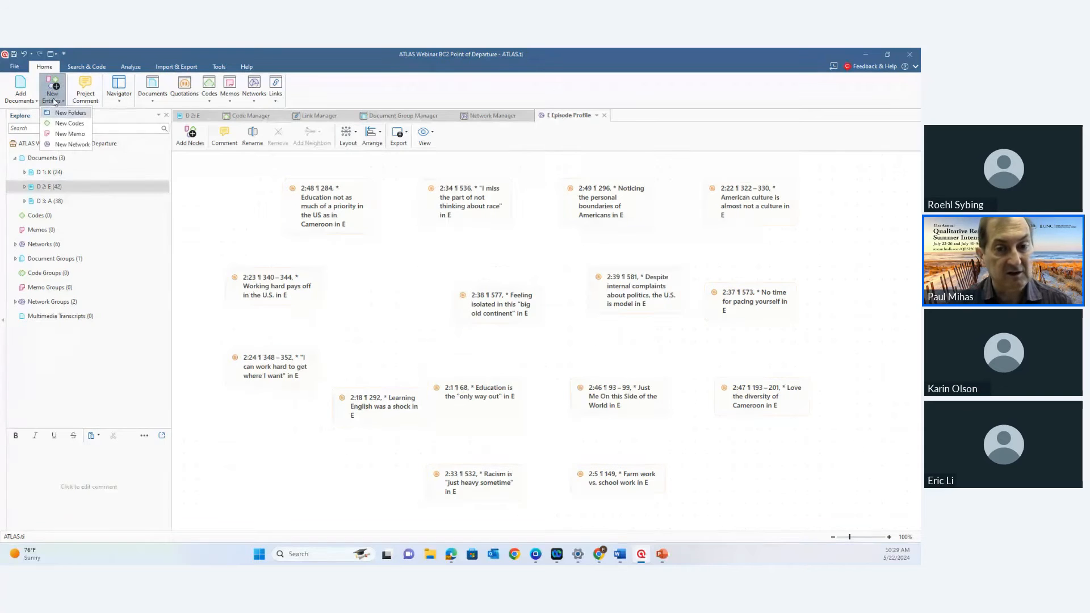
click(68, 124)
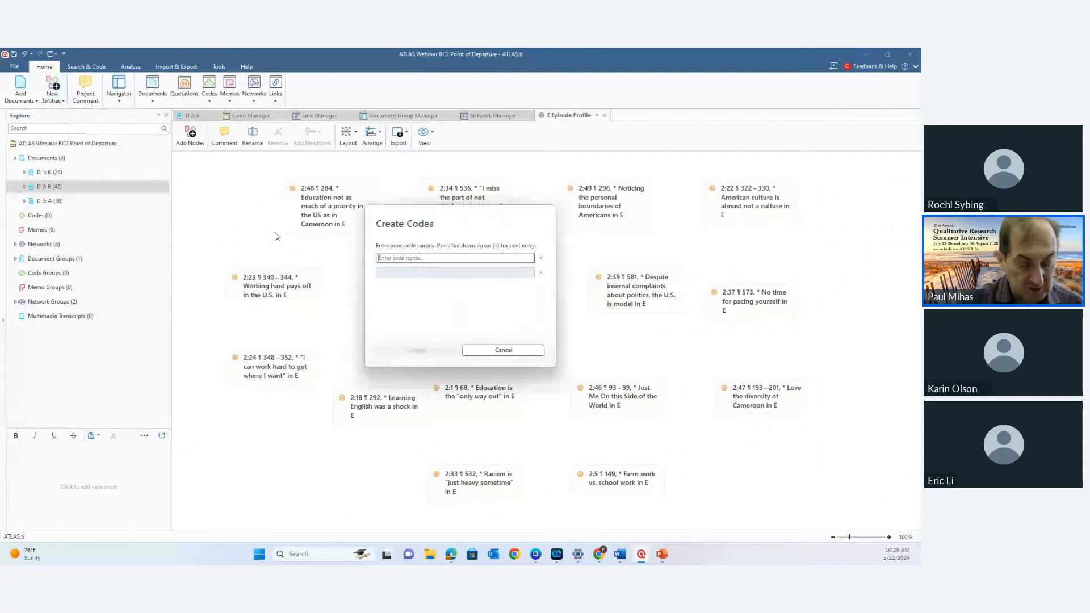
text(Work)
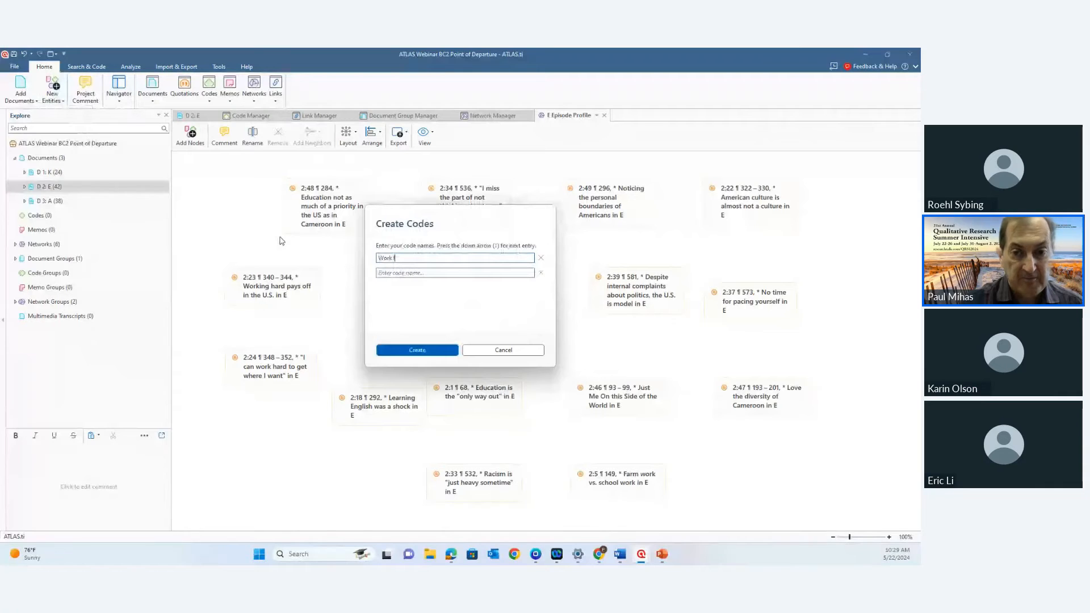
text( Ident)
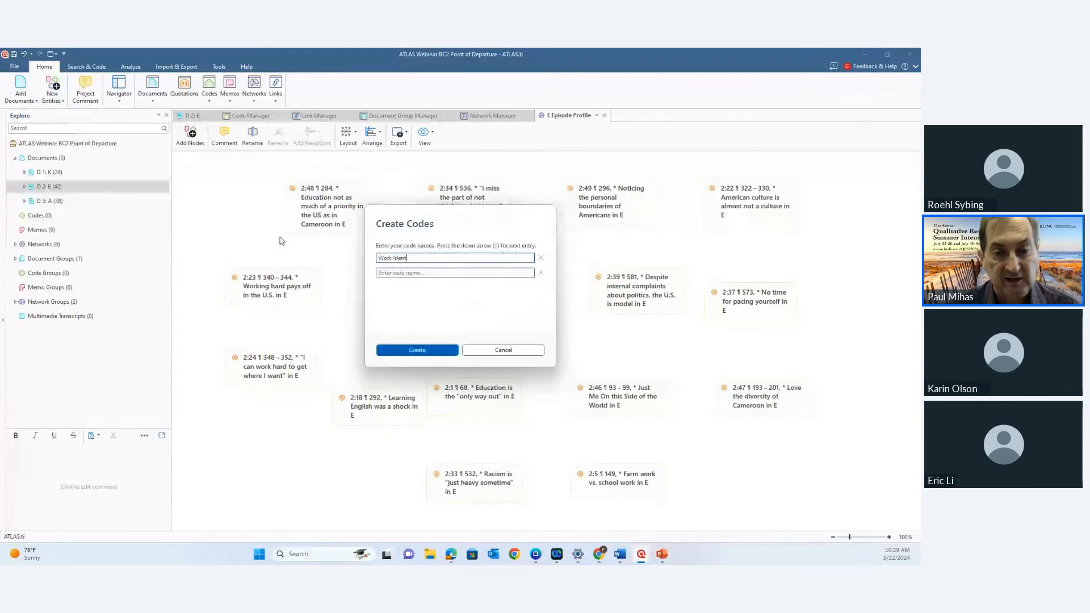
text(ity)
click(408, 350)
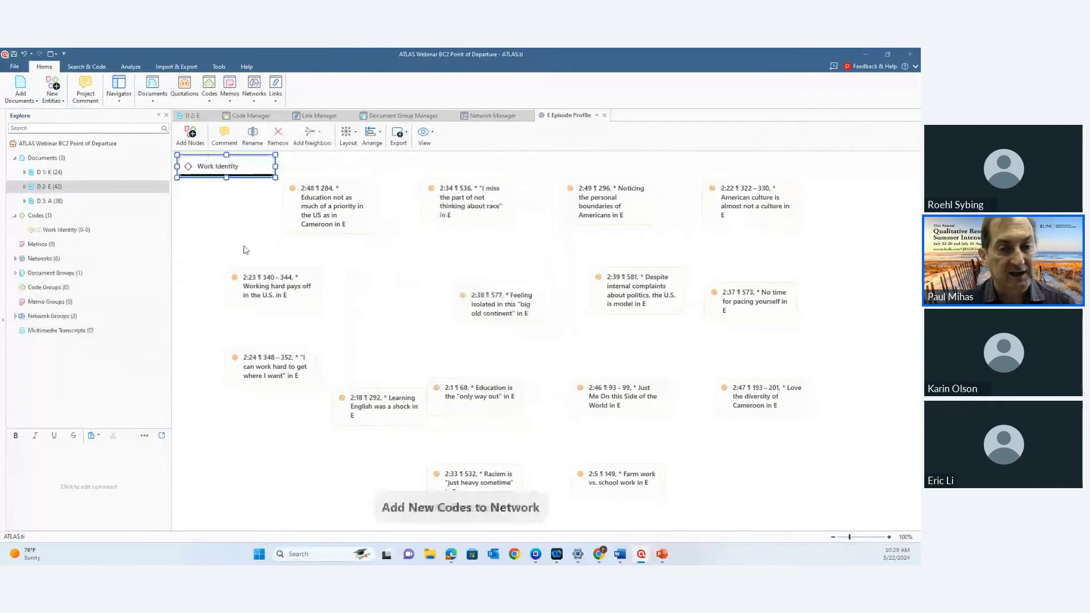
click(223, 321)
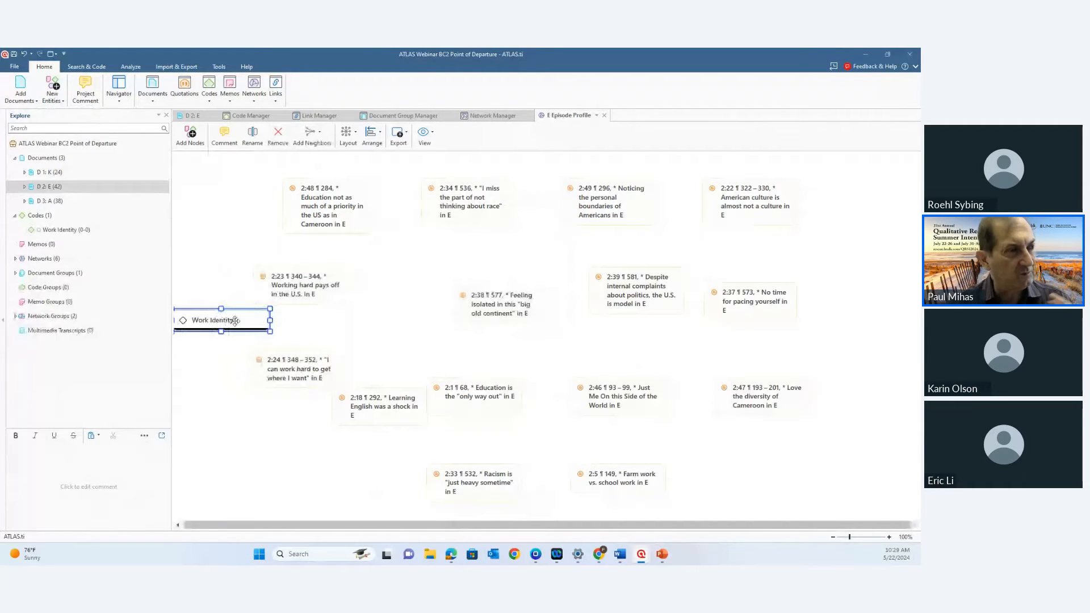
drag(234, 321, 254, 321)
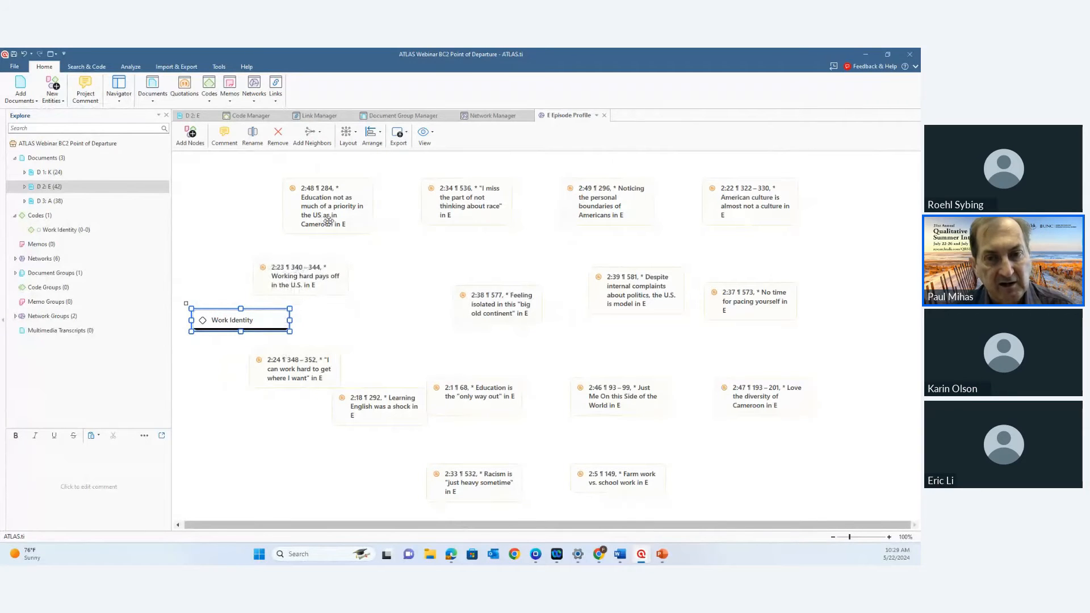
- Move quotation 2:37 "No time for pacing yourself" to the network's upper middle, shifting 2:48, 2:34 and 2:49 away to clear space
drag(321, 220, 366, 214)
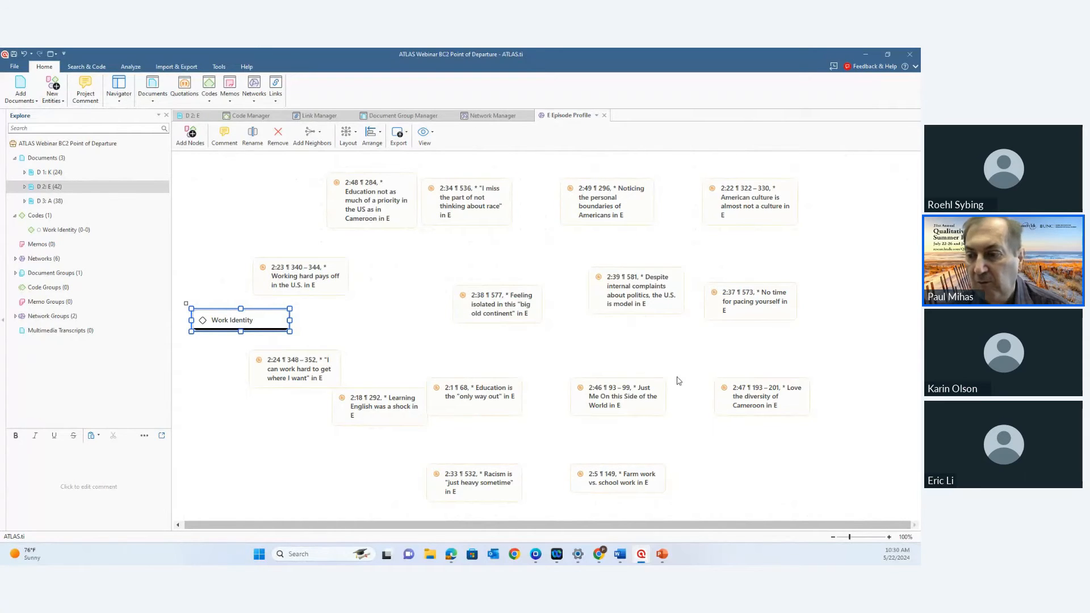
click(761, 302)
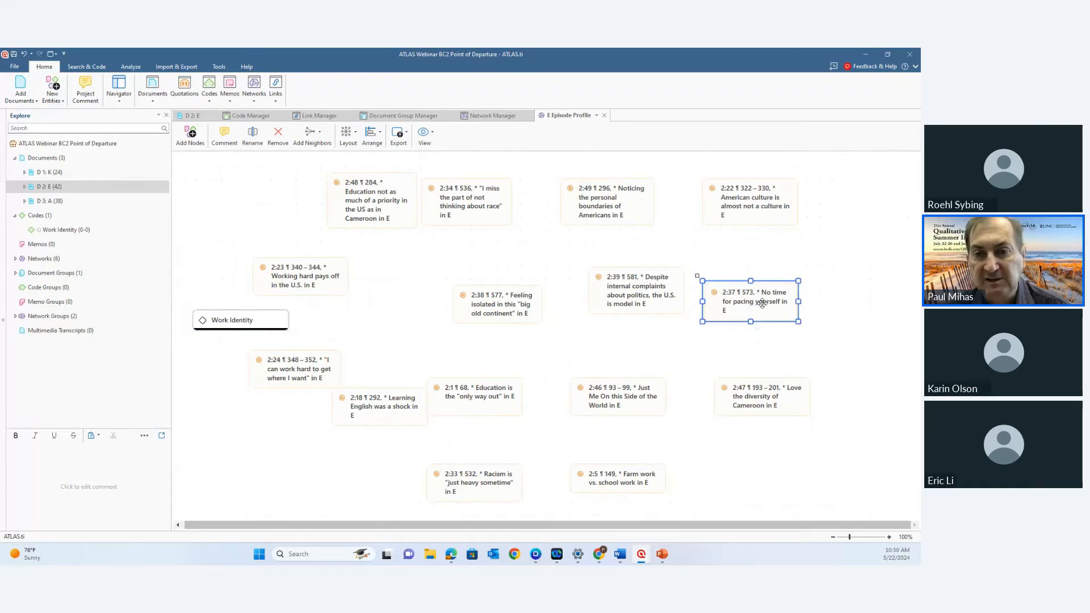
drag(762, 302, 250, 200)
drag(374, 204, 795, 289)
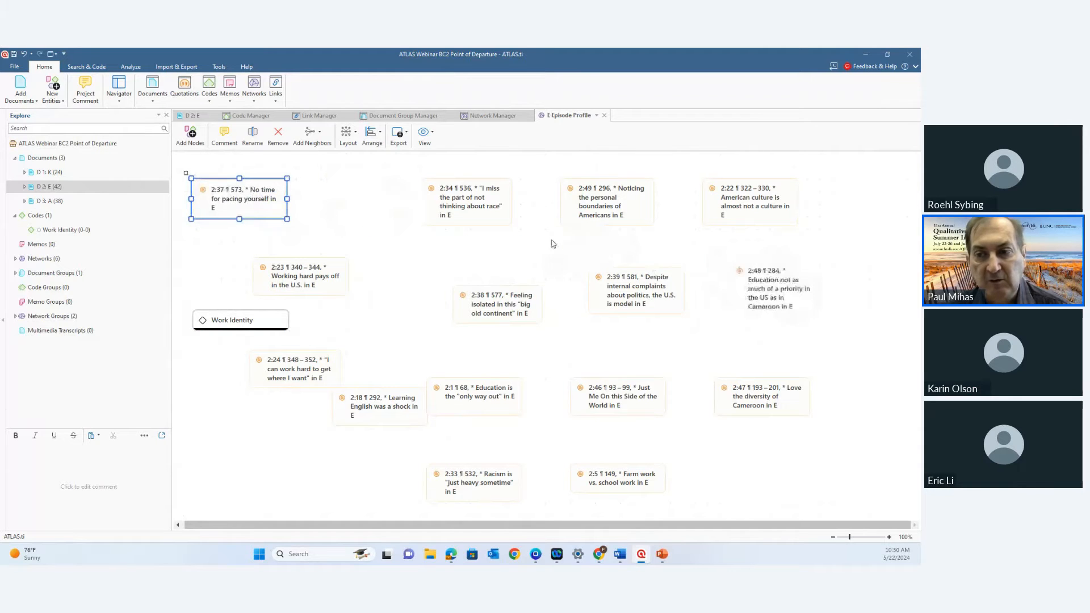
drag(461, 205, 632, 342)
drag(229, 193, 466, 213)
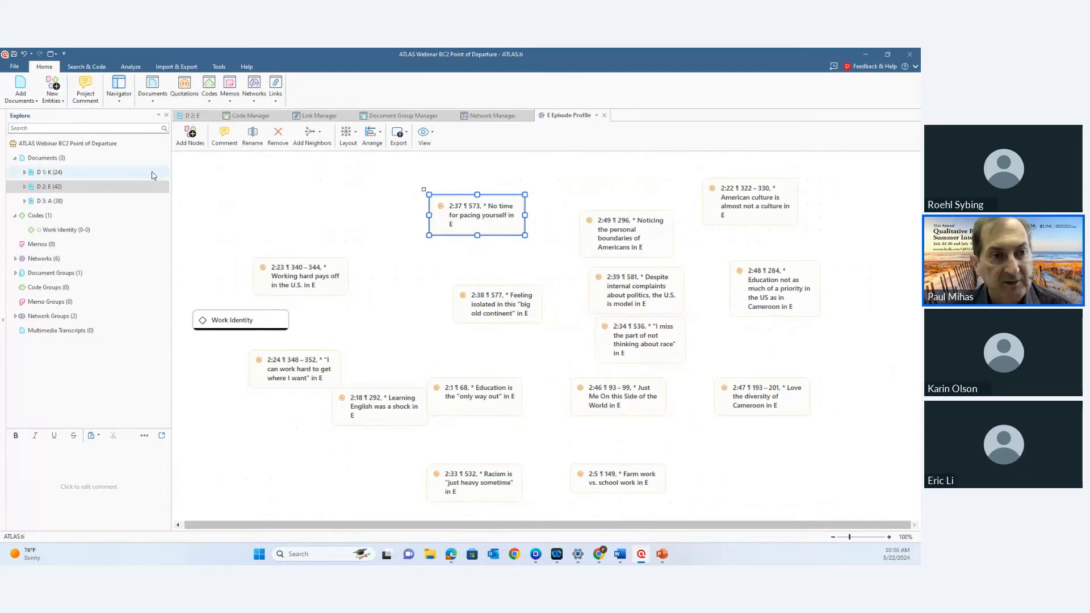
- Create the code "Experiencing Cultural Immersion" and place its node at the top centre of the network, above quotation 2:37
click(59, 105)
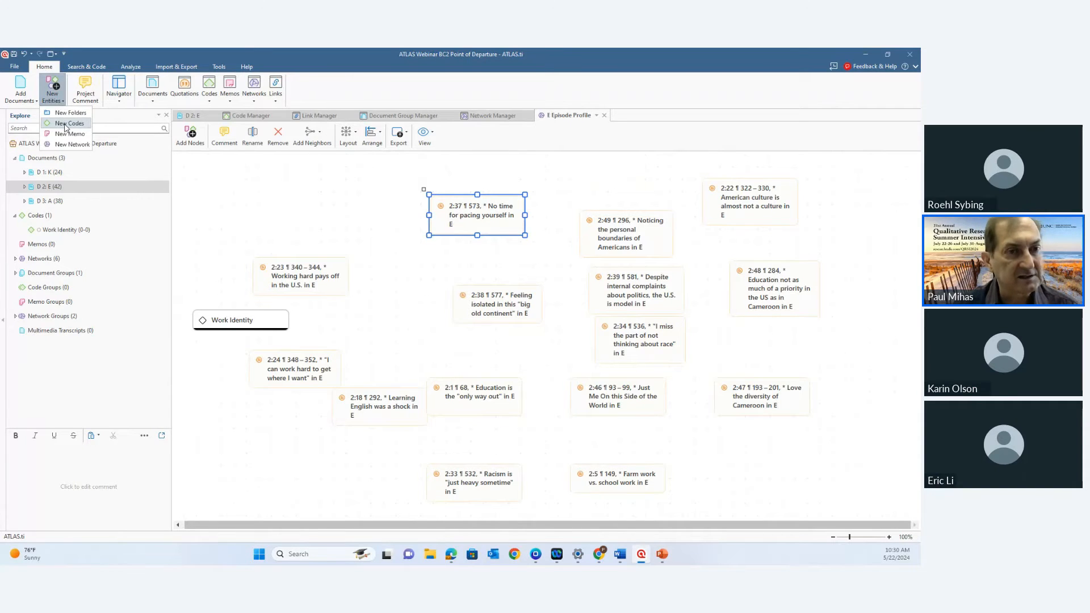
click(66, 125)
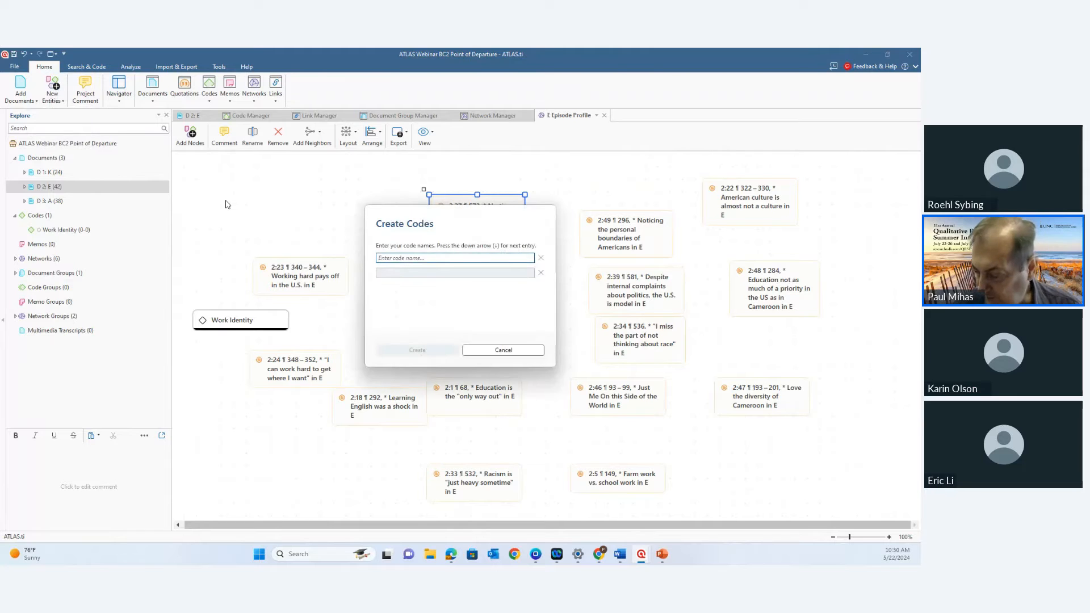
text(Experi)
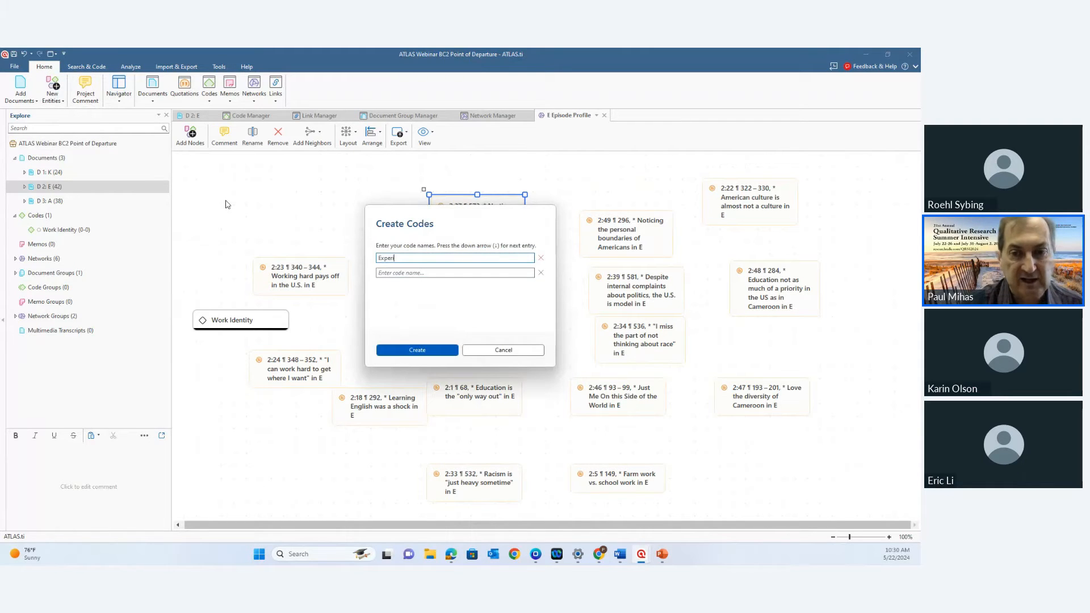
text(encing Cultu)
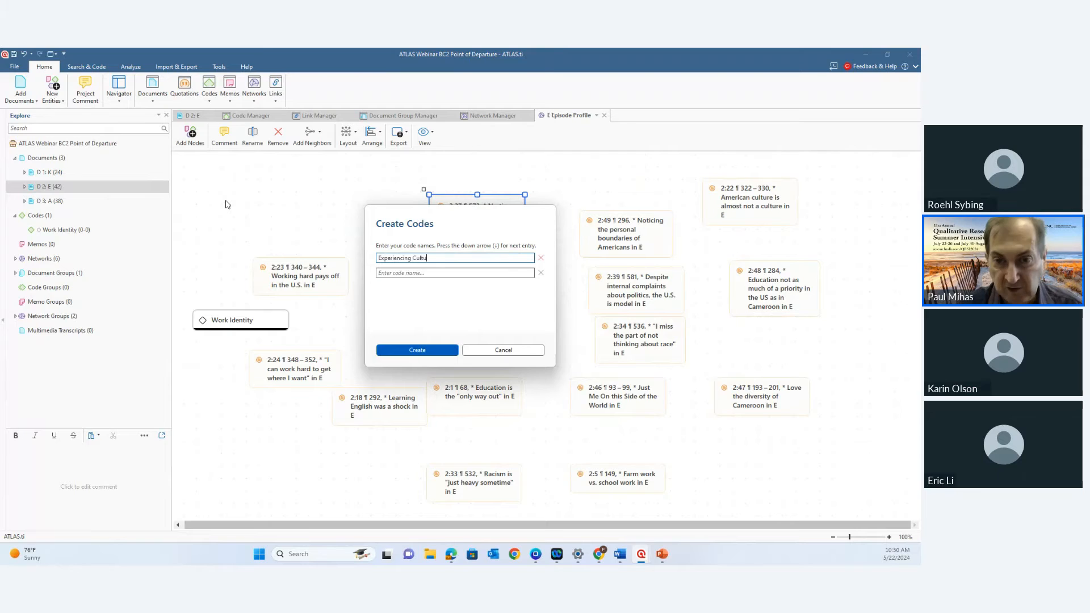
text(real Immersion)
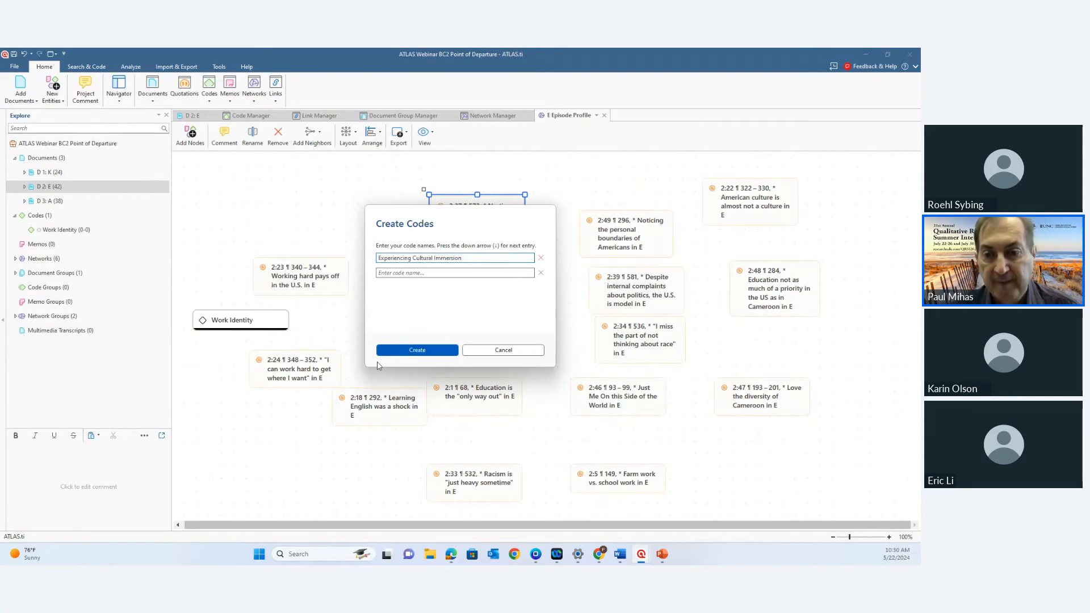
click(418, 350)
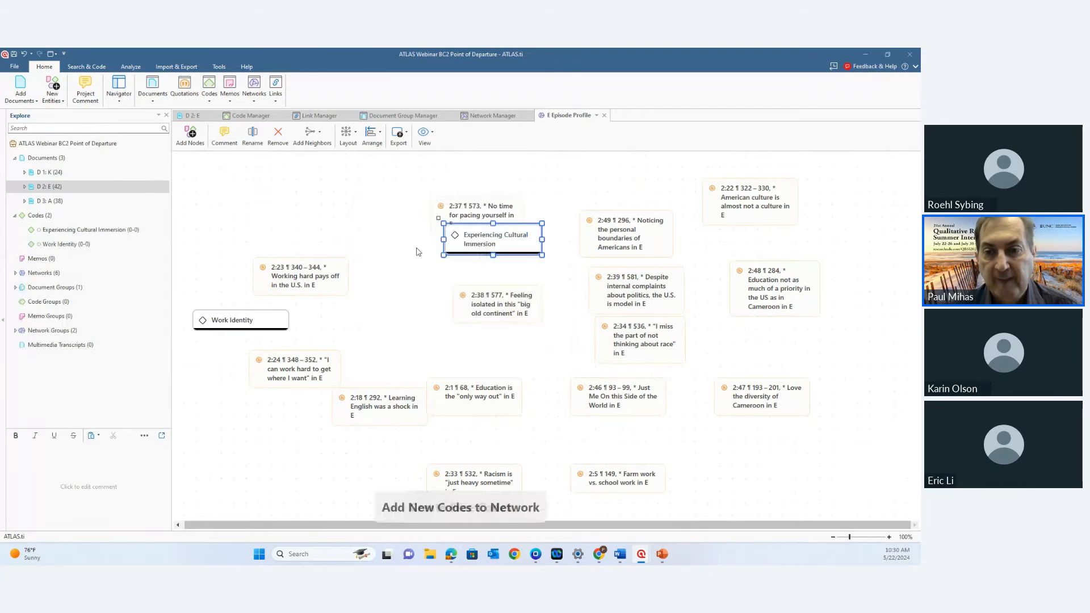
drag(487, 232, 471, 176)
- Line up quotations 2:37, 2:18 and 2:38 in a row beneath the Experiencing Cultural Immersion code, moving 2:49 out of the way
drag(474, 215, 394, 226)
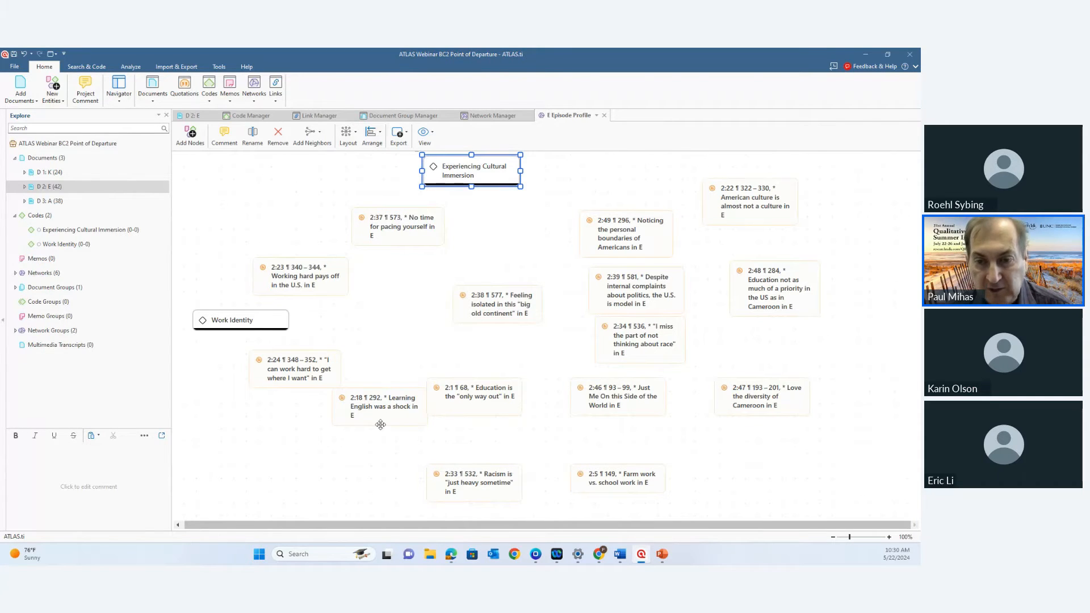
drag(377, 406, 501, 221)
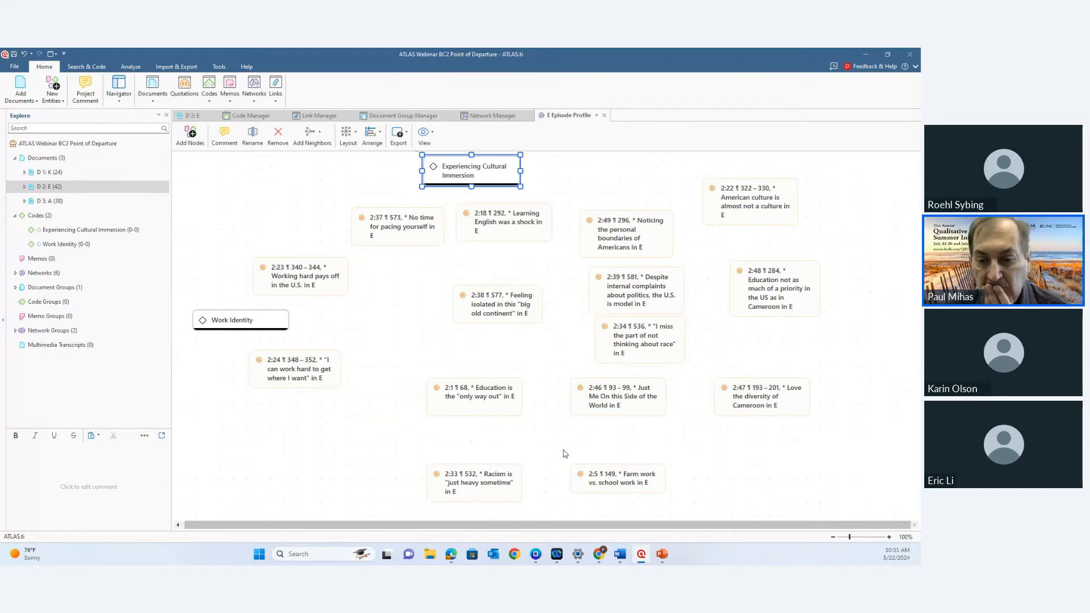
drag(504, 314, 598, 192)
drag(599, 250, 512, 377)
drag(582, 181, 598, 227)
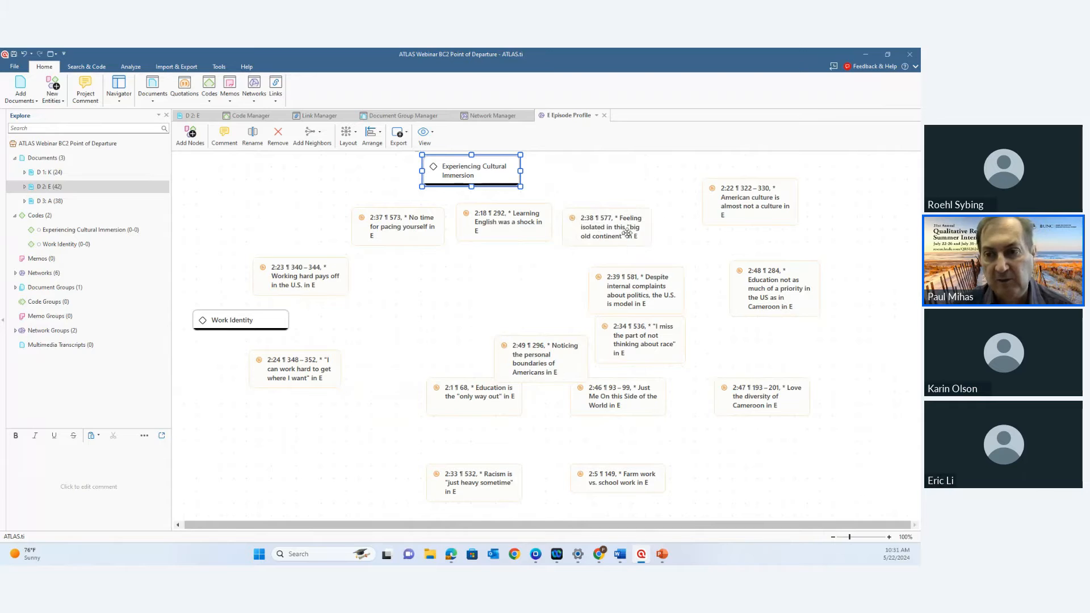
drag(632, 233, 641, 222)
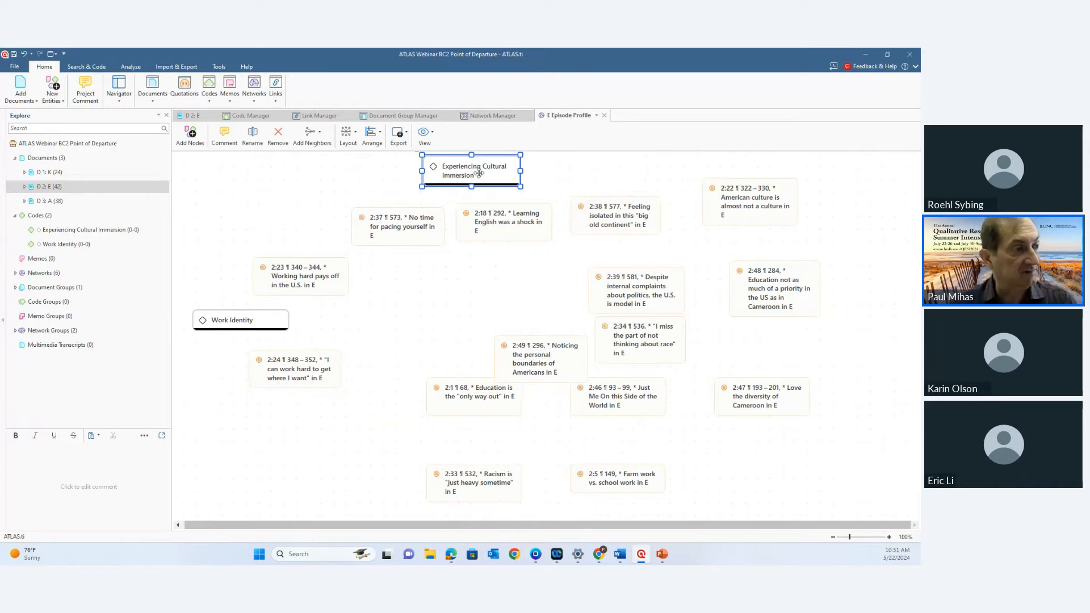
drag(600, 213, 596, 221)
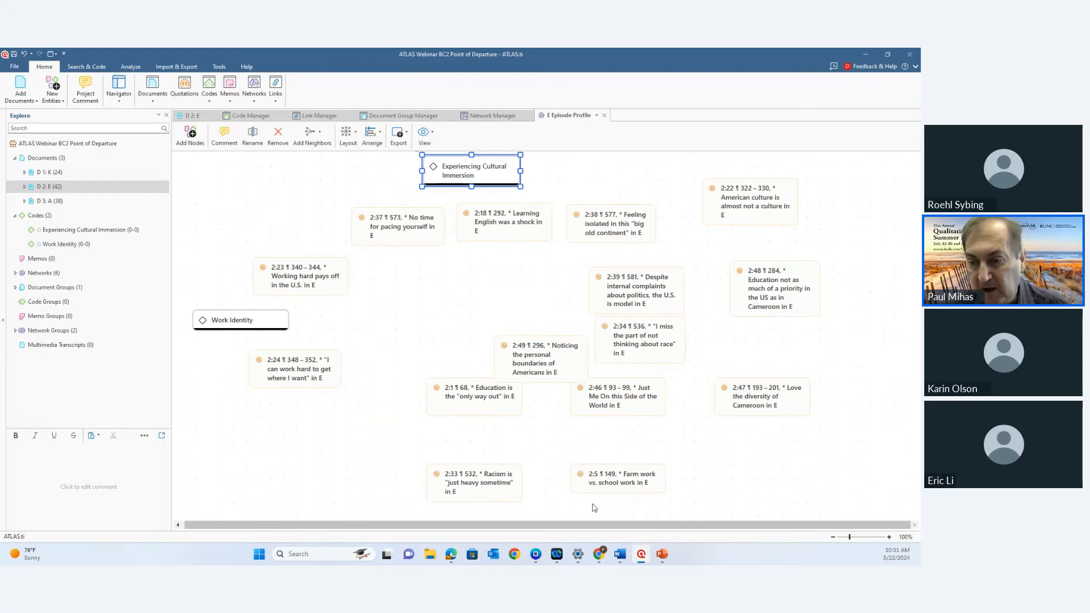
- Place quotation 2:5 "Farm work vs. school work" in the network's lower left area, with quotation 2:33 to its right
drag(618, 484, 397, 474)
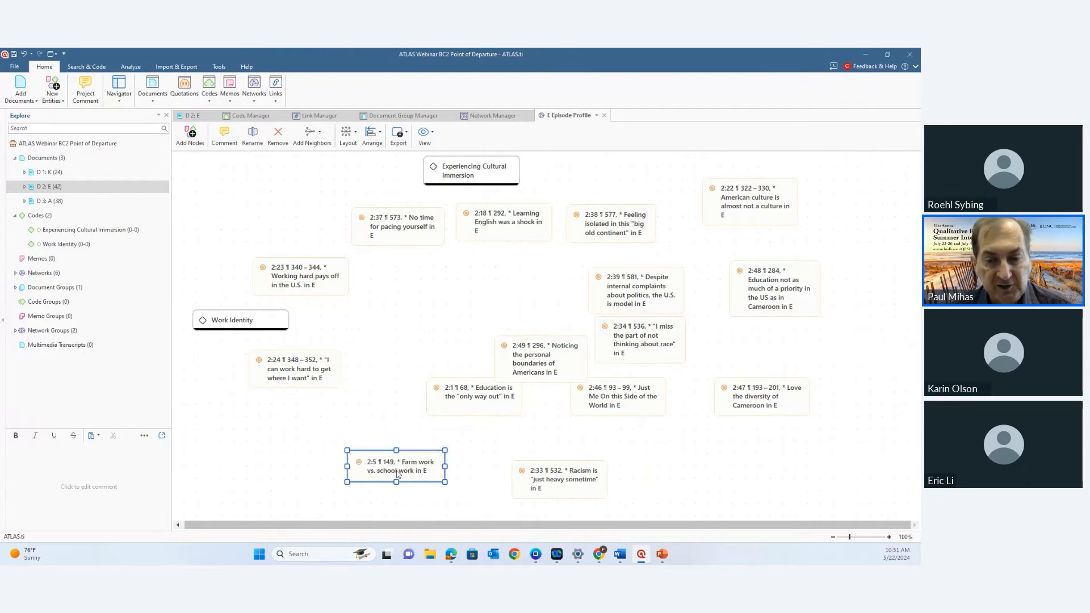
click(257, 450)
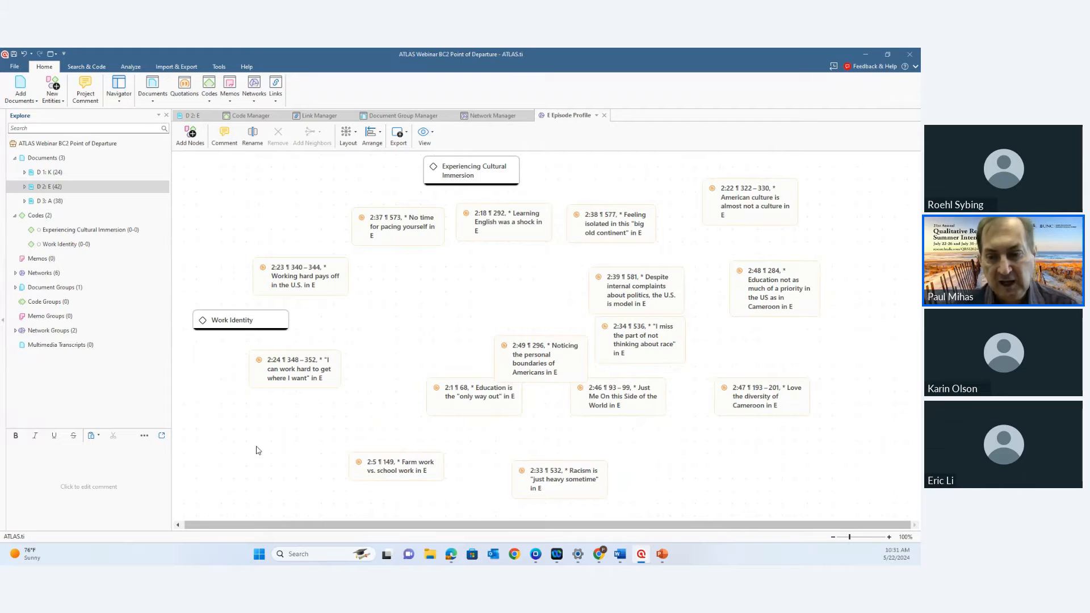
drag(375, 470, 383, 479)
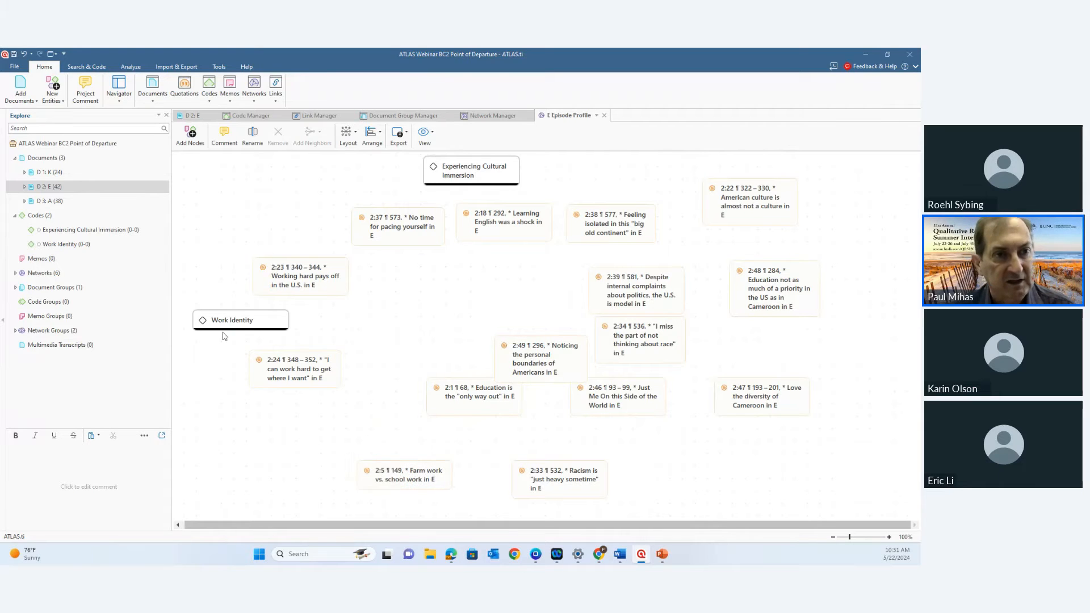
- Create the code "Country of Origin" and place its node in the network's lower area, beside quotation 2:33
click(52, 93)
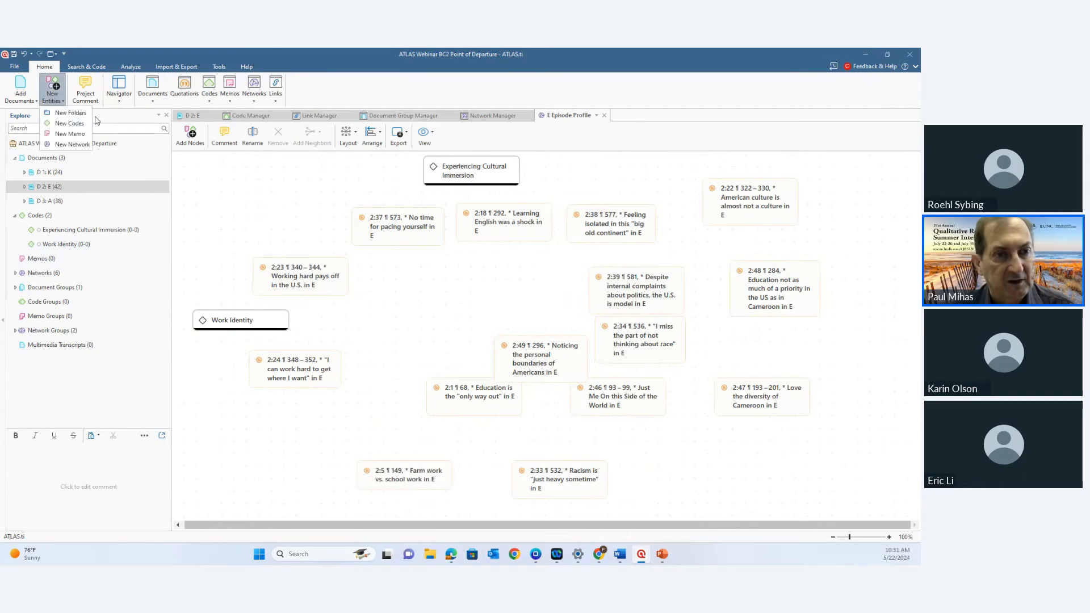
click(69, 123)
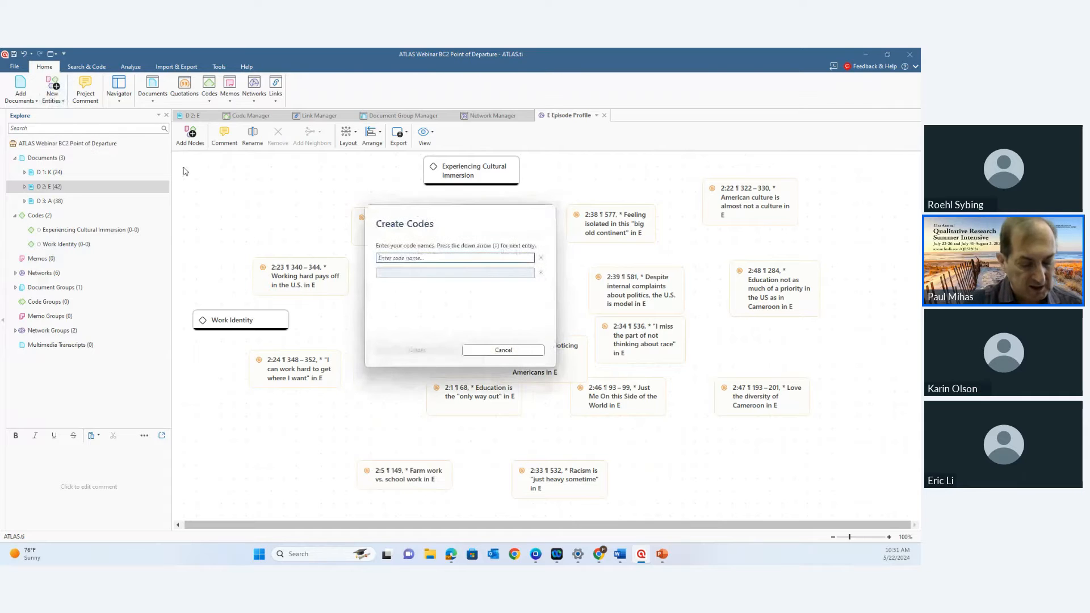
text(Country of)
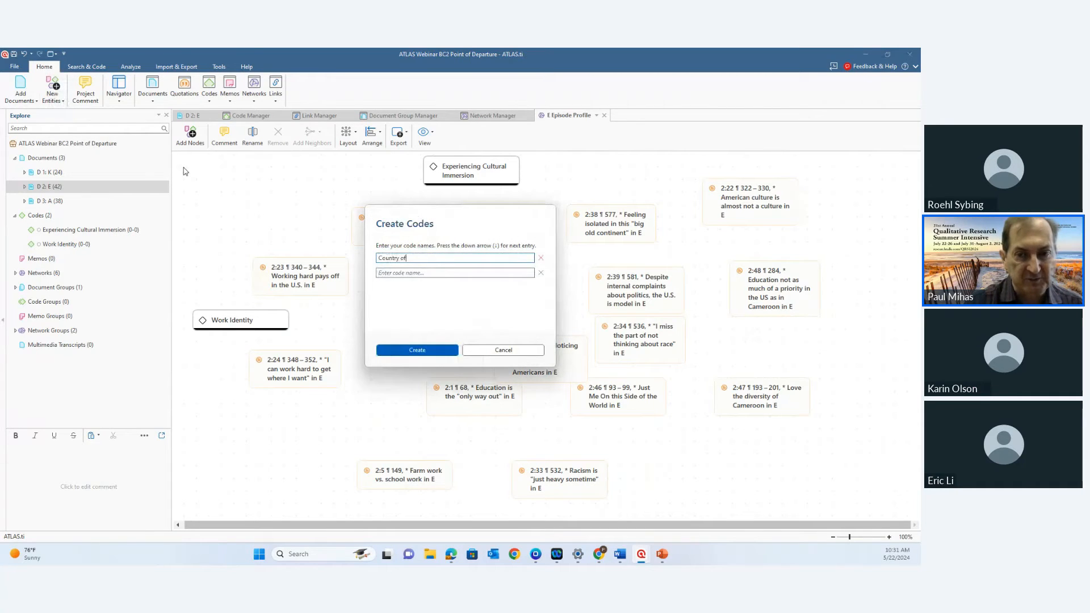
text( Origin)
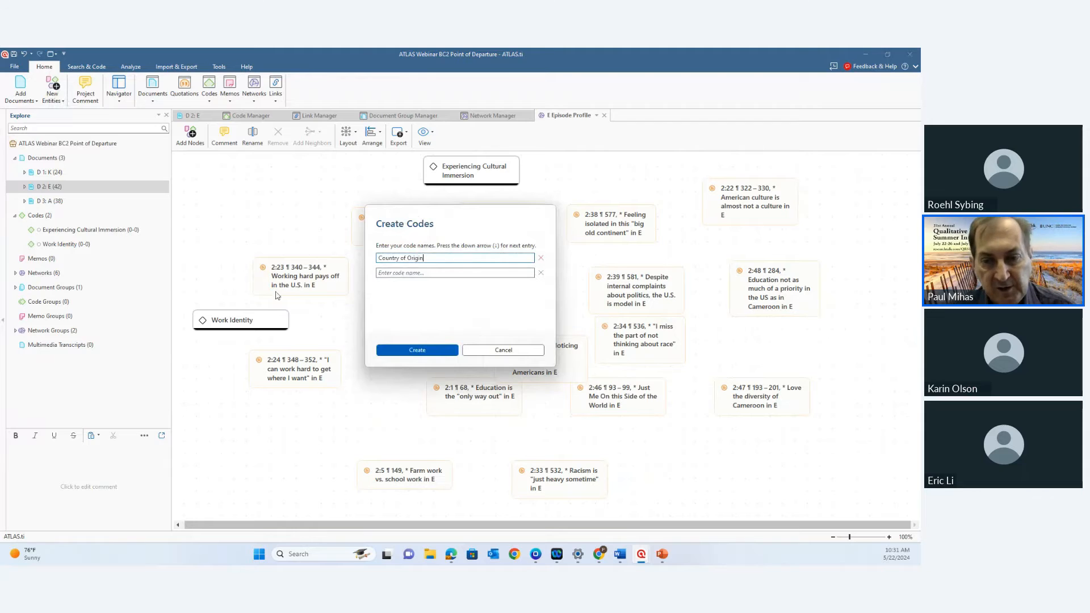
click(392, 347)
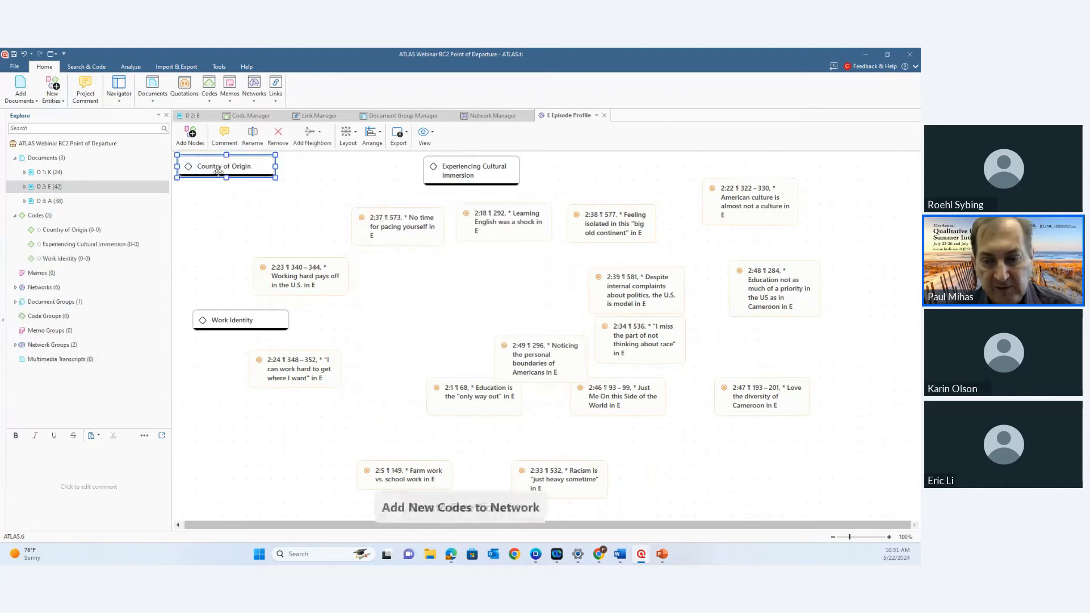
drag(362, 294, 683, 487)
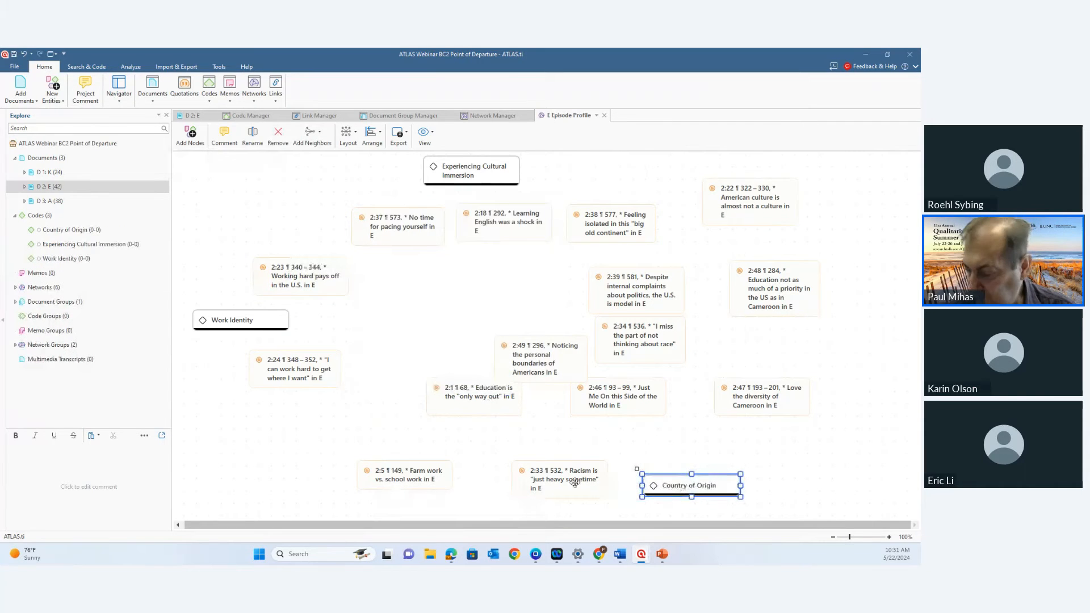
- Move the Work Identity code with quotations 2:23 and 2:24 to the network's lower right area, nudging quotation 2:33 aside
drag(572, 481, 543, 465)
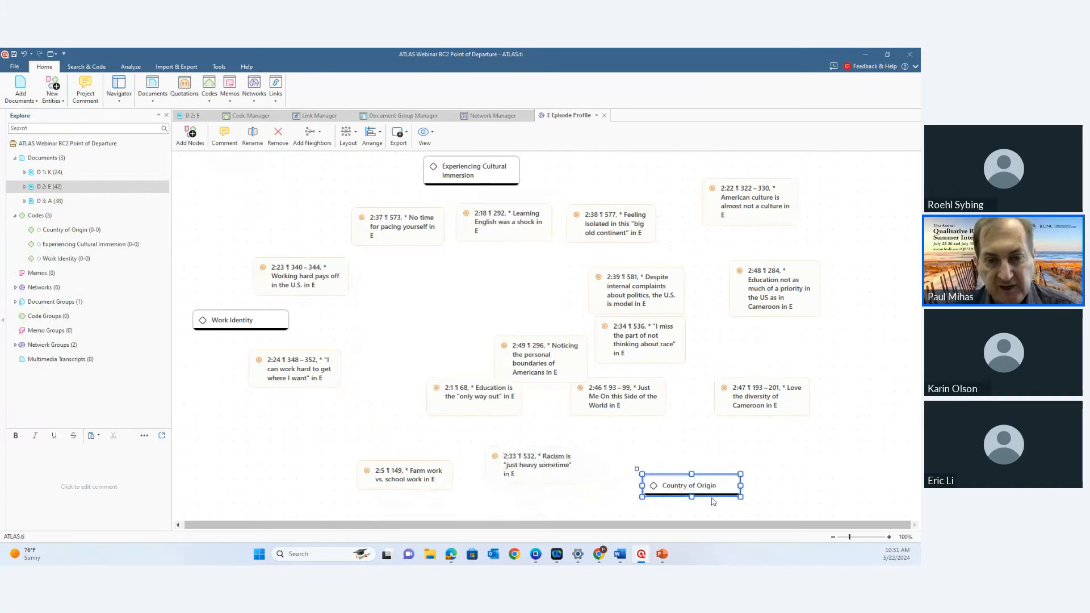
drag(712, 498, 272, 432)
click(680, 480)
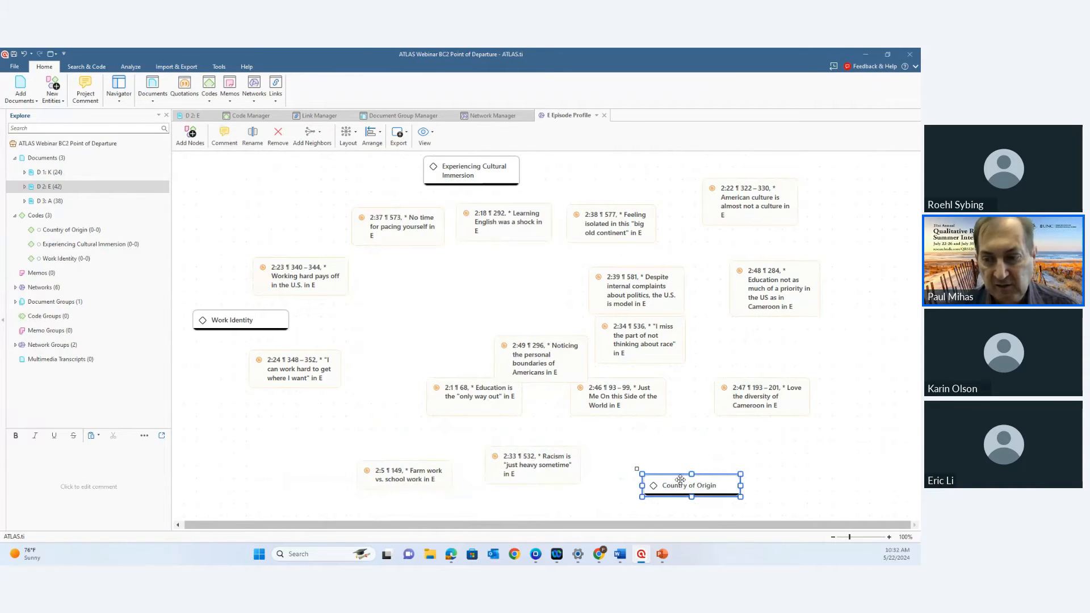
drag(681, 479, 788, 487)
drag(316, 287, 692, 494)
drag(246, 319, 739, 444)
- Place the Country of Origin code on the network's left side and stack quotations 2:5 and 2:1 beneath it
drag(232, 414, 234, 294)
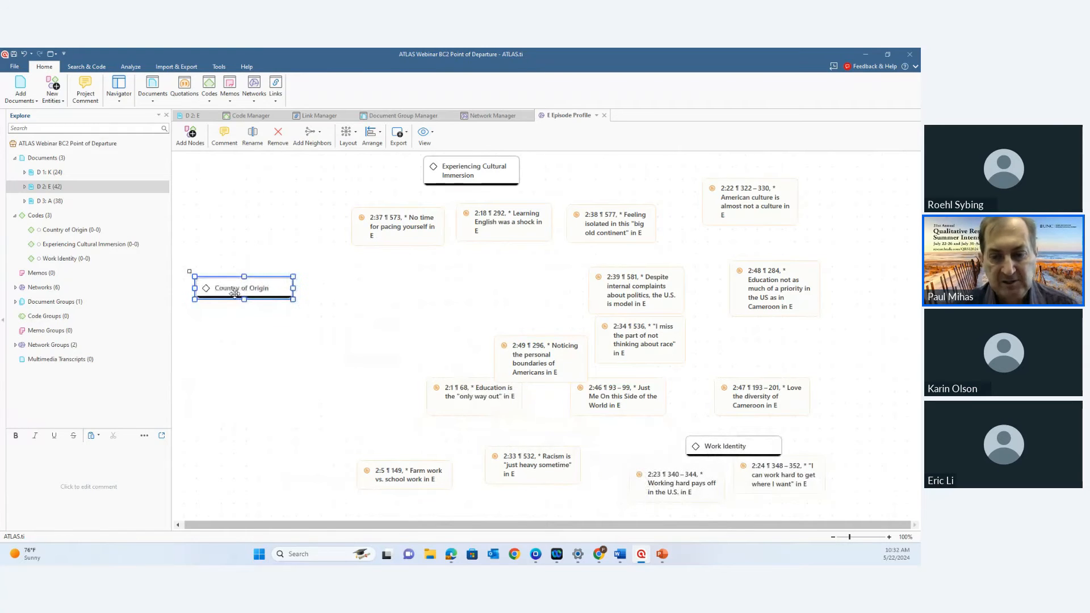
drag(401, 477, 247, 332)
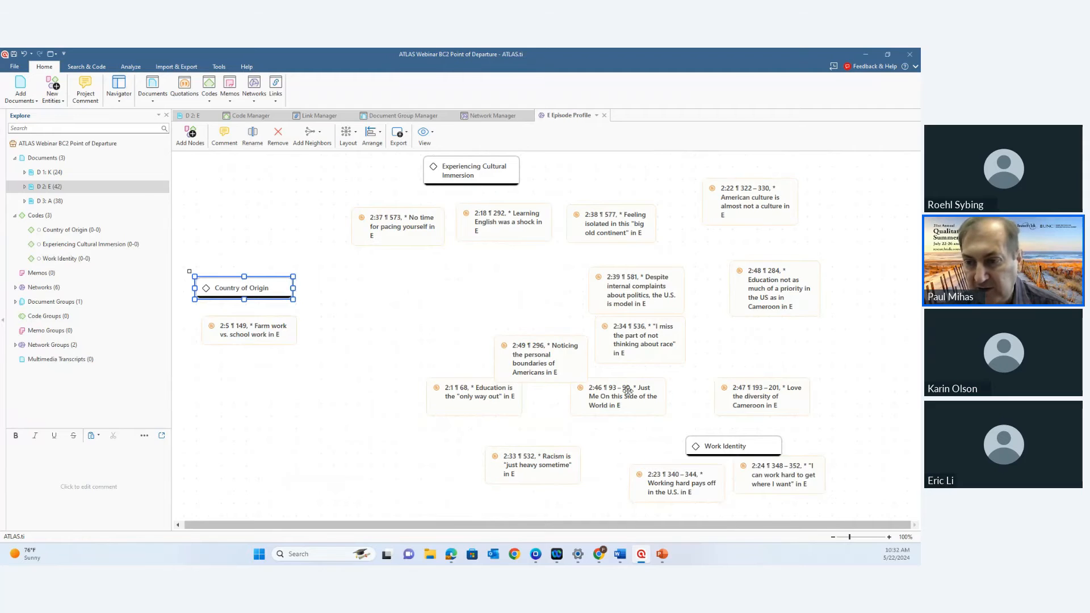
drag(491, 396, 266, 366)
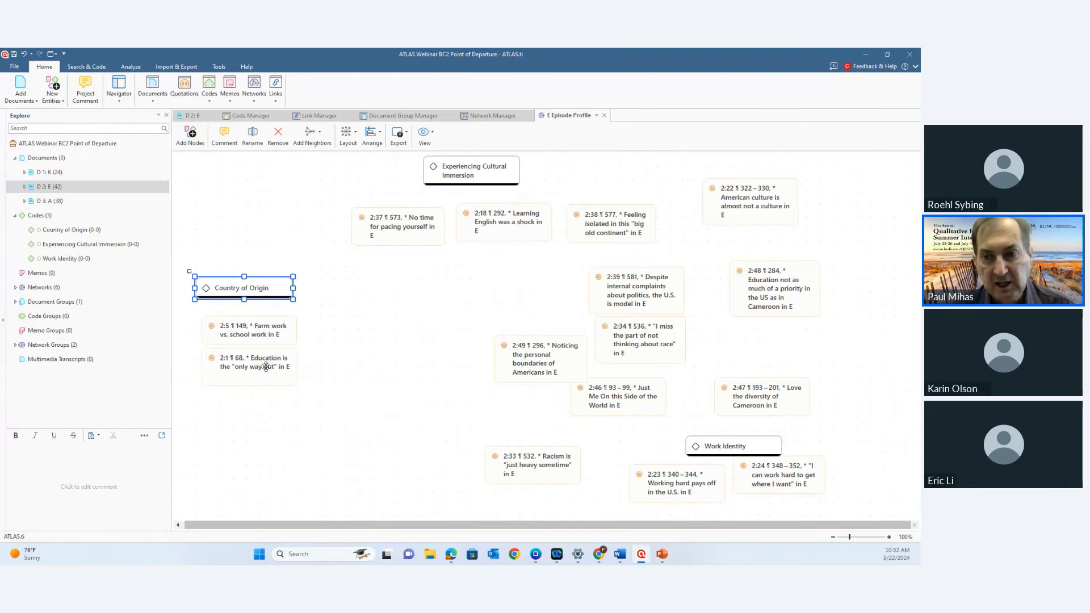
- Regroup the Work Identity code at the network's lower centre with quotations 2:23 and 2:24 beneath it, moving 2:33 below 2:47
drag(707, 447, 391, 407)
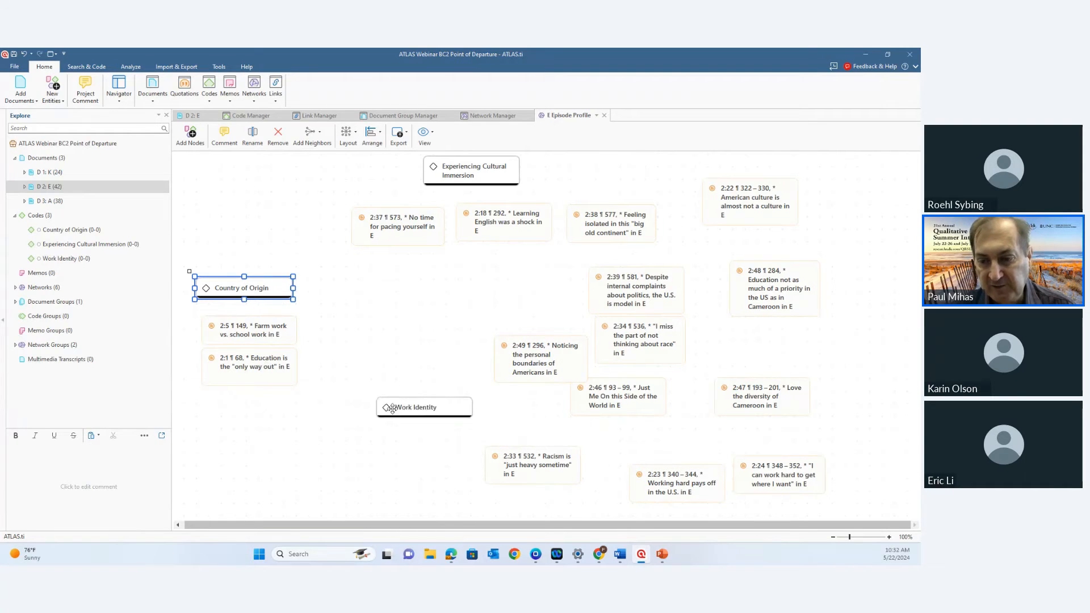
drag(547, 481, 774, 449)
drag(690, 482, 331, 480)
drag(799, 476, 519, 475)
drag(424, 402, 519, 427)
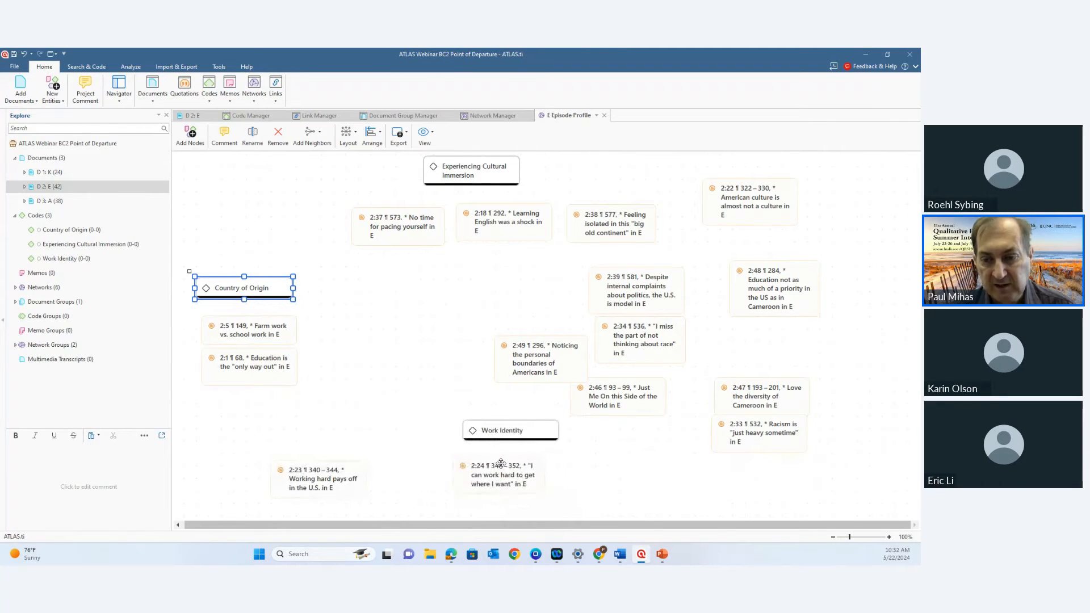
drag(500, 463, 614, 483)
drag(332, 466, 437, 483)
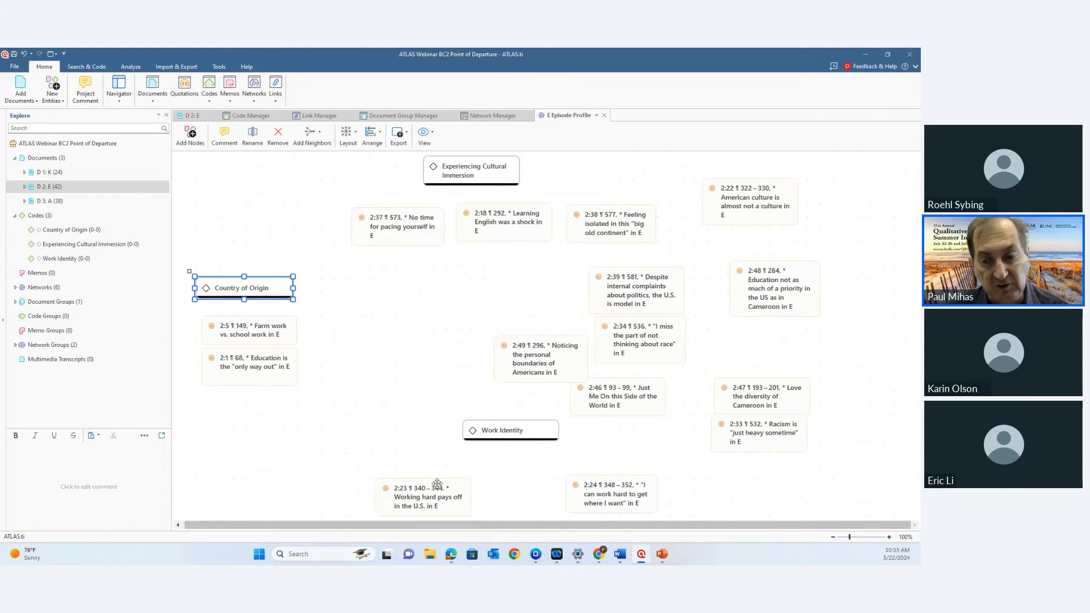
drag(437, 483, 438, 462)
drag(603, 505, 558, 477)
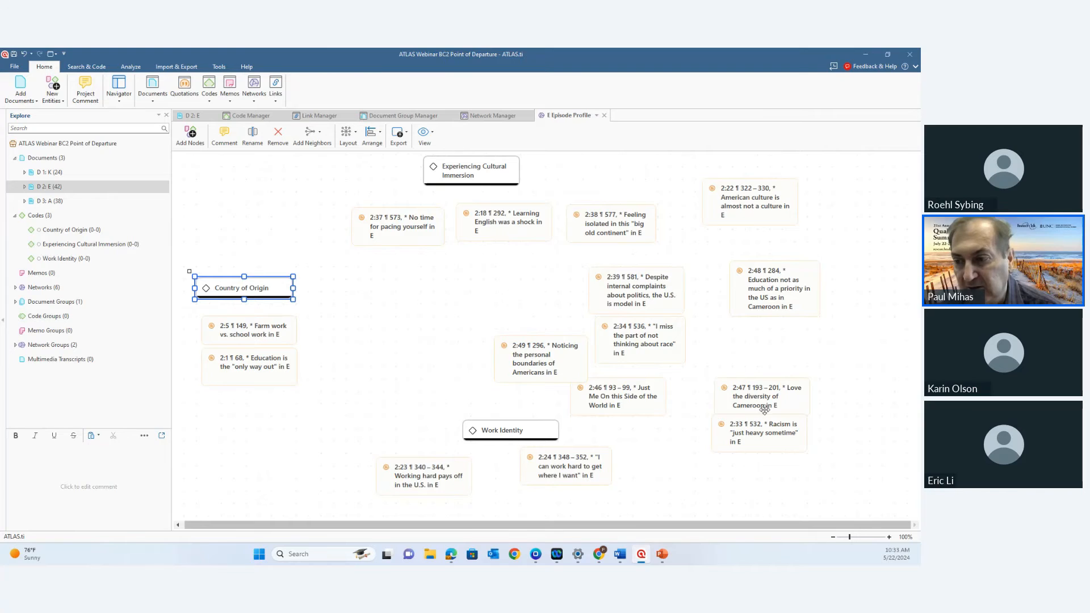
- Move quotation 2:22 down above 2:47, and quotation 2:48 to just below 2:37
drag(752, 204, 754, 339)
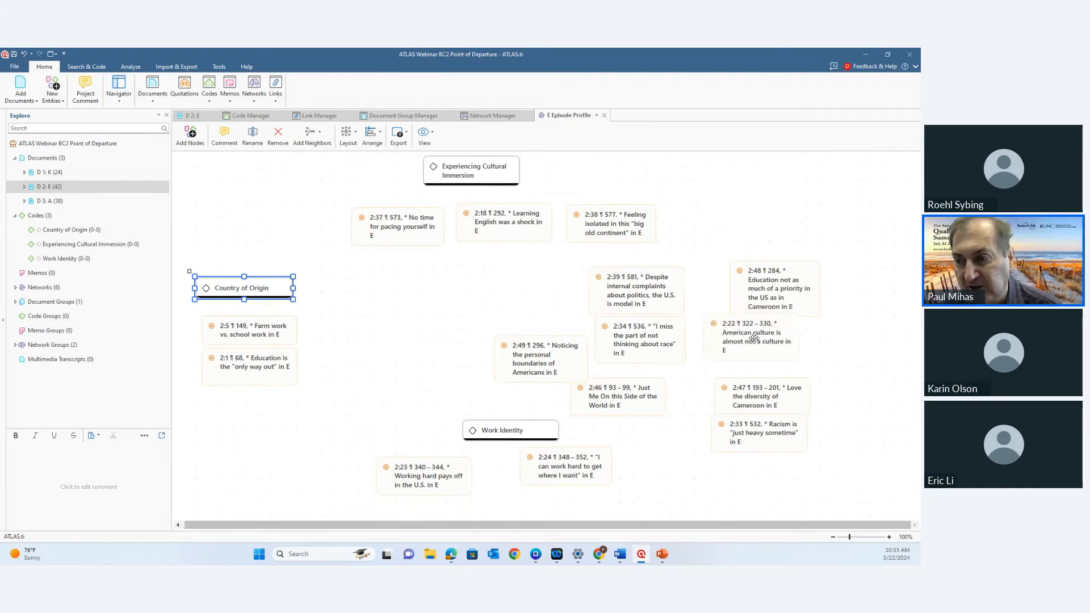
drag(778, 285, 425, 280)
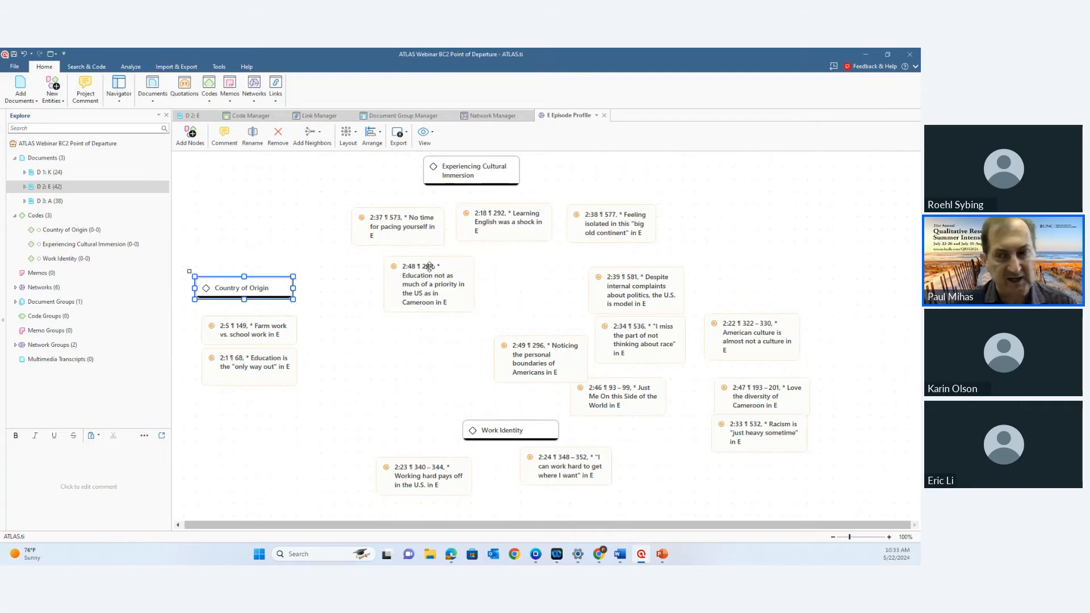
- Create the code "Growing Awareness of World I Inhabit" in the network
click(56, 99)
click(88, 124)
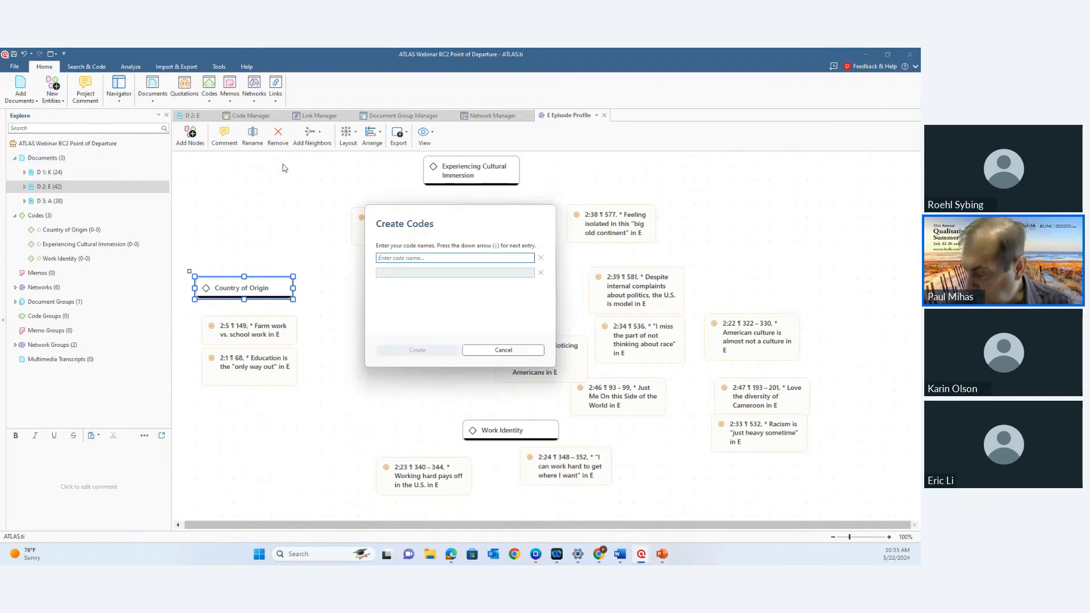
text(Grow)
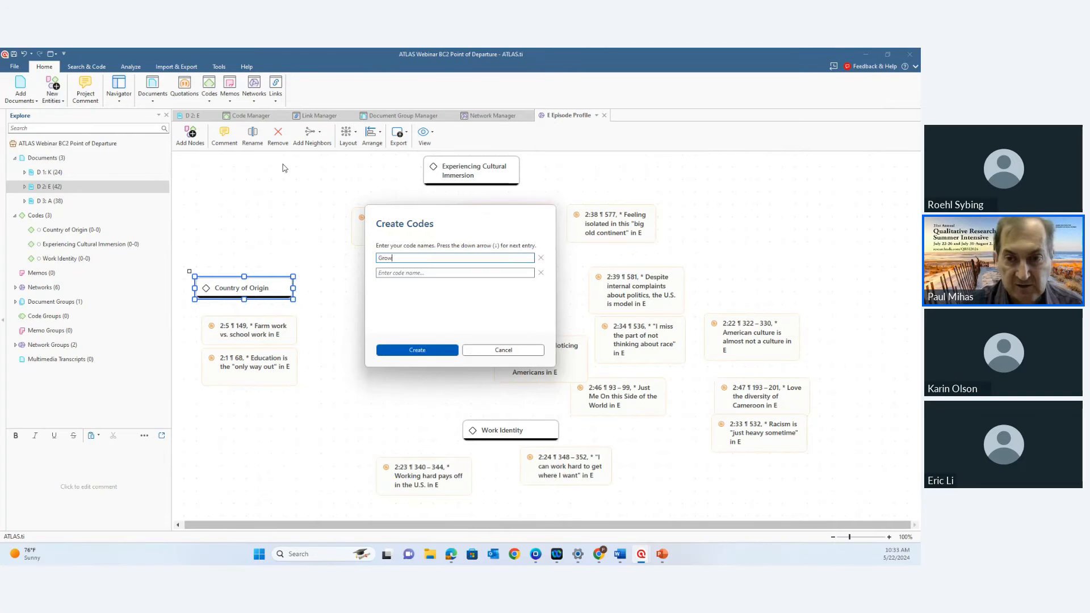
text(ing A)
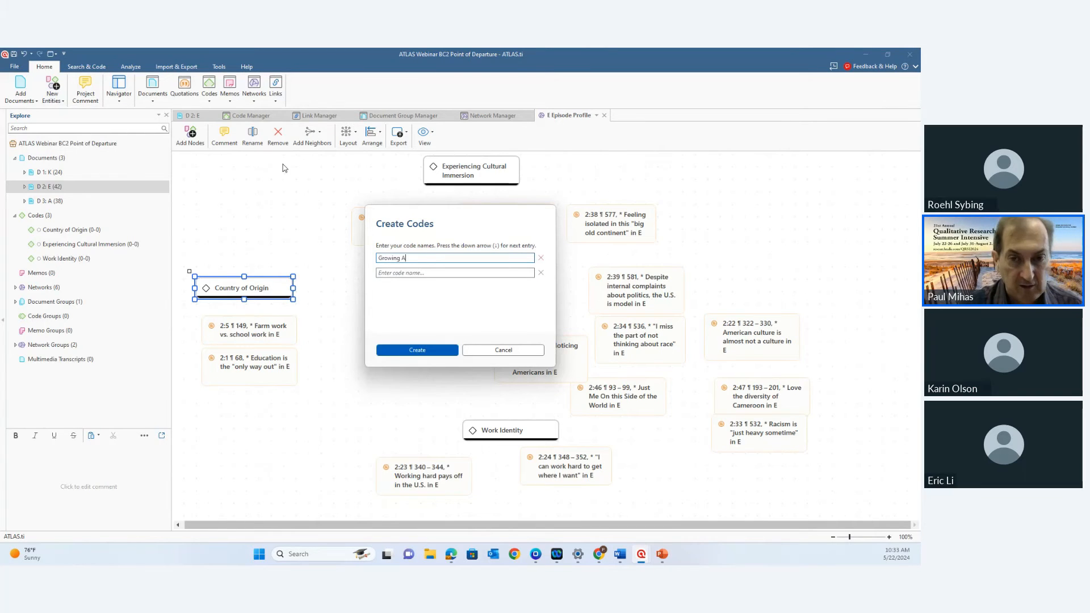
text(warene)
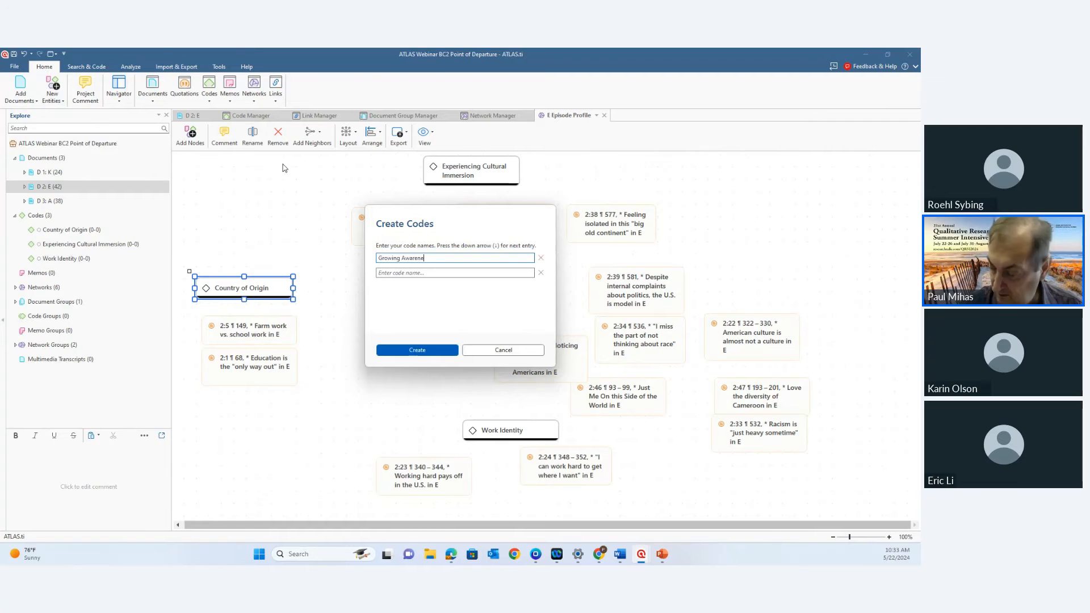
text(ss of W)
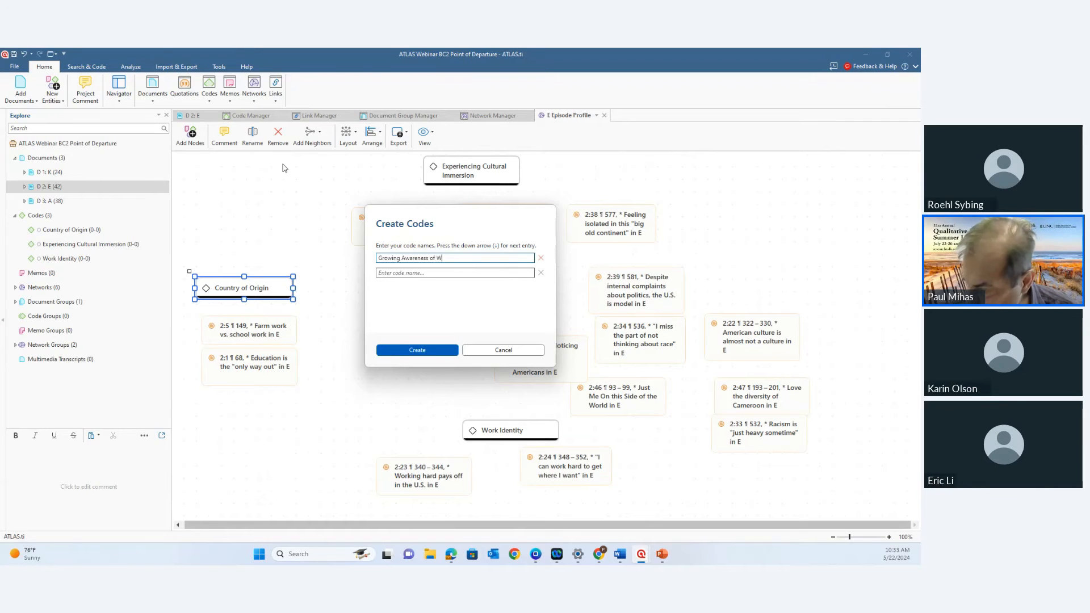
text(orld I I)
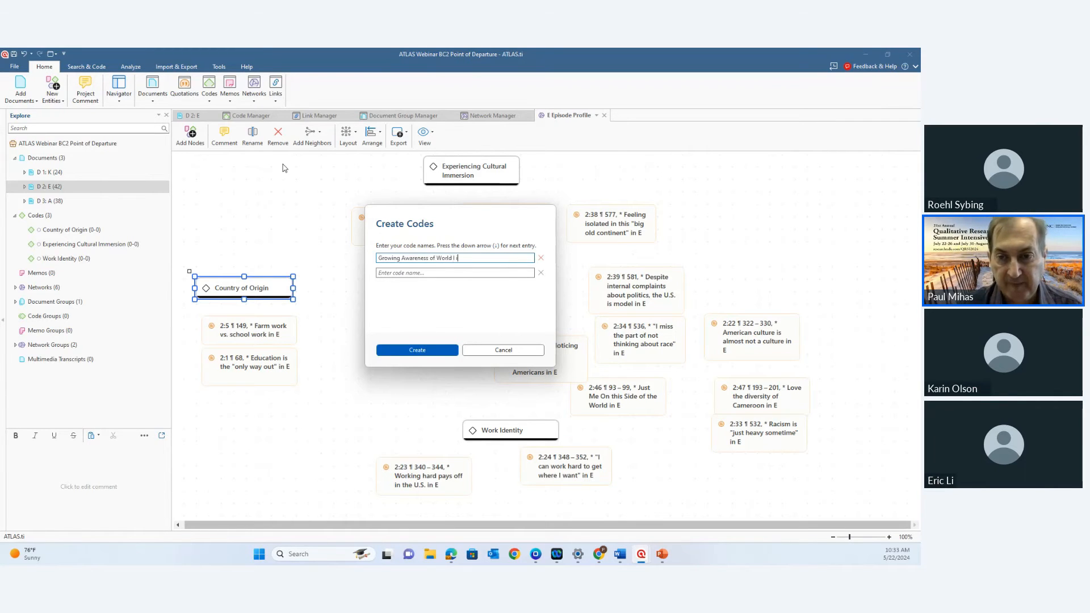
text(nhabit)
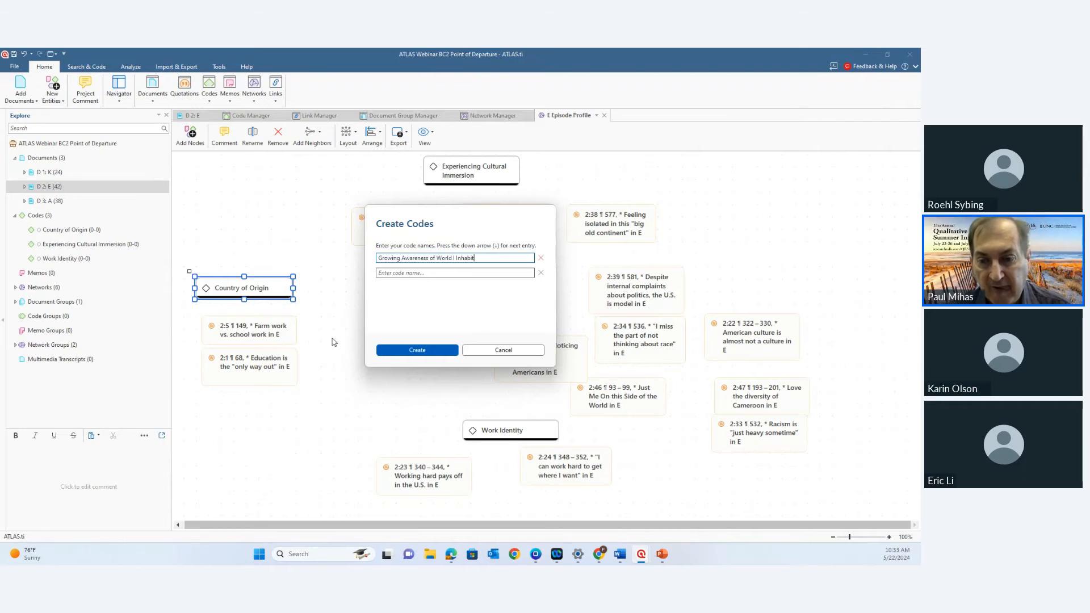
click(387, 353)
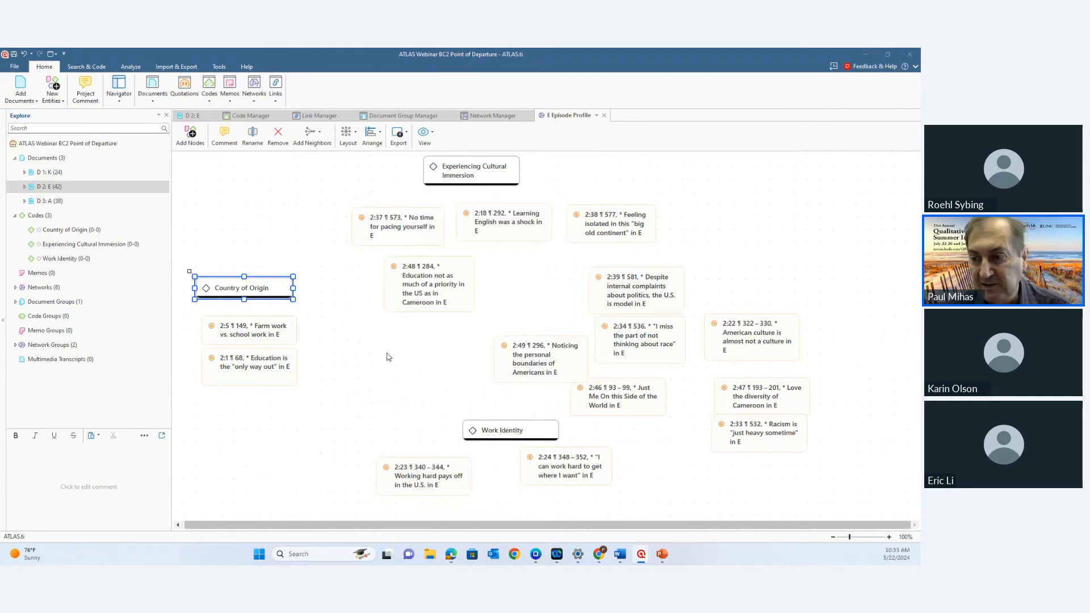
- Place the Growing Awareness of World I Inhabit code at the network's upper right, with quotations 2:22 and 2:47 to its left
click(829, 256)
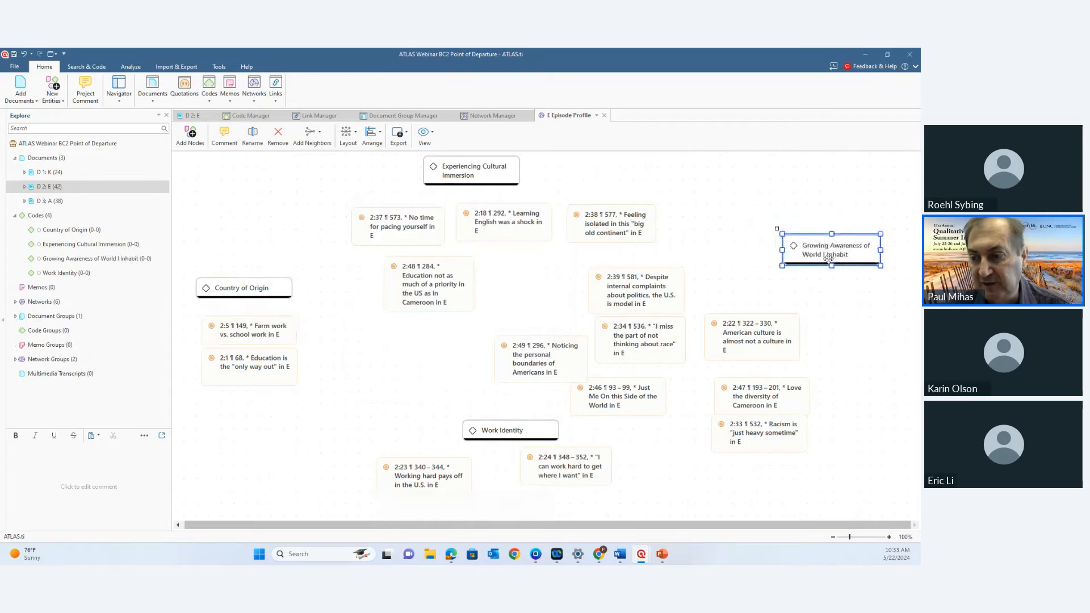
drag(762, 326, 741, 222)
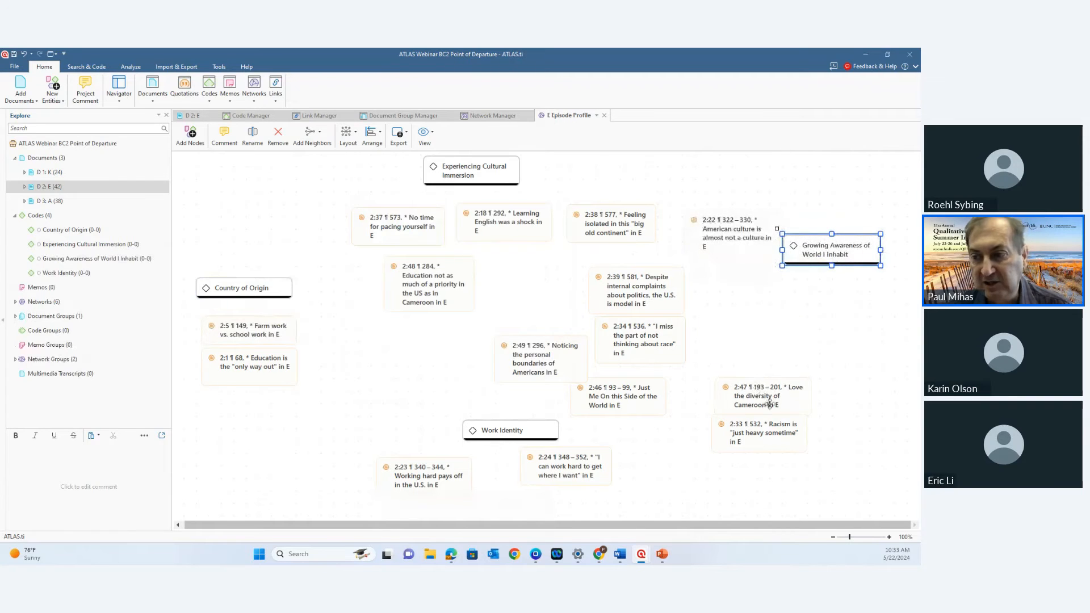
drag(770, 404, 746, 319)
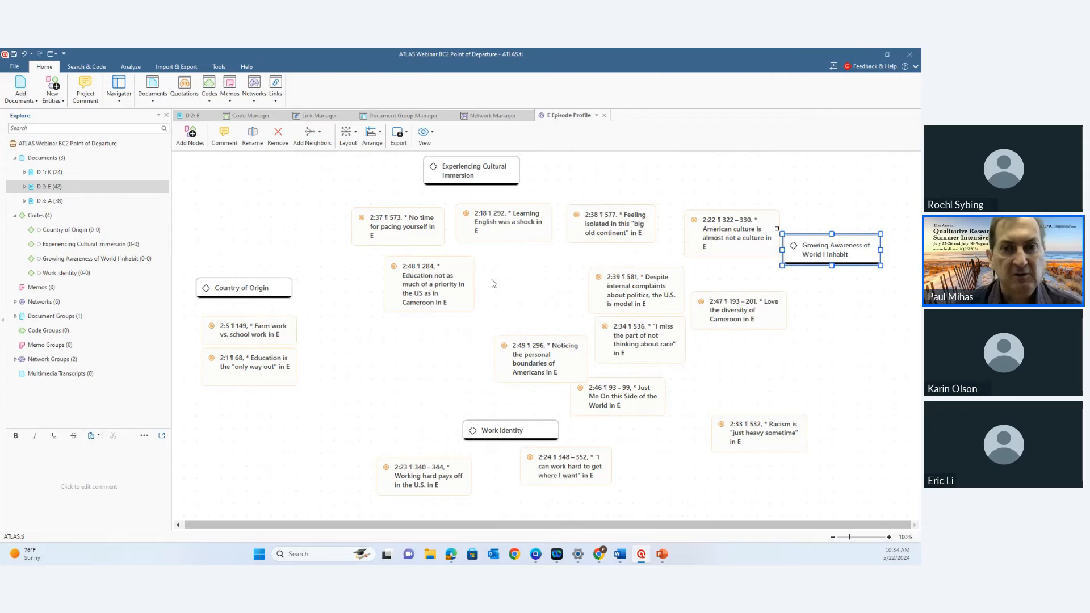
- Open the Quotation Manager and narrow its code list to give the quotation list more width
click(184, 90)
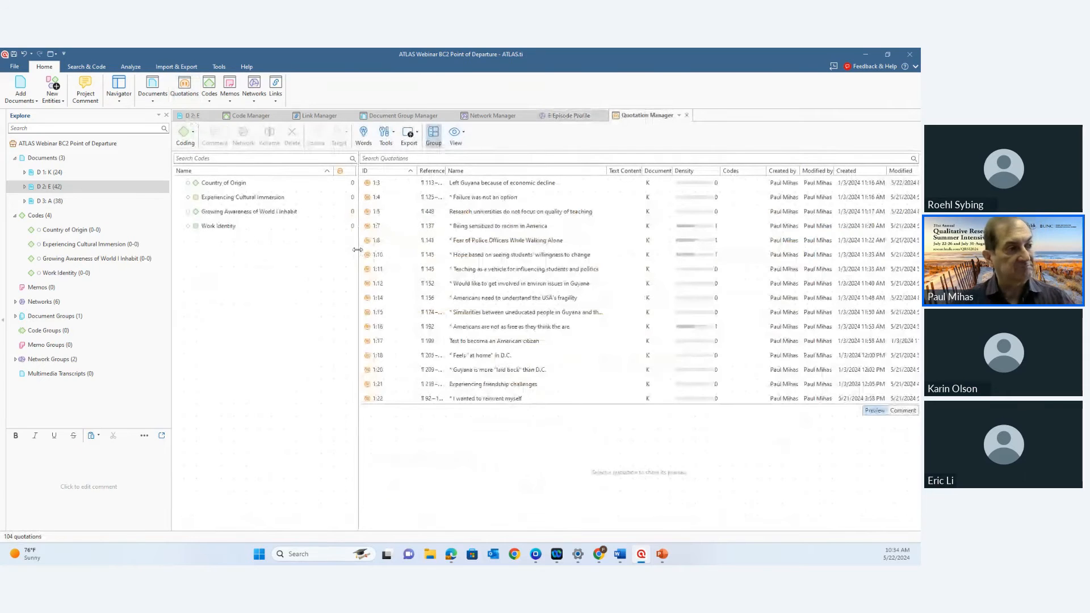
drag(357, 250, 319, 255)
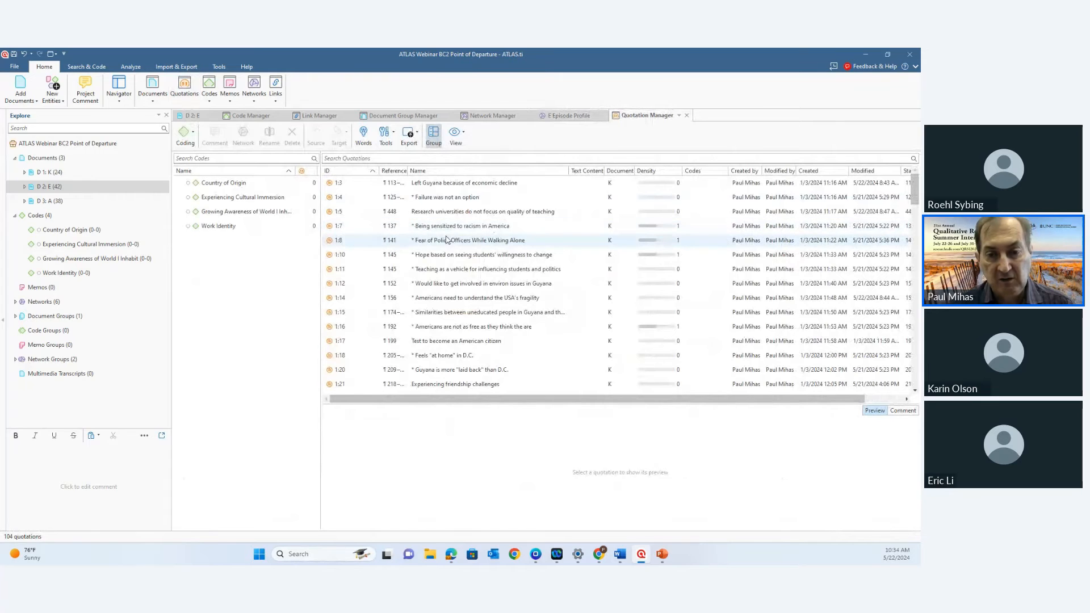
- Code quotation 2:5 "Farm work vs. school work" with both Country of Origin and Work Identity
scroll(448, 240, down, 1)
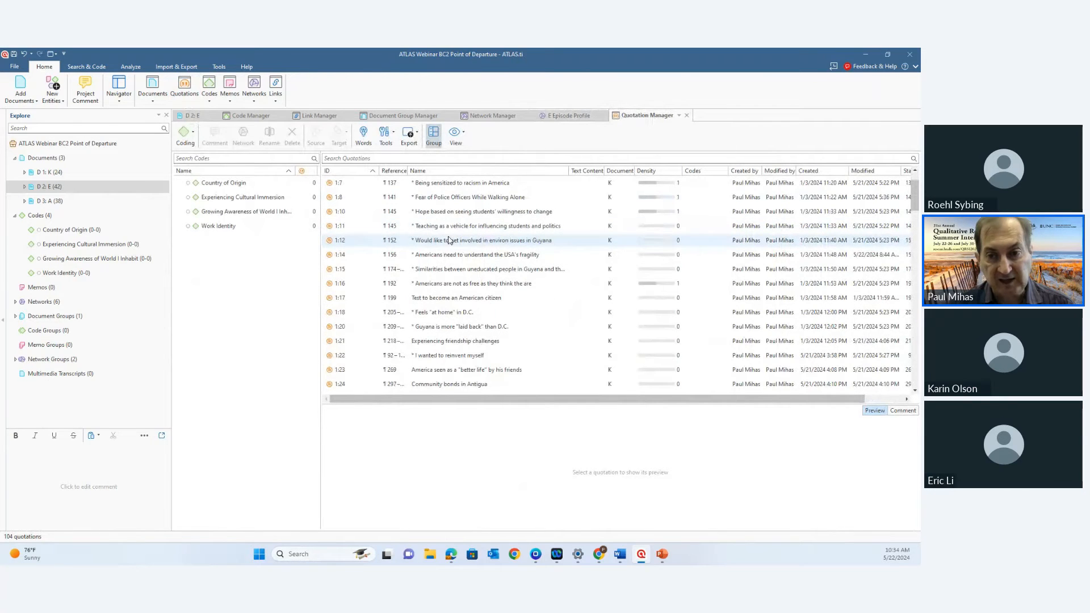
scroll(448, 240, down, 7)
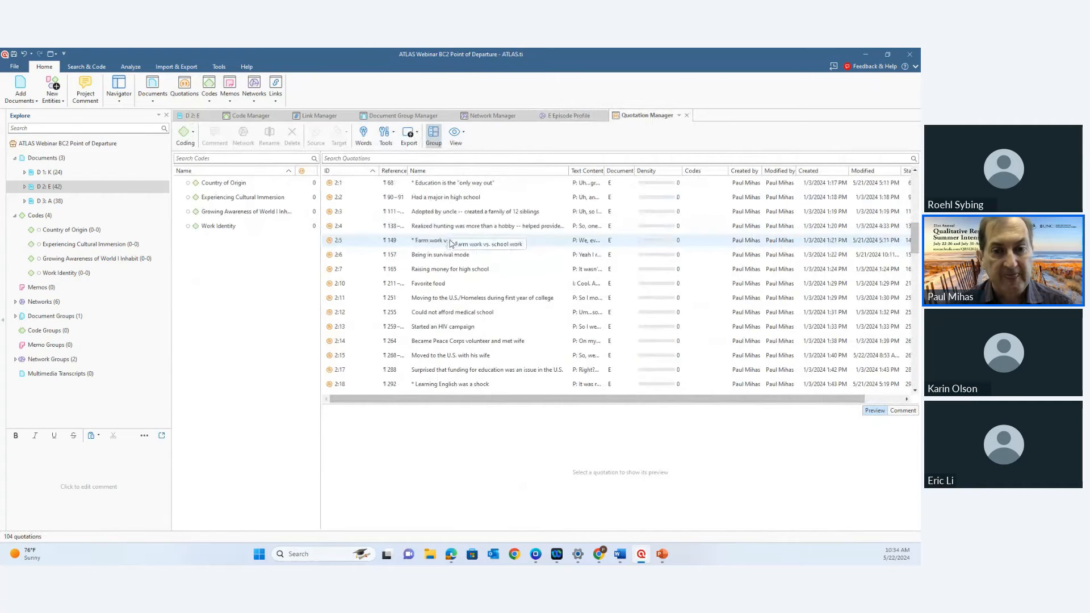
click(451, 243)
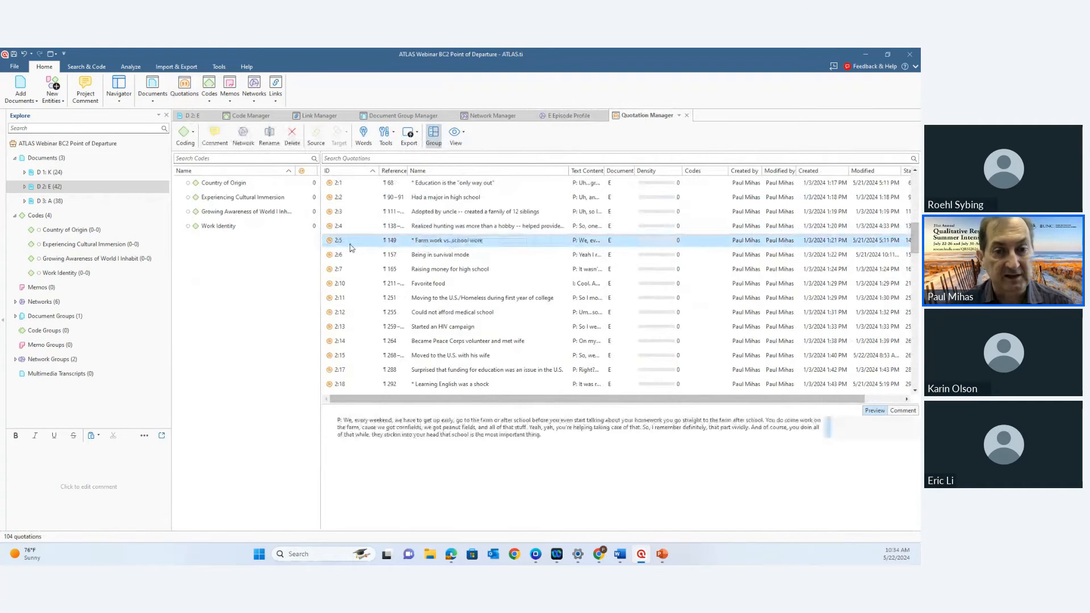
drag(350, 247, 230, 183)
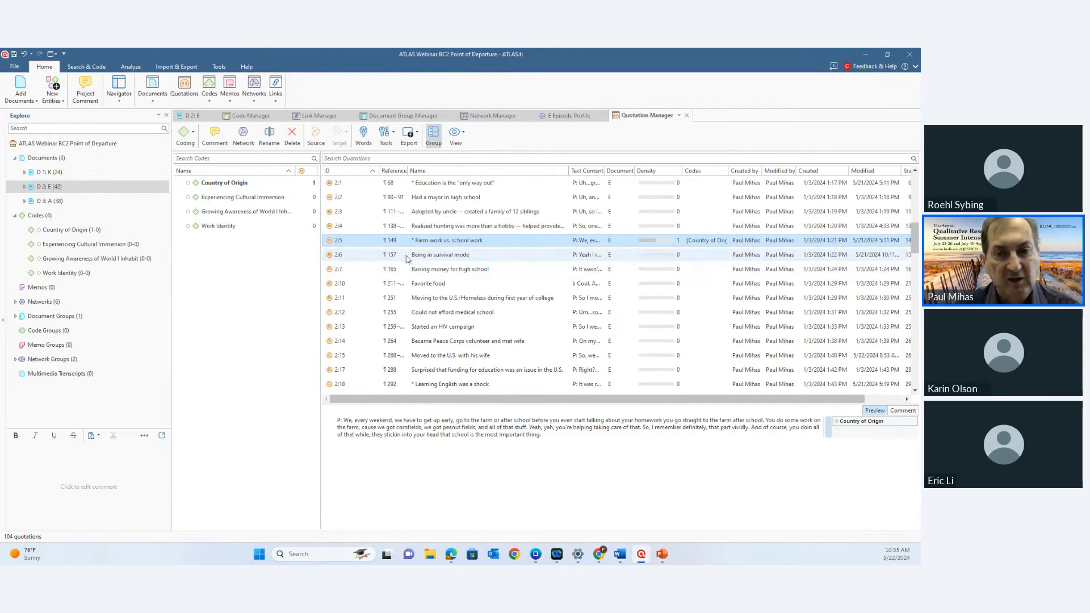
drag(367, 248, 239, 228)
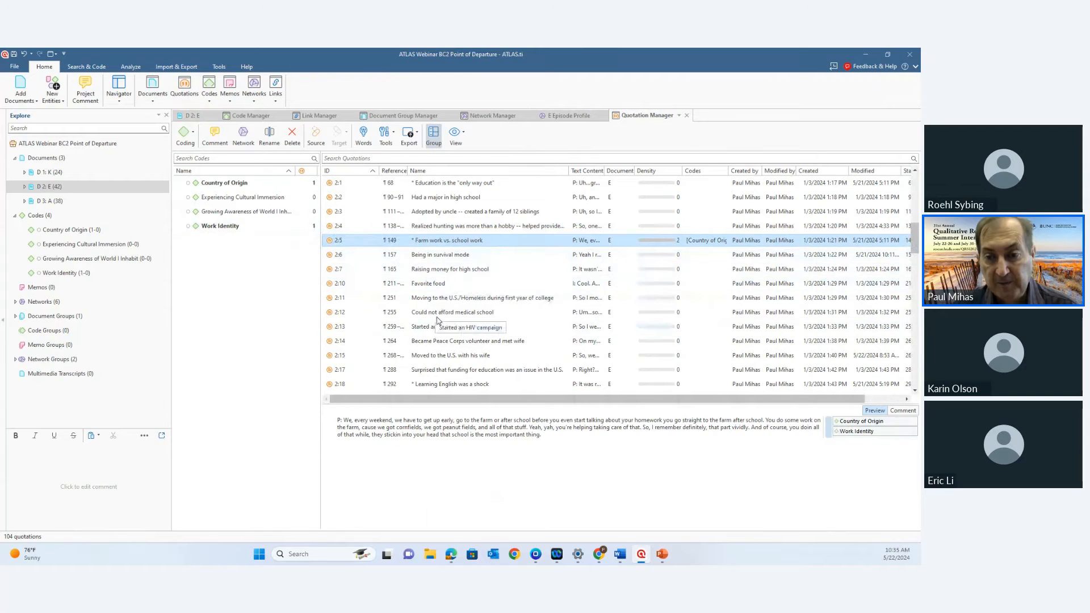
- Code quotation 2:10 "Favorite food" with Country of Origin and quotation 2:18 "Learning English was a shock" with Experiencing Cultural Immersion
click(413, 284)
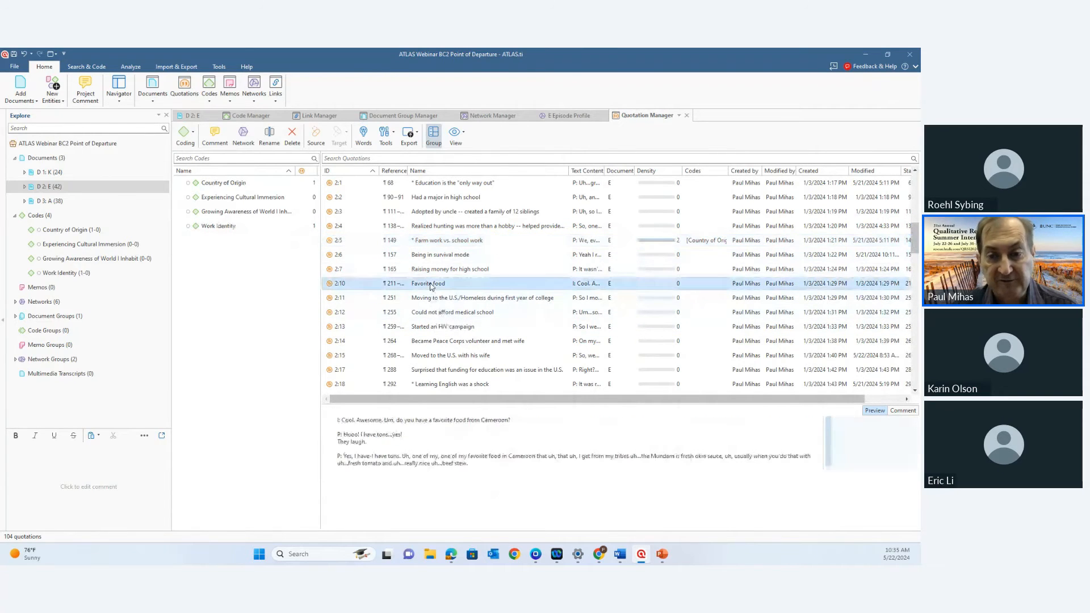
drag(356, 286, 227, 183)
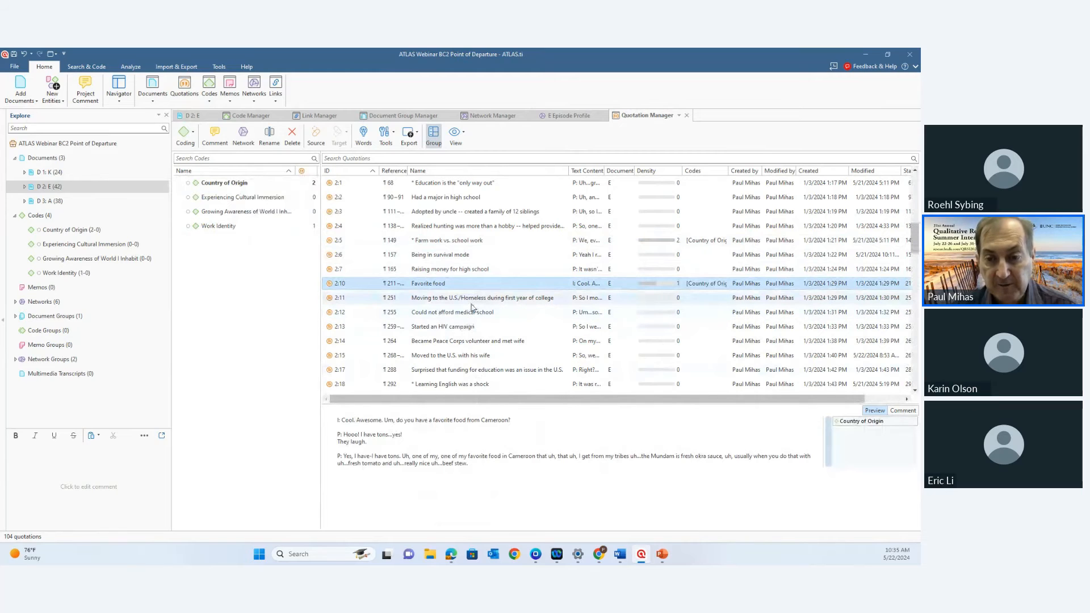
scroll(471, 308, down, 1)
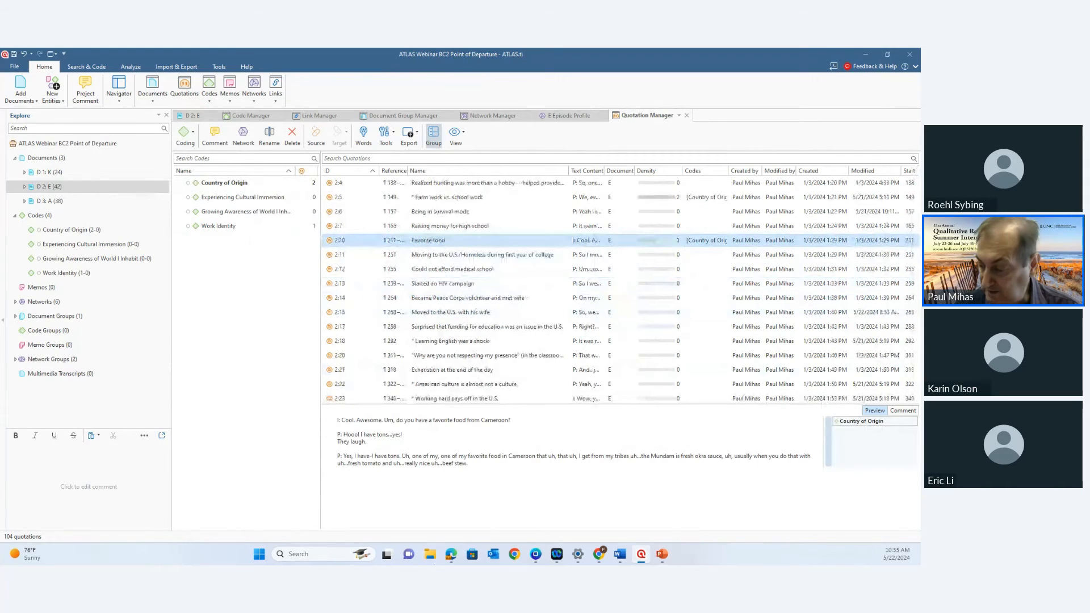
drag(339, 340, 248, 199)
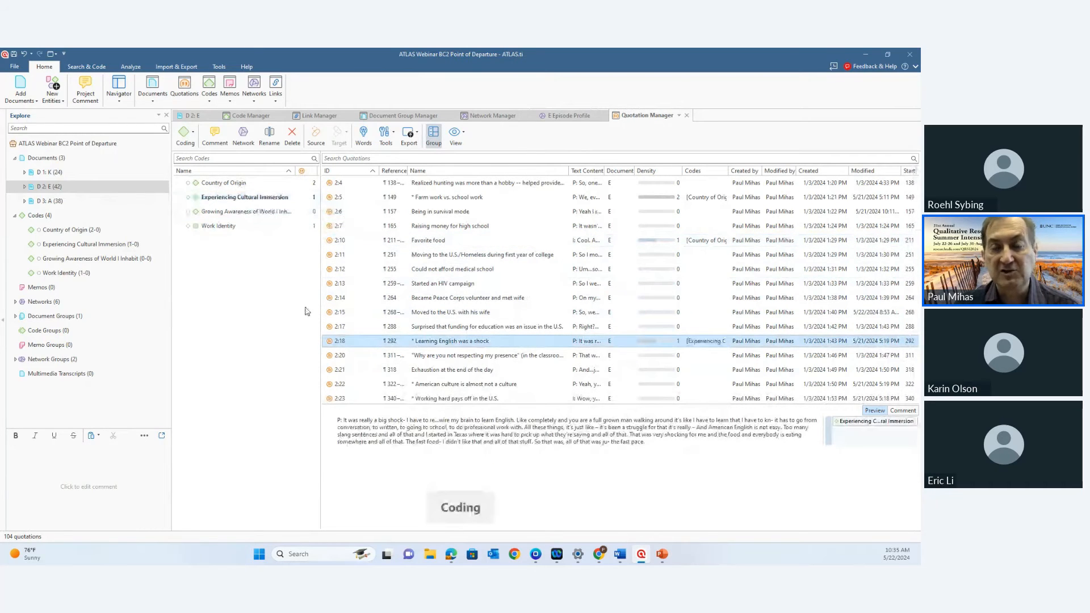
- In the E Episode Profile network, raise the Growing Awareness code slightly and move quotation 2:47 below the Country of Origin quotations
click(554, 117)
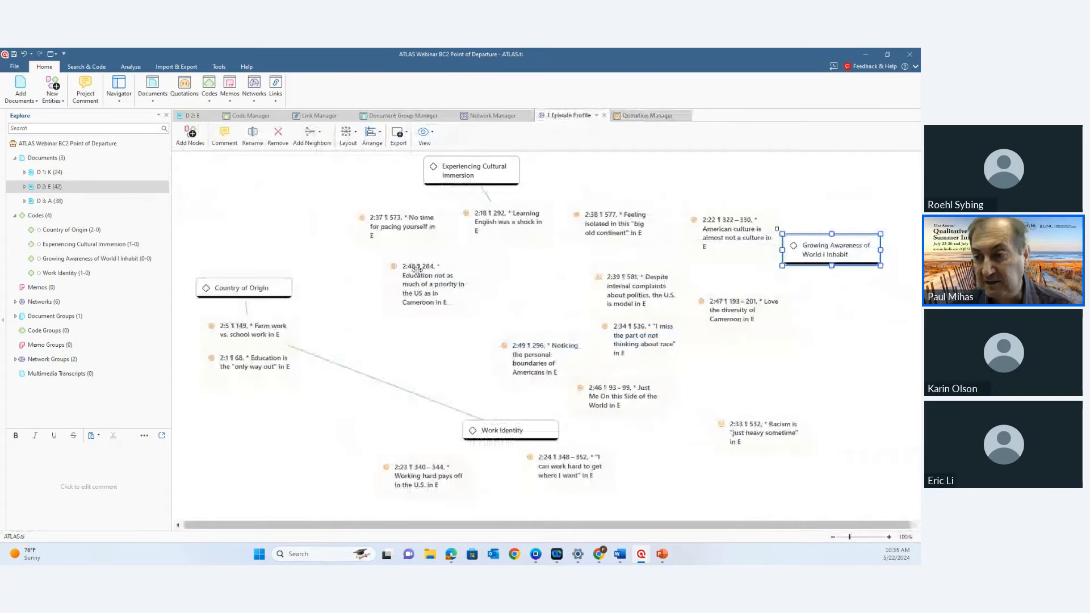
drag(856, 245, 862, 223)
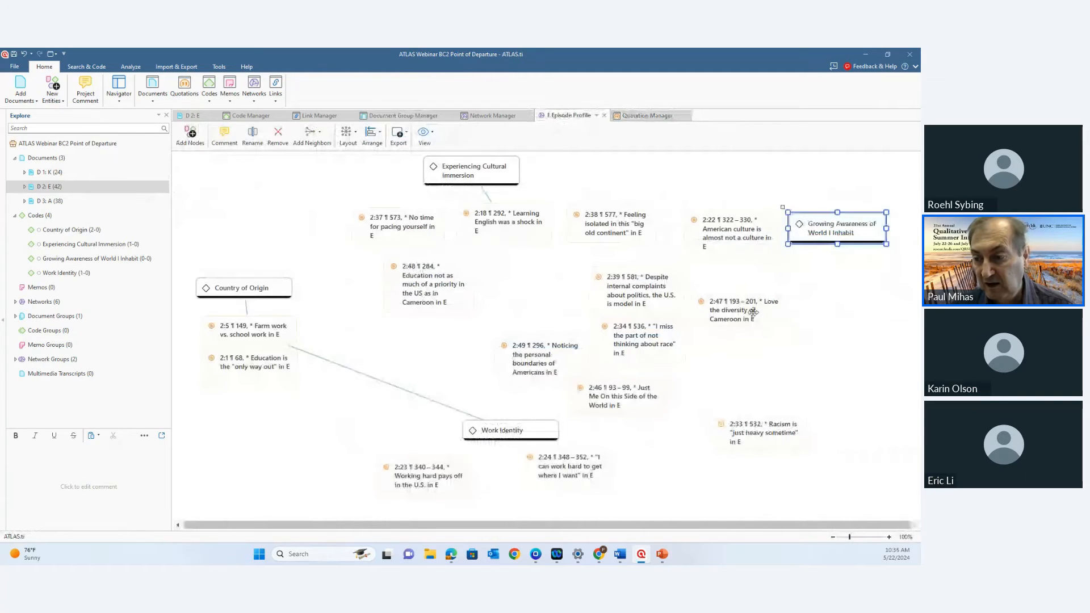
drag(753, 311, 290, 434)
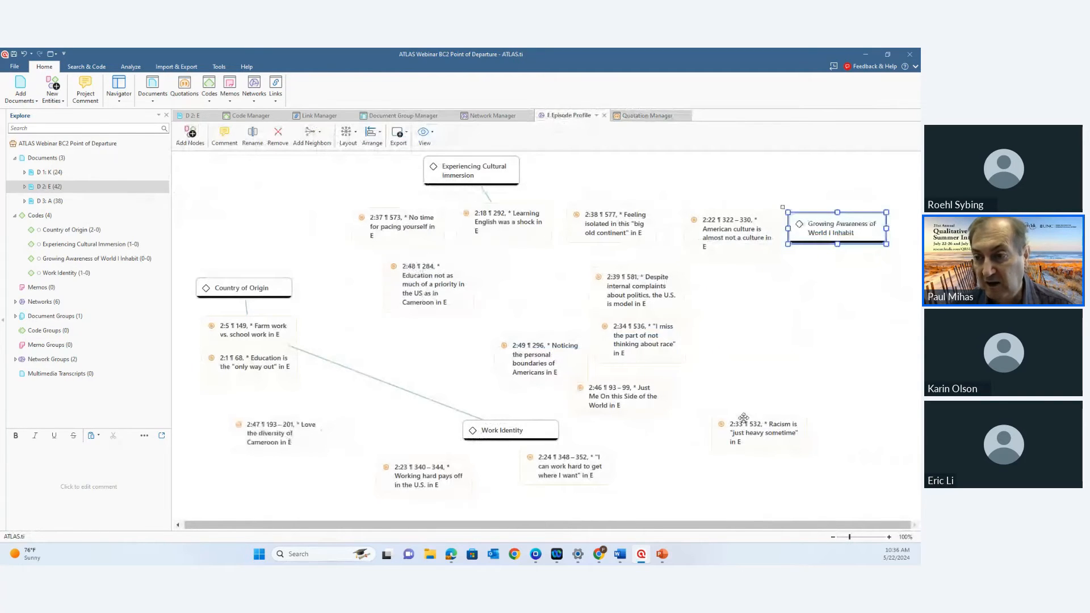
- Stack quotations 2:33 and 2:34 beneath 2:22, shift 2:39 away from them, and move the Growing Awareness code slightly outward
drag(744, 418, 727, 305)
drag(636, 284, 609, 282)
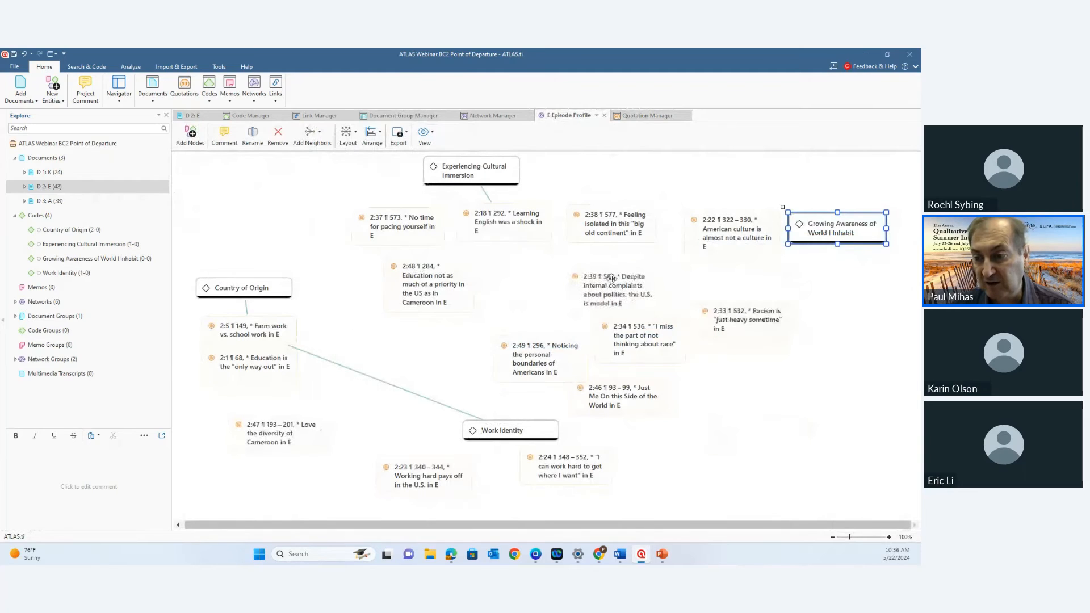
drag(641, 344, 752, 392)
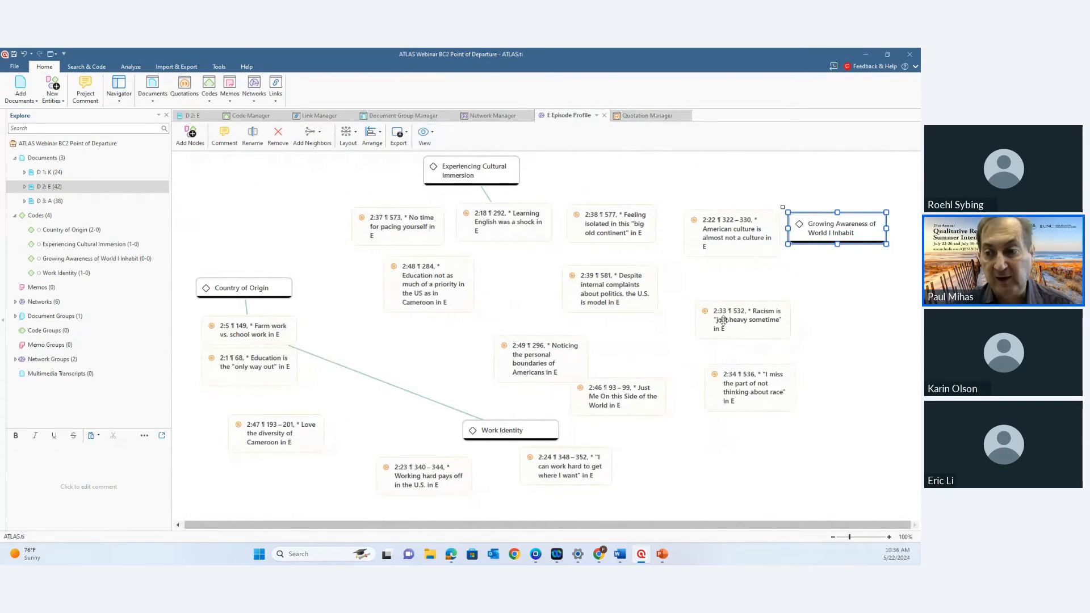
drag(723, 320, 721, 304)
drag(743, 404, 726, 375)
drag(806, 237, 818, 232)
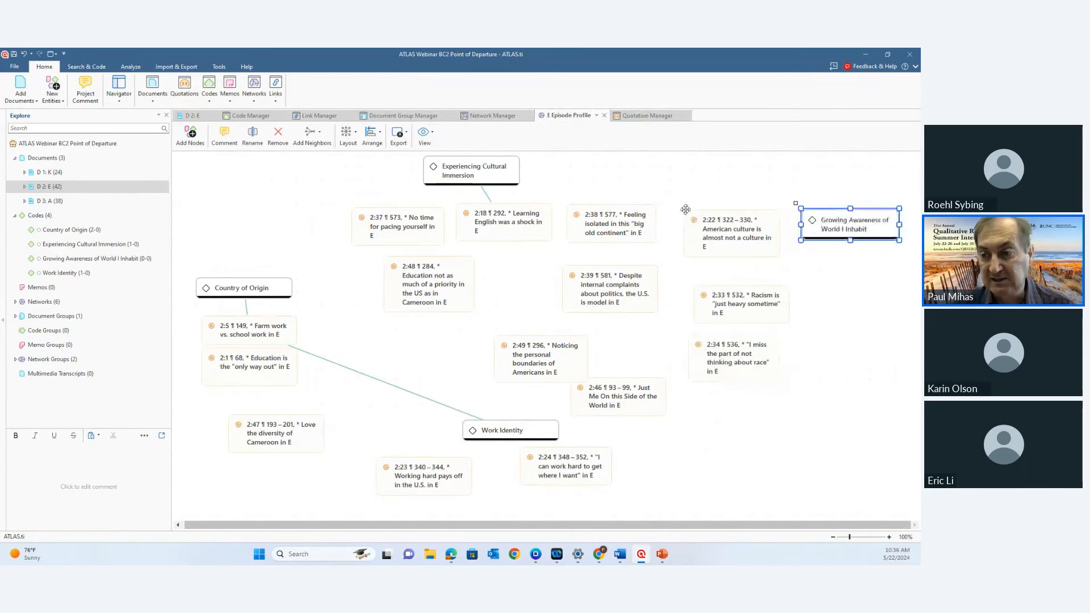
- Link quotations 2:22, 2:33 and 2:34 together to the Growing Awareness of World I Inhabit code
drag(677, 213, 794, 414)
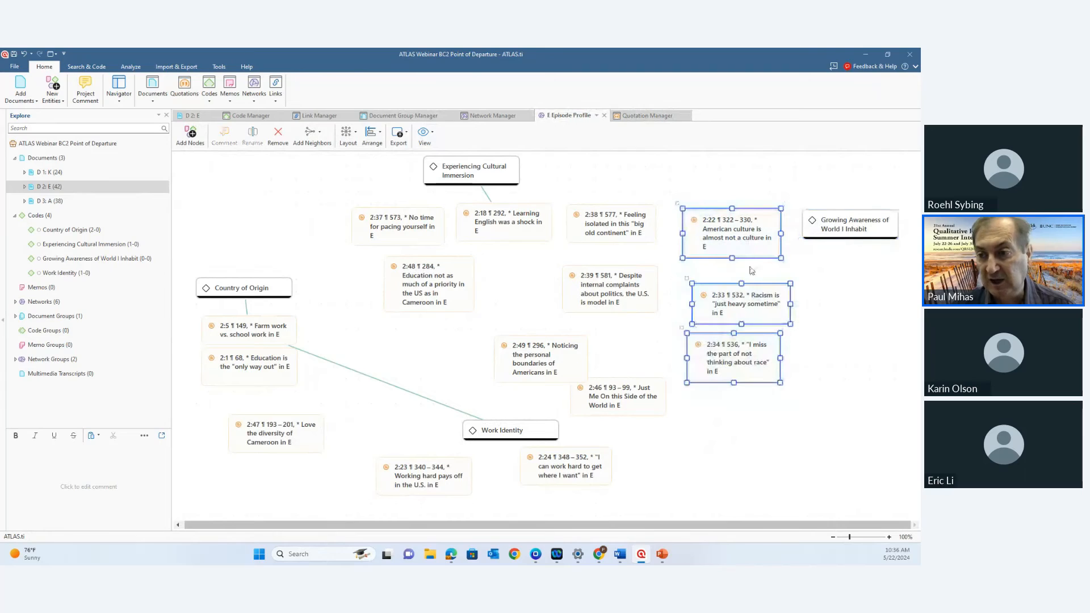
drag(679, 206, 836, 227)
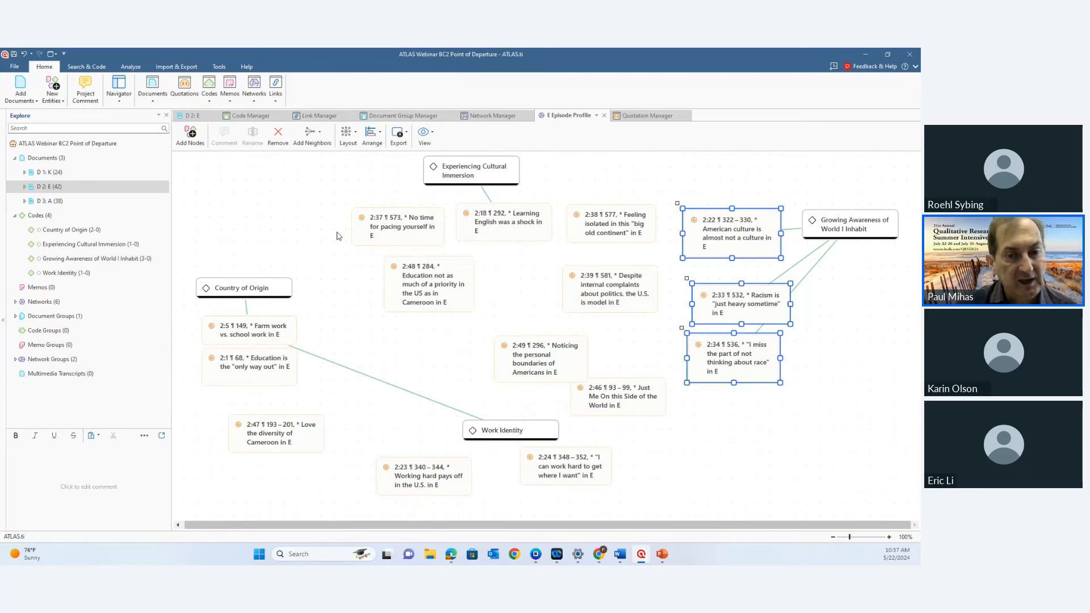
click(294, 261)
- Spread out the Country of Origin cluster by raising the code node and lowering quotation 2:1
drag(263, 289, 273, 271)
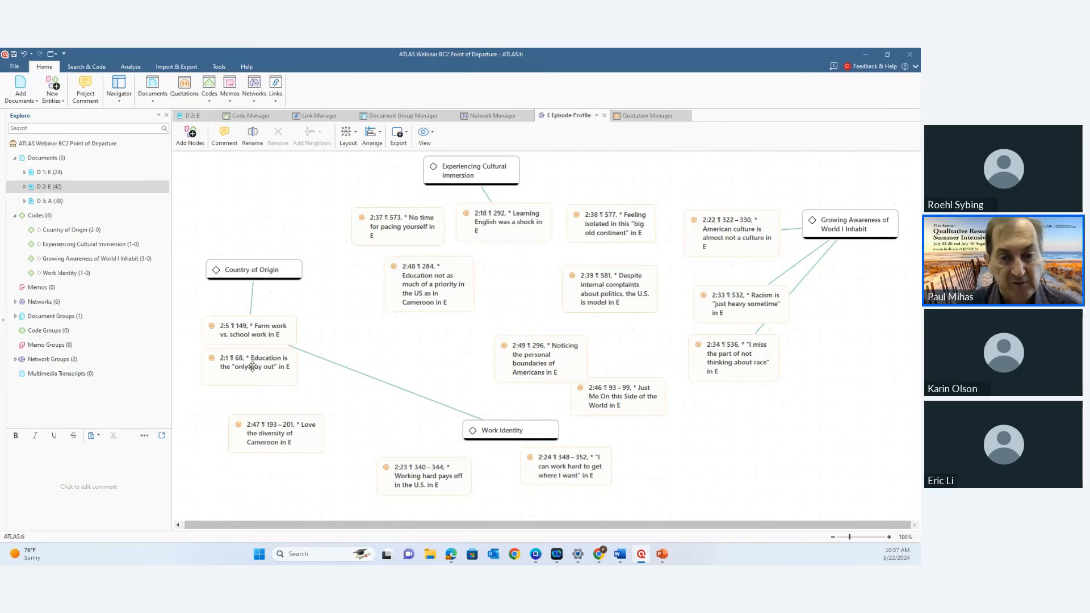
drag(253, 366, 250, 374)
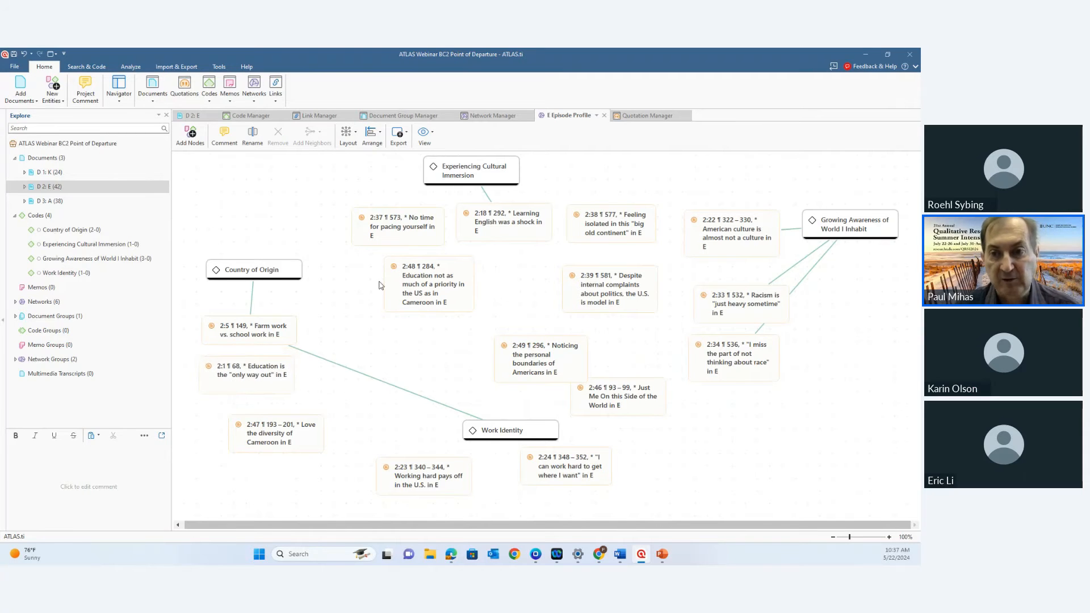
- Link quotation 2:5 "Farm work vs. school work" to quotation 2:23 "Working hard pays off" with a new symmetric relation type named "echoes"
click(425, 470)
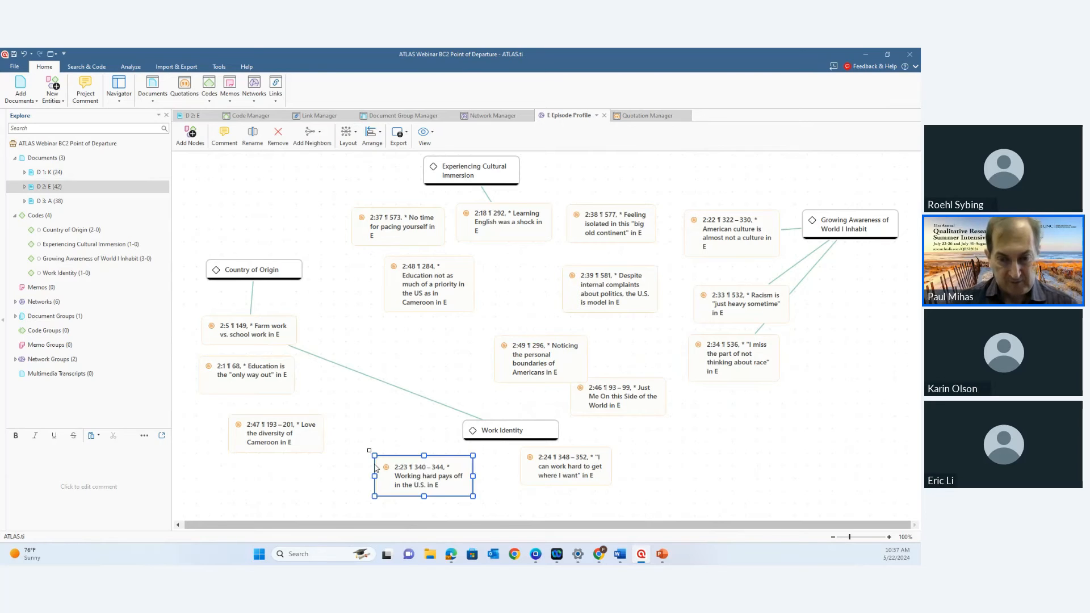
click(247, 326)
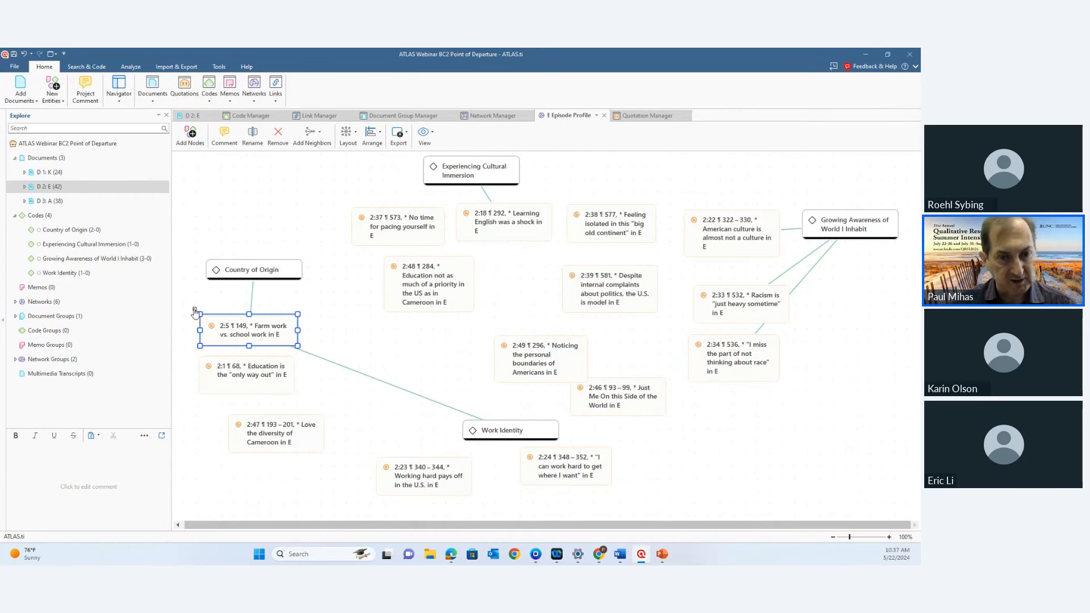
drag(195, 313, 409, 470)
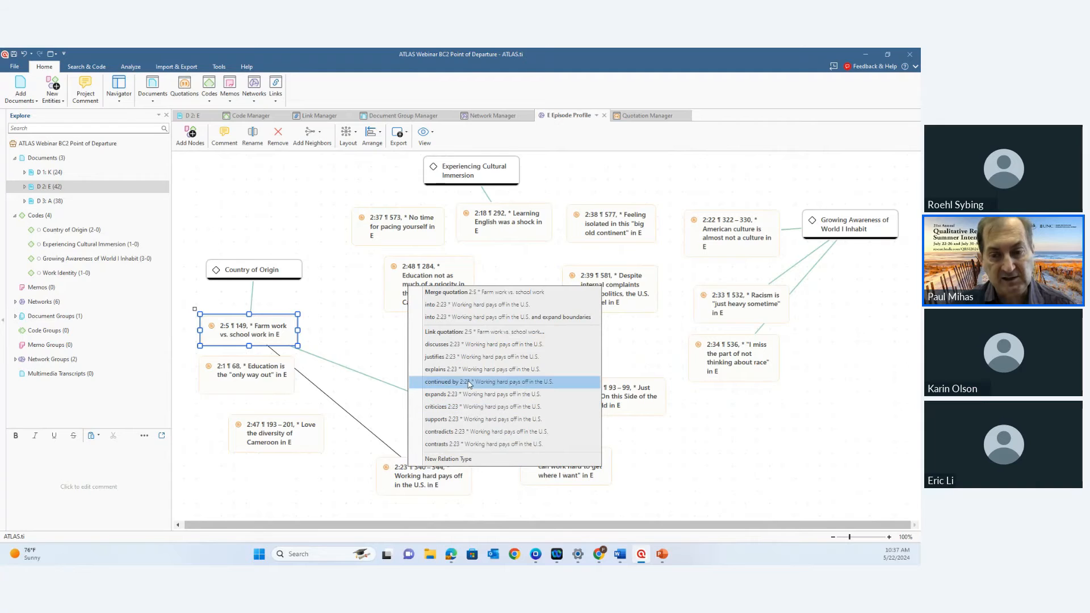
click(462, 457)
text(echoes)
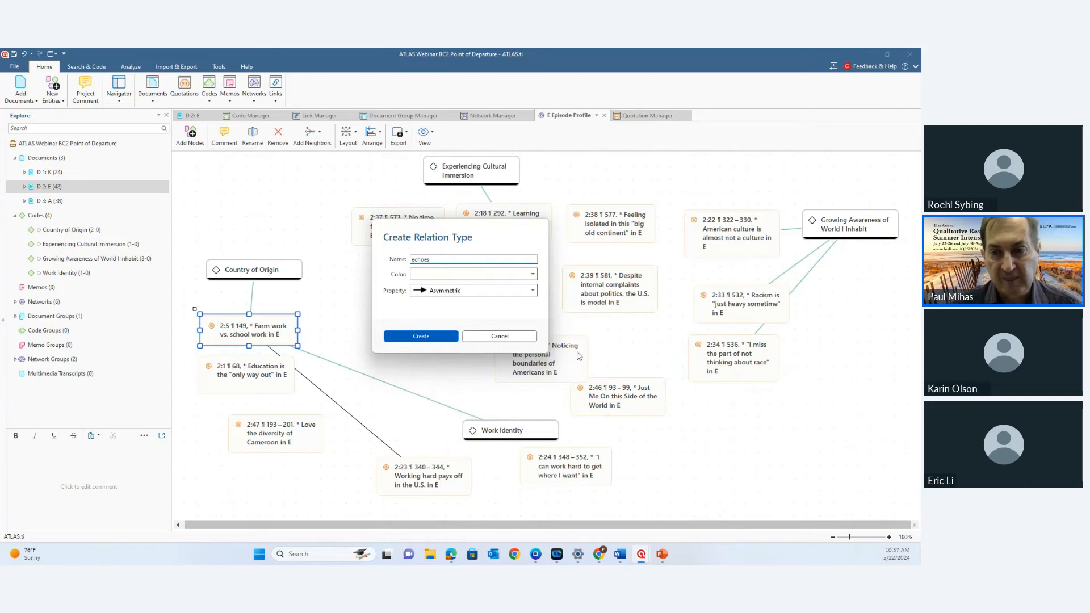
click(532, 294)
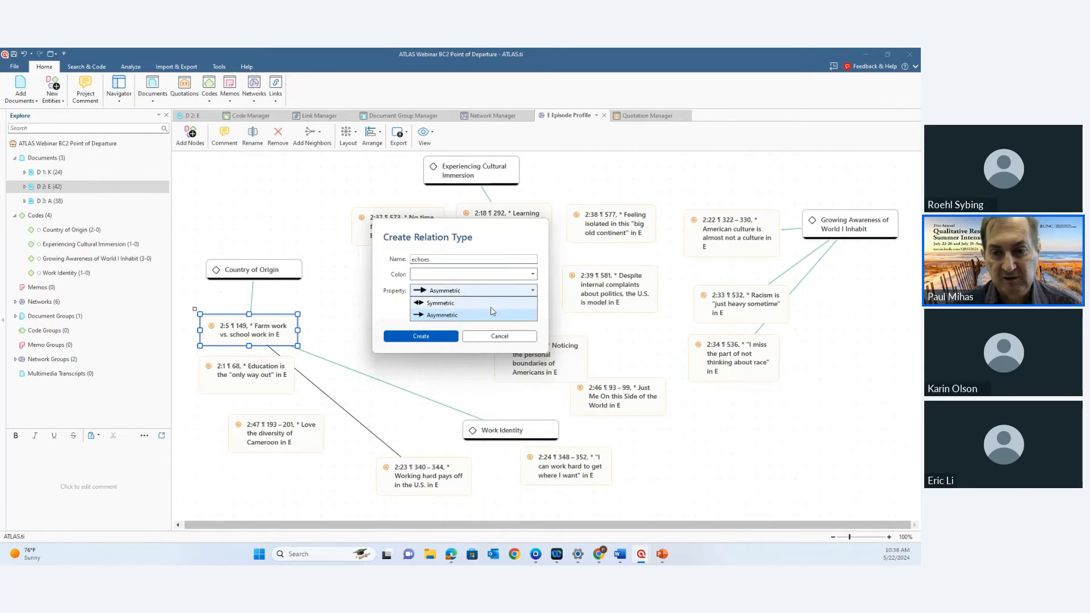
click(454, 309)
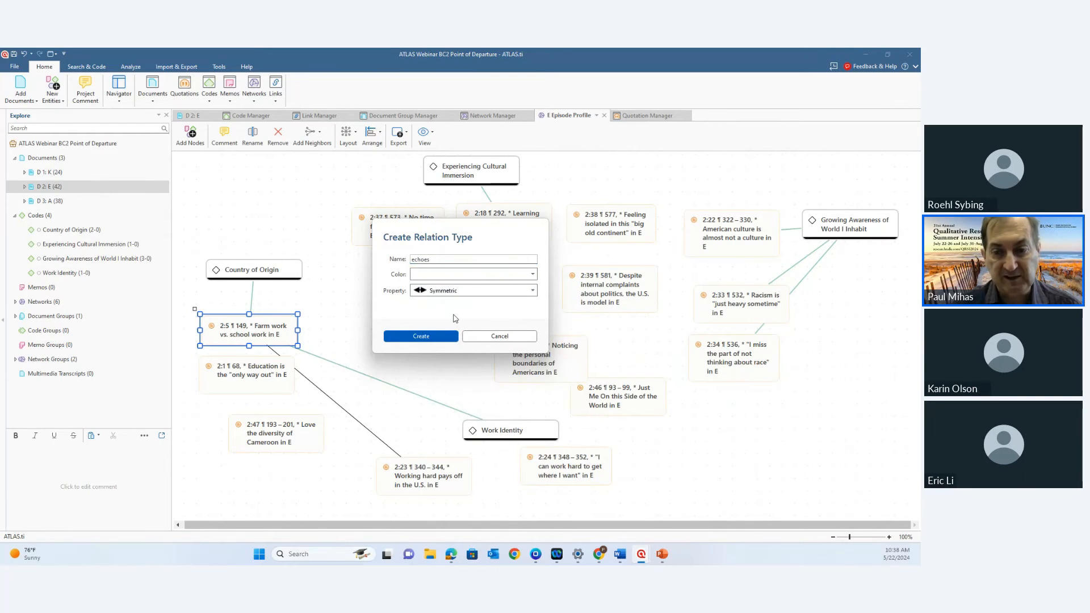
click(421, 336)
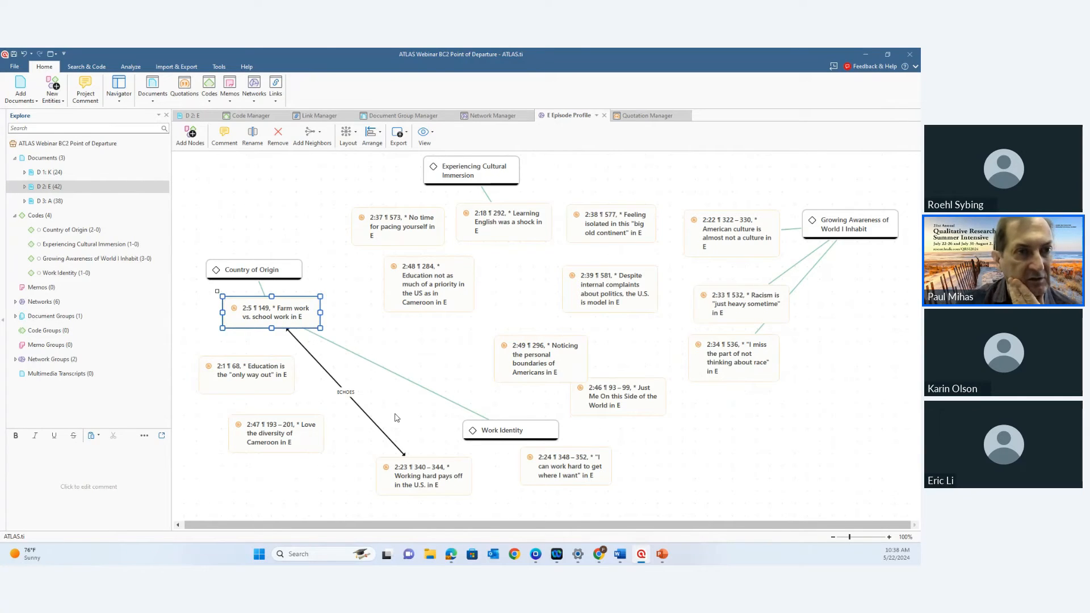
- Save the project and open the recent project ATLAS Webinar BCD
click(14, 54)
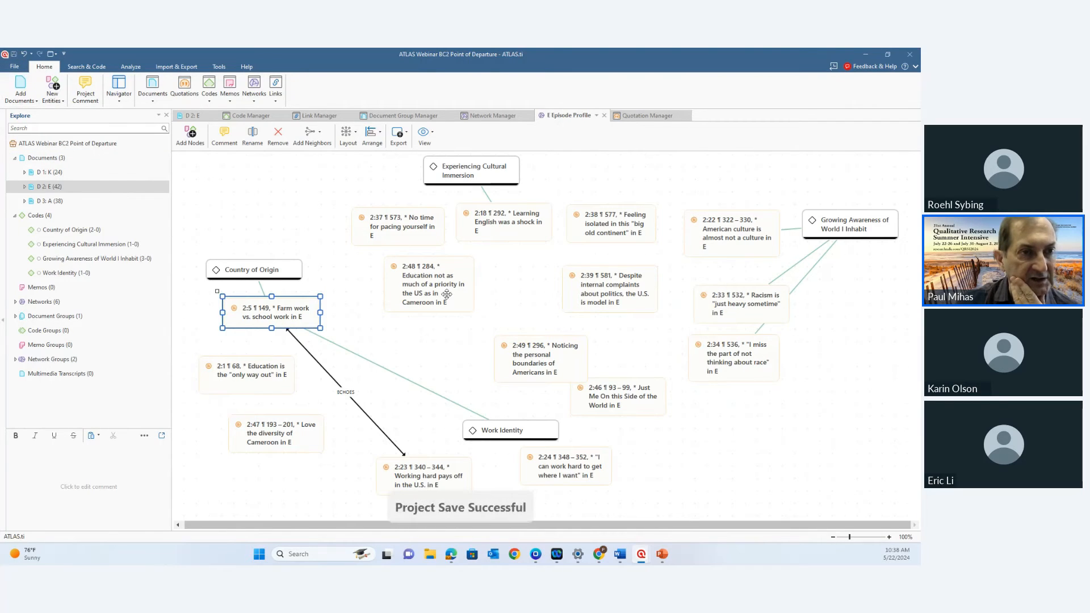
click(10, 67)
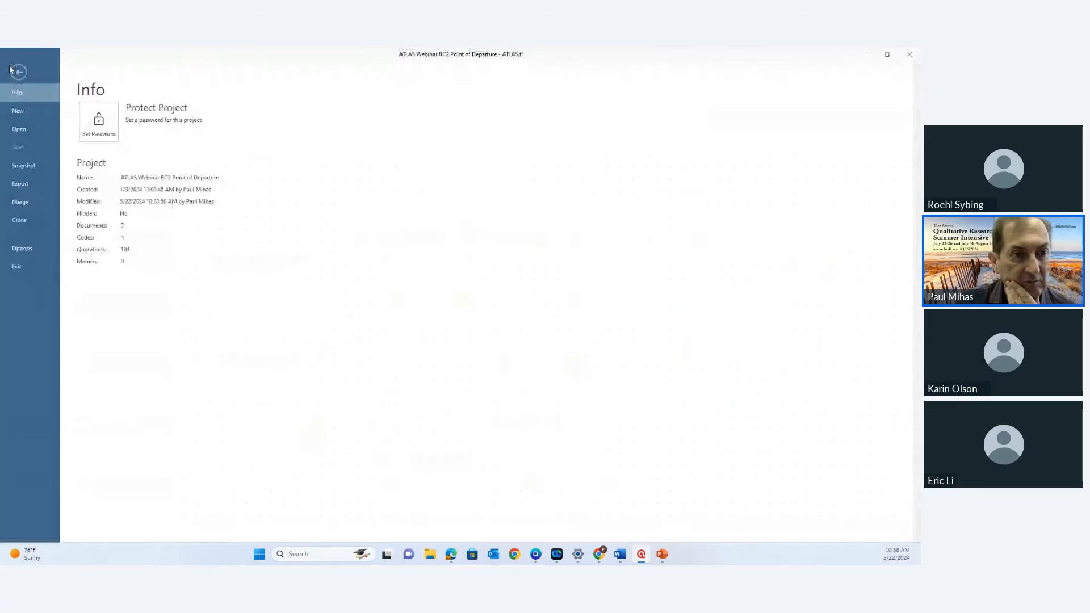
click(19, 130)
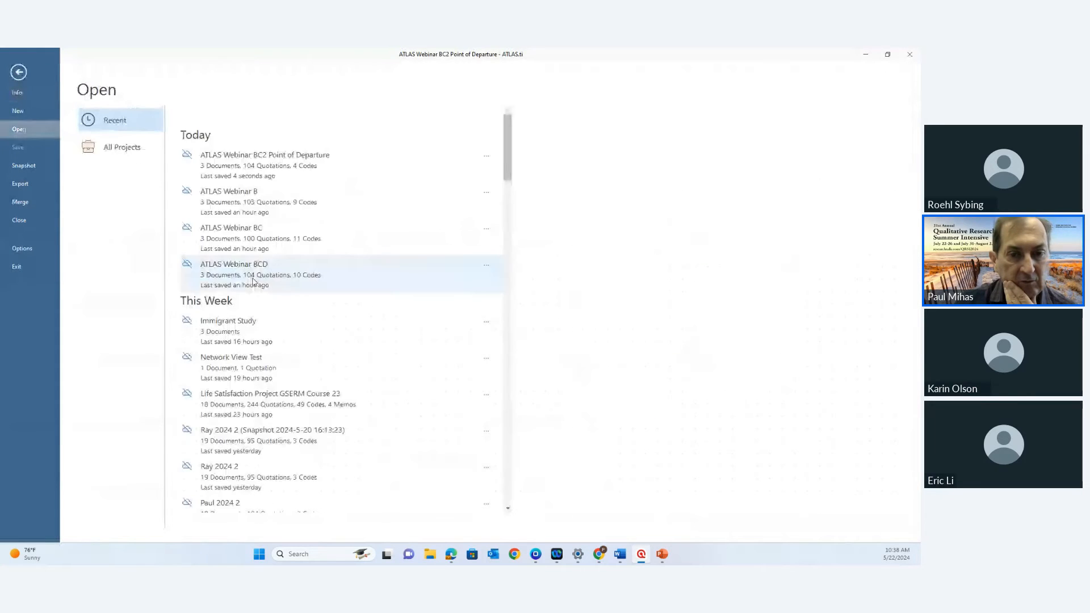
click(247, 281)
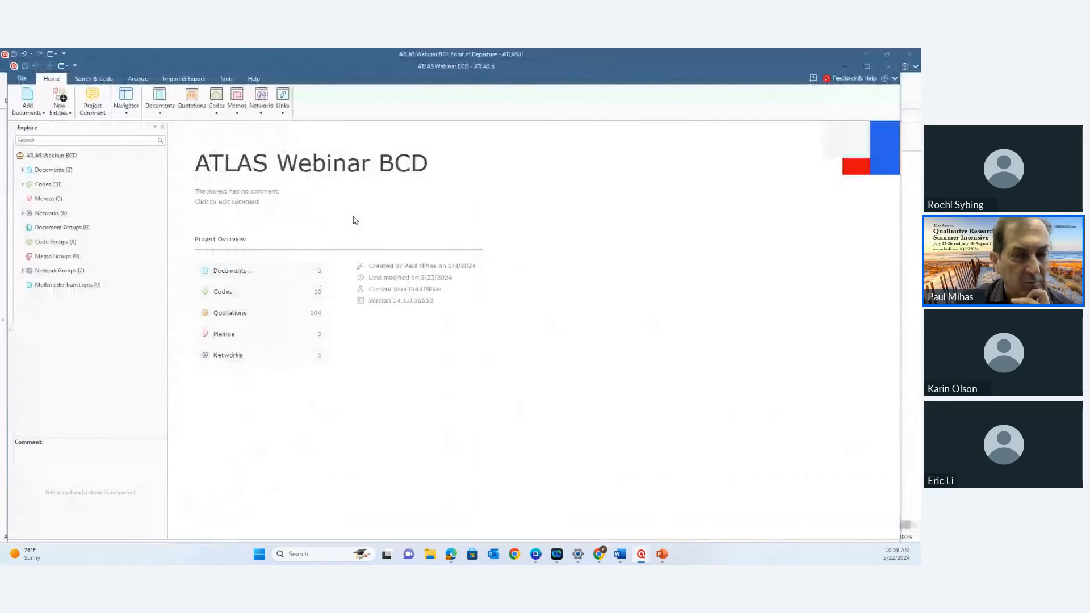
- Expand the project's code list and open network E2 from the Network Manager
click(22, 185)
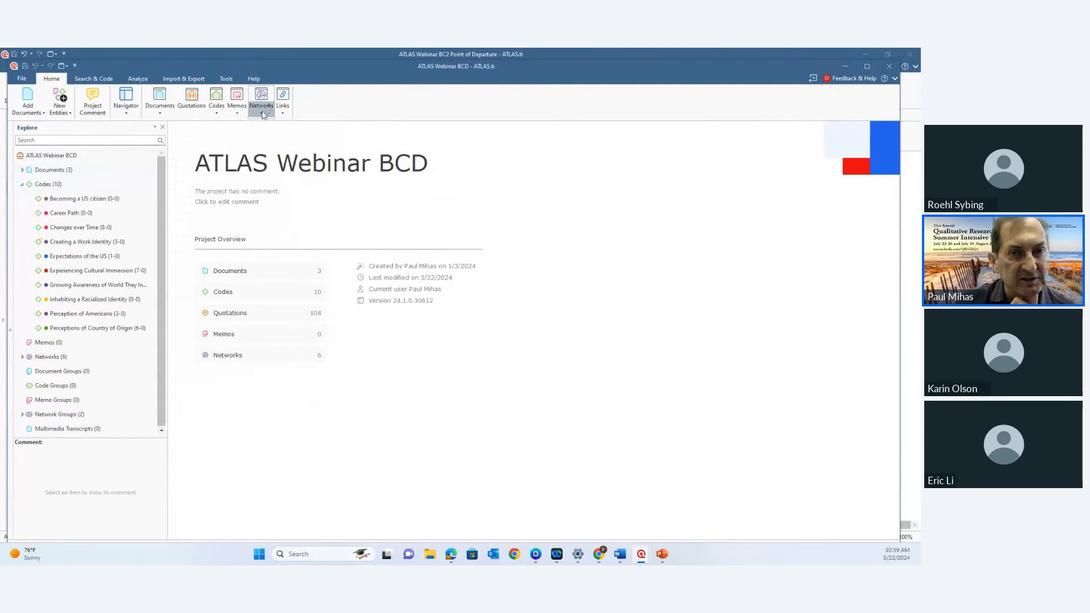
click(261, 109)
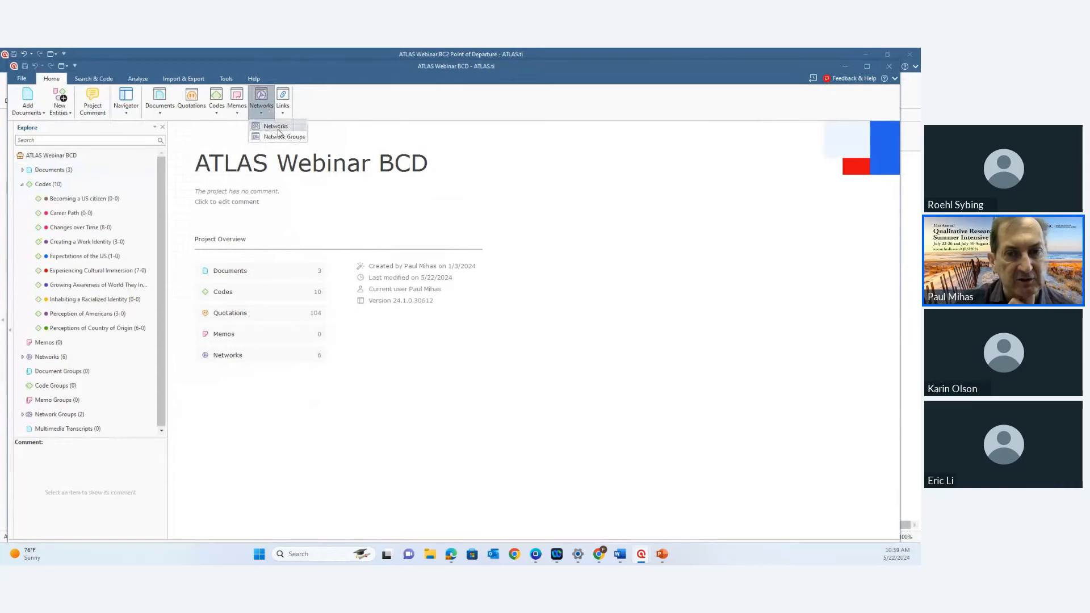
click(277, 127)
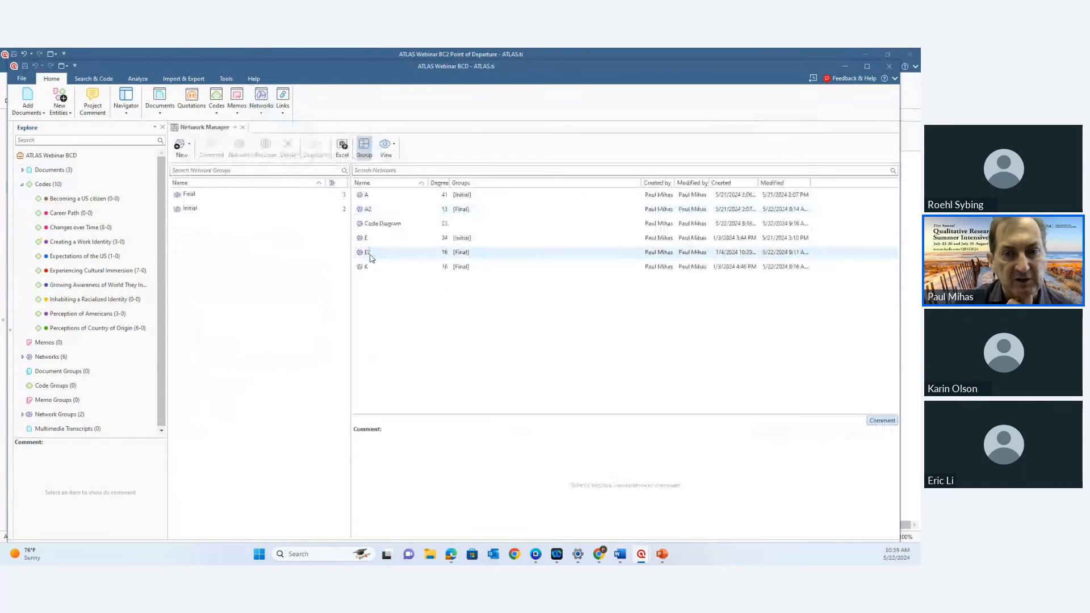
click(370, 254)
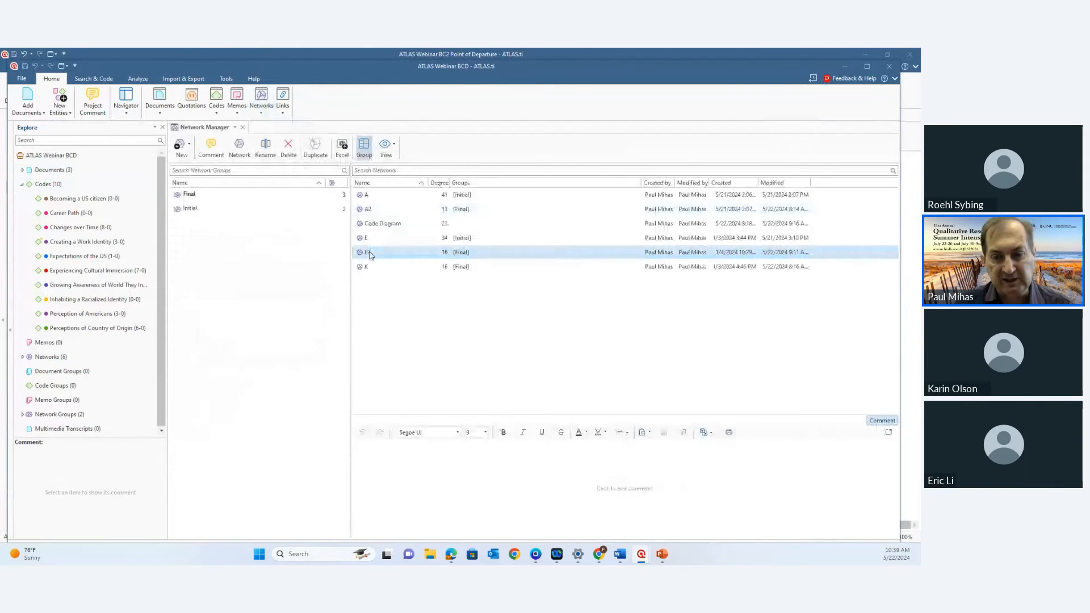
double_click(370, 253)
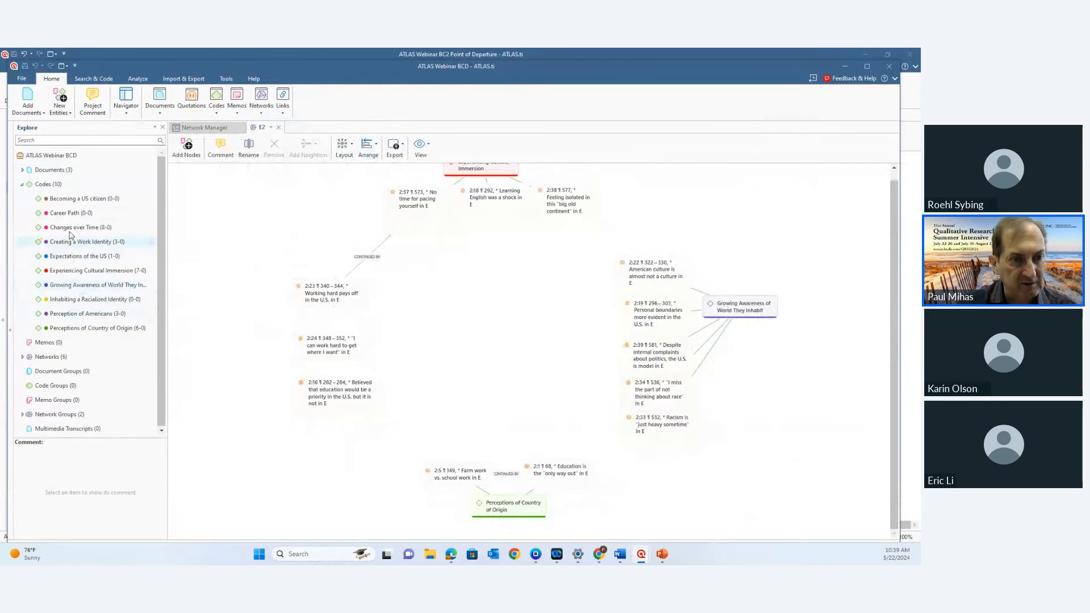
- Add the code Creating a Work Identity to network E2, beside quotations 2:23, 2:24 and 2:16
drag(66, 242, 217, 321)
scroll(474, 266, up, 2)
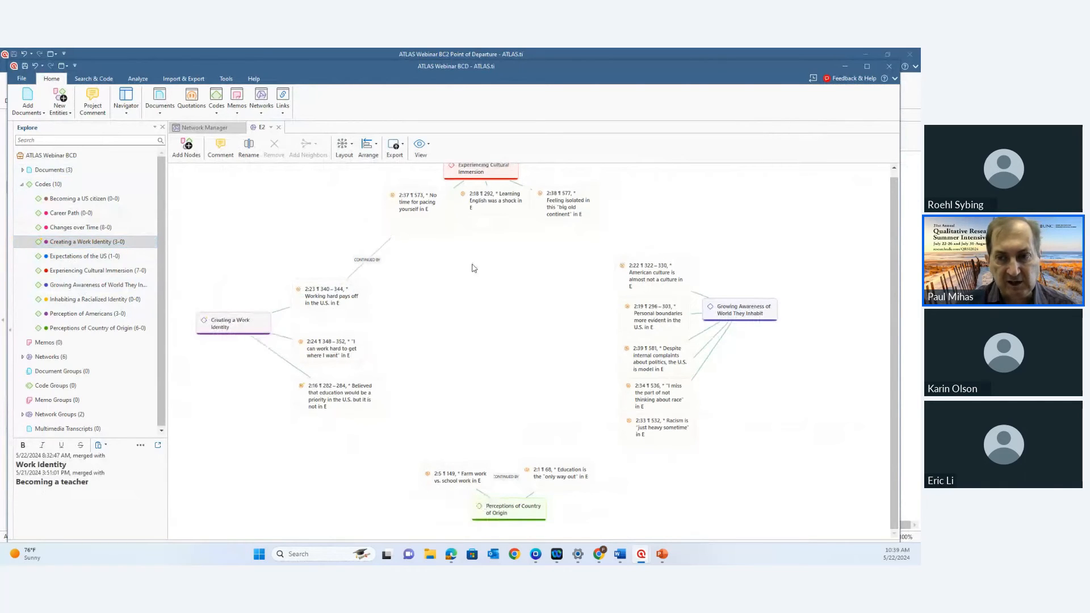
scroll(474, 268, up, 1)
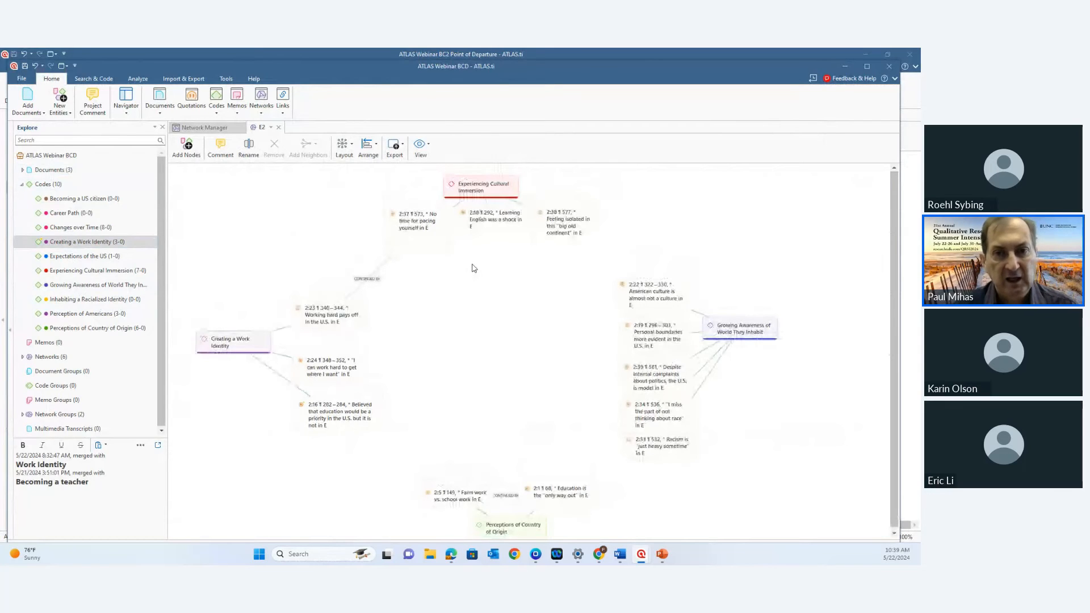
- Open network A2 from the Network Manager and read the content of quotation 3:32 under Changes over Time
click(264, 112)
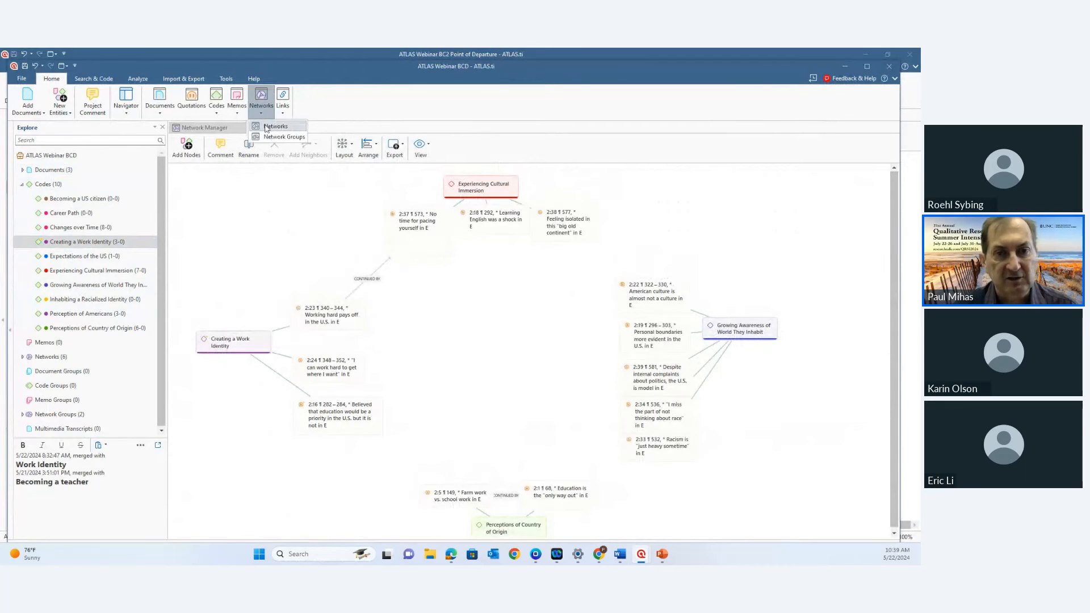
click(266, 127)
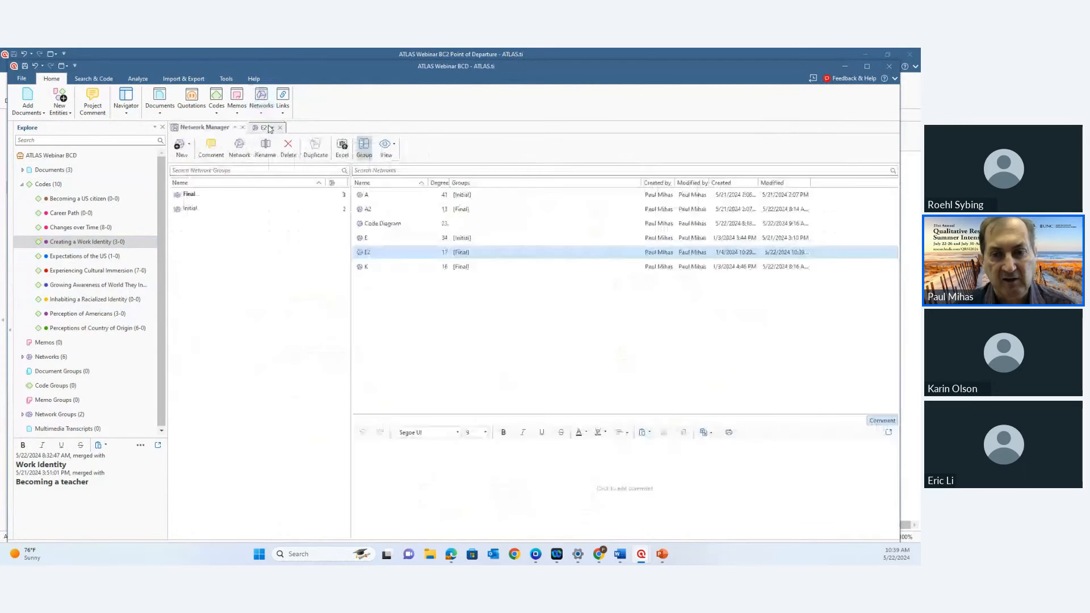
click(369, 209)
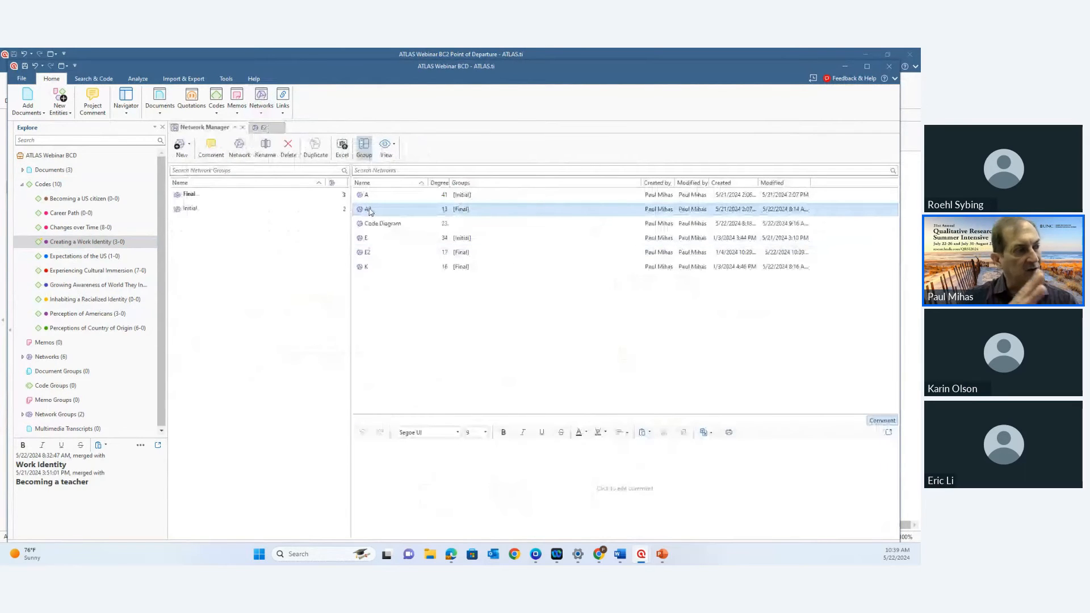
double_click(369, 210)
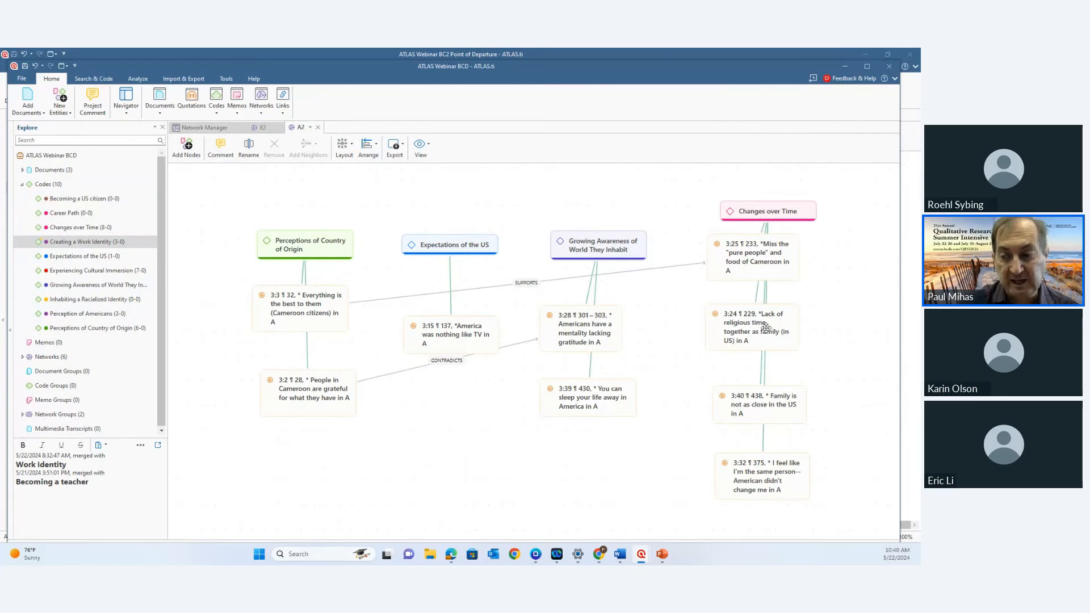
click(775, 488)
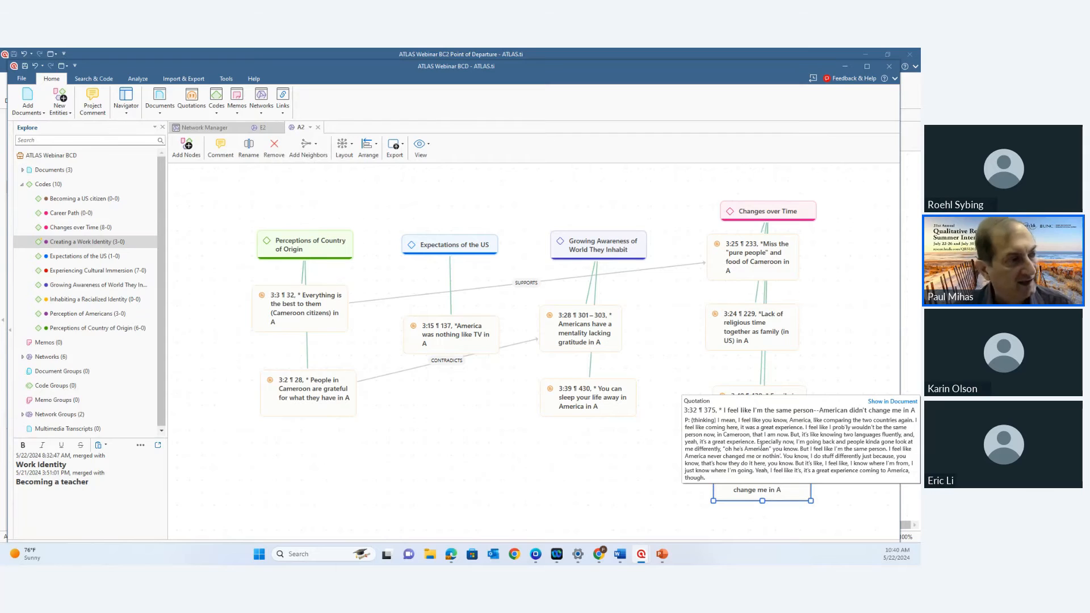
click(527, 478)
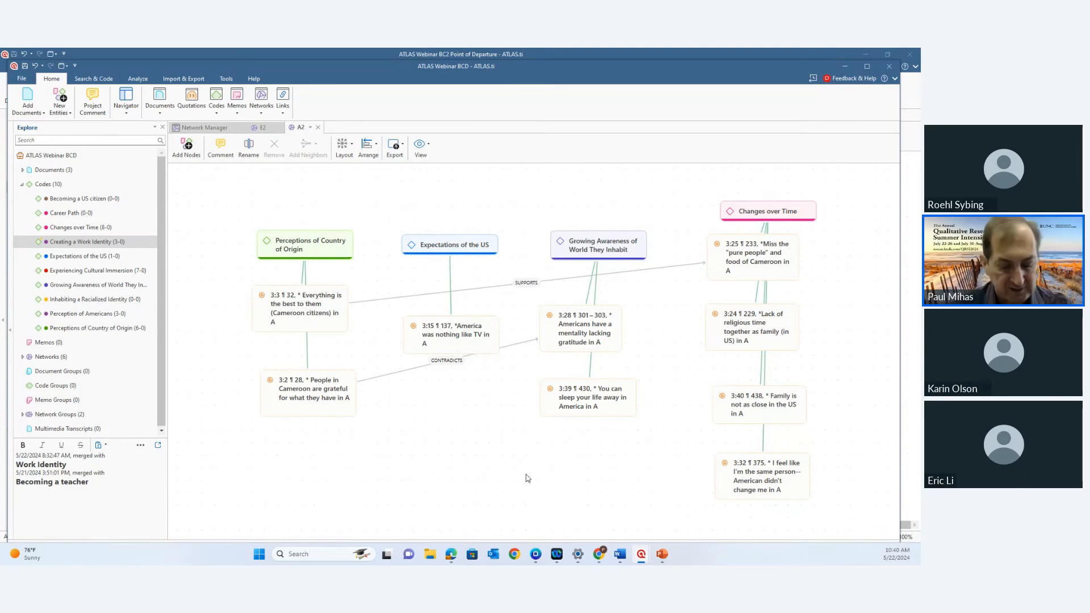
- Open the Code Diagram network from the Network Manager to view its codes and linked quotations
click(261, 105)
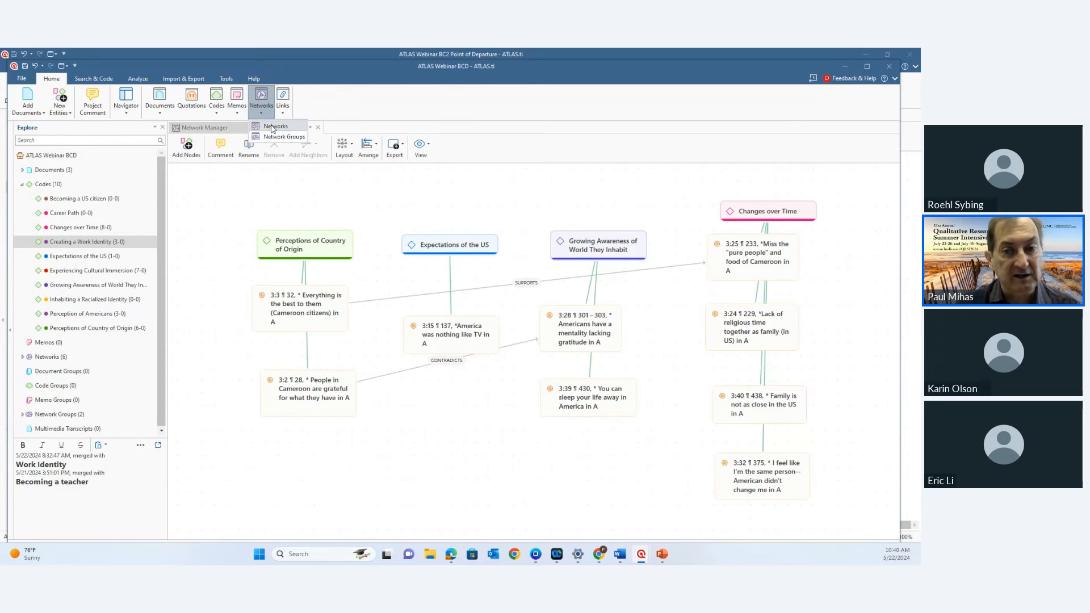
click(272, 126)
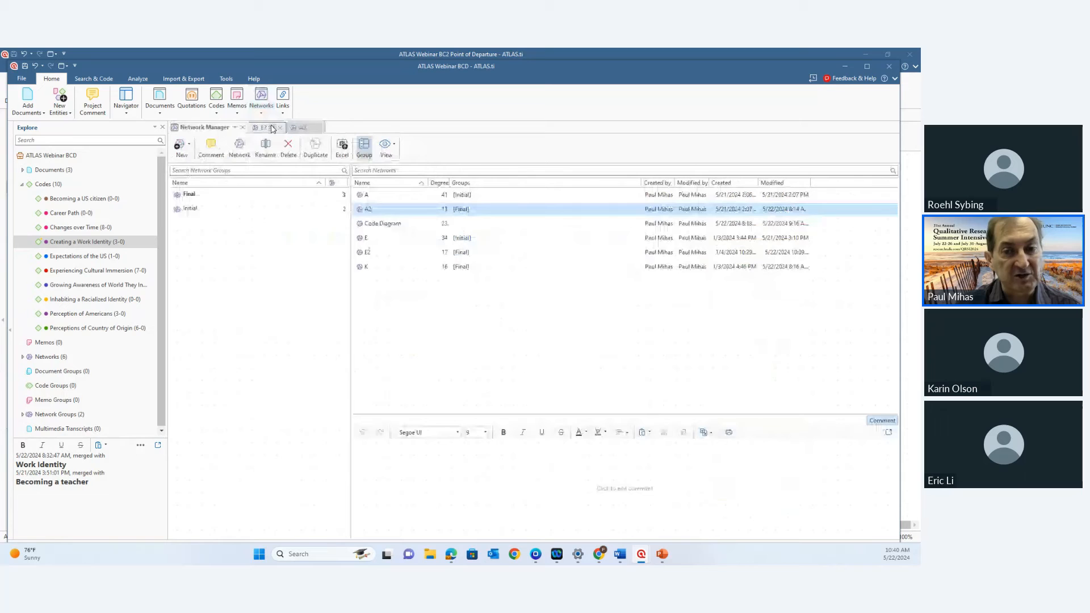
drag(384, 226, 384, 226)
double_click(384, 224)
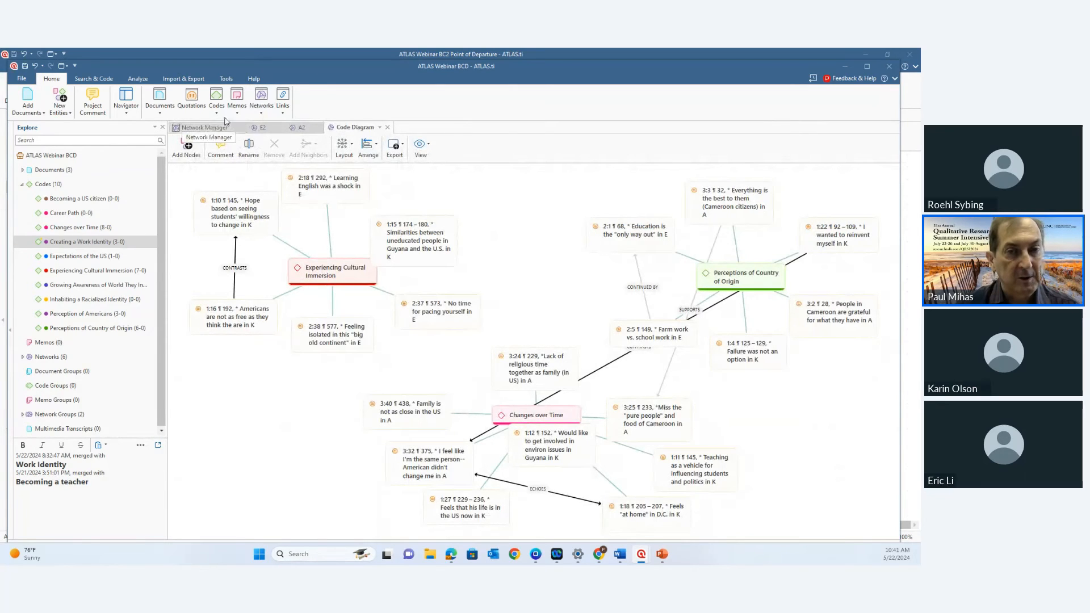
- Create a new network named "Code Diagram Example"
click(261, 109)
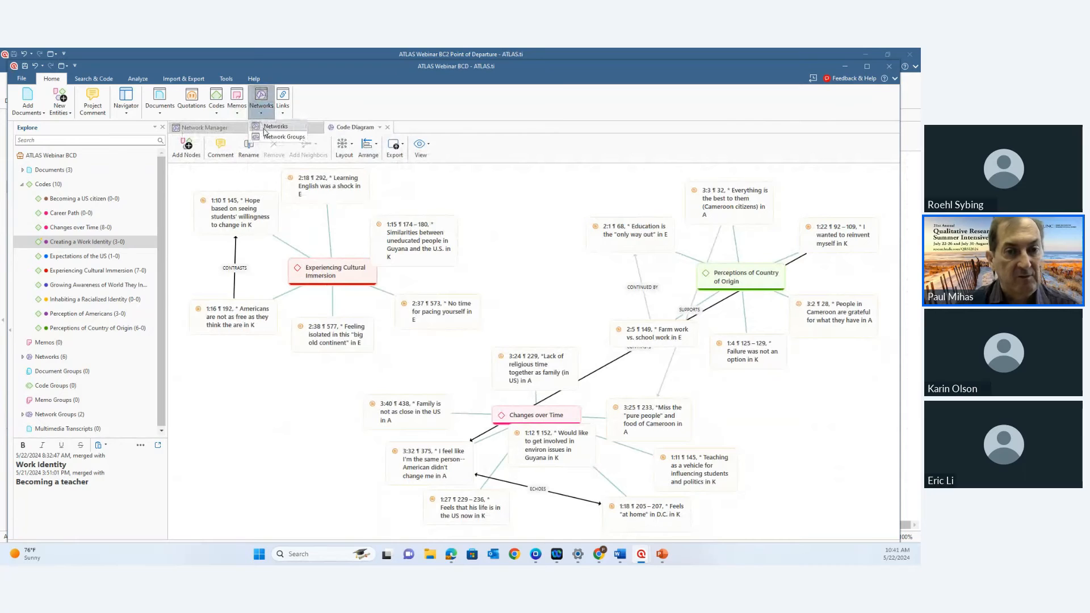
click(264, 128)
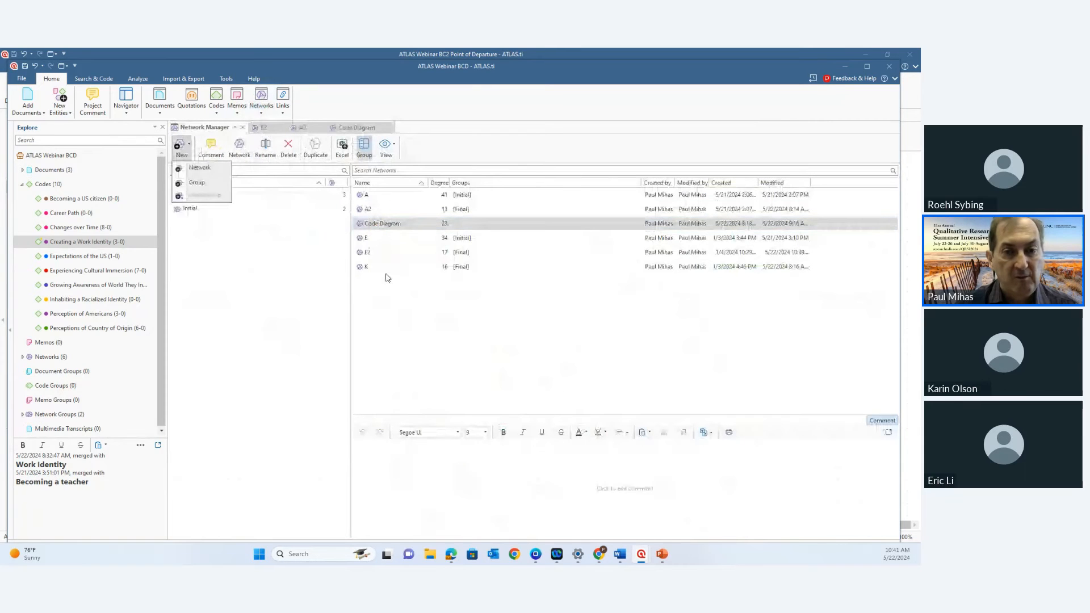
click(198, 169)
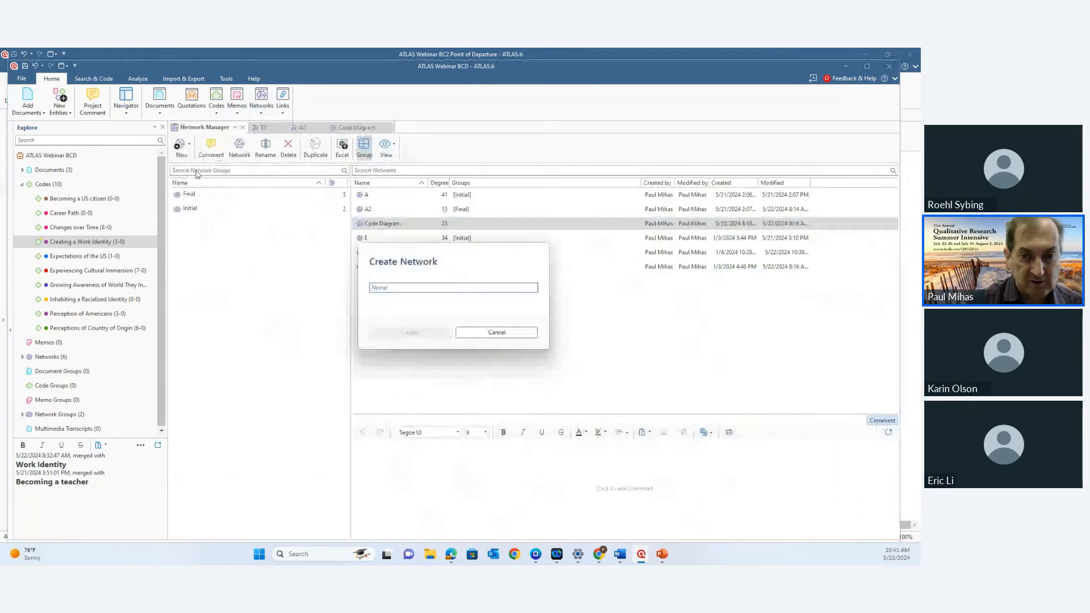
text(Code)
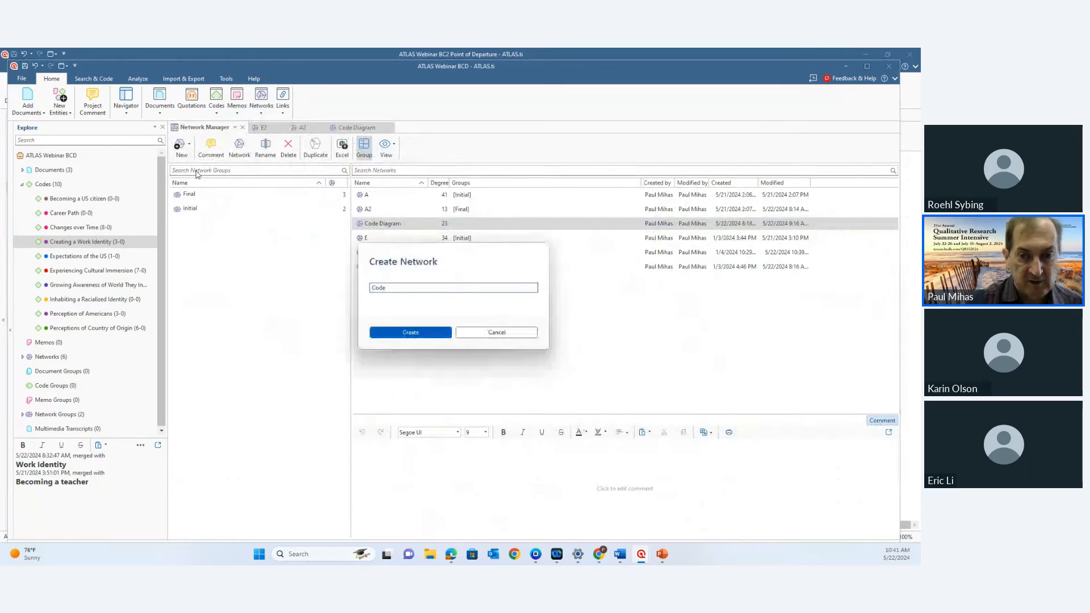
text( Diagram Examp)
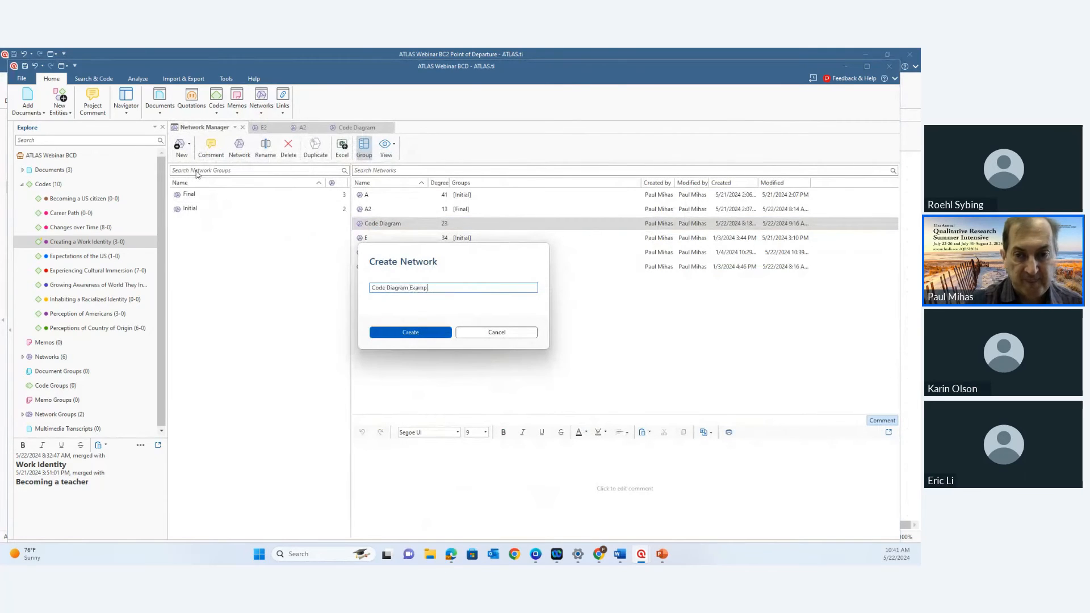
text(le)
click(391, 332)
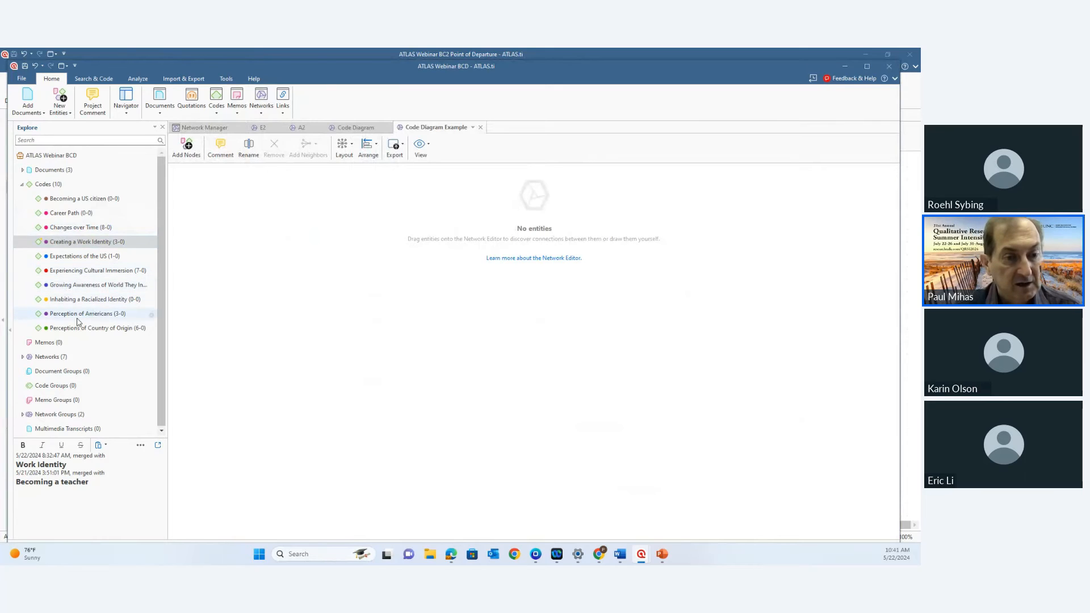
- Add the codes Perceptions of Country of Origin, Changes over Time and Experiencing Cultural Immersion to the empty network
drag(73, 330, 390, 301)
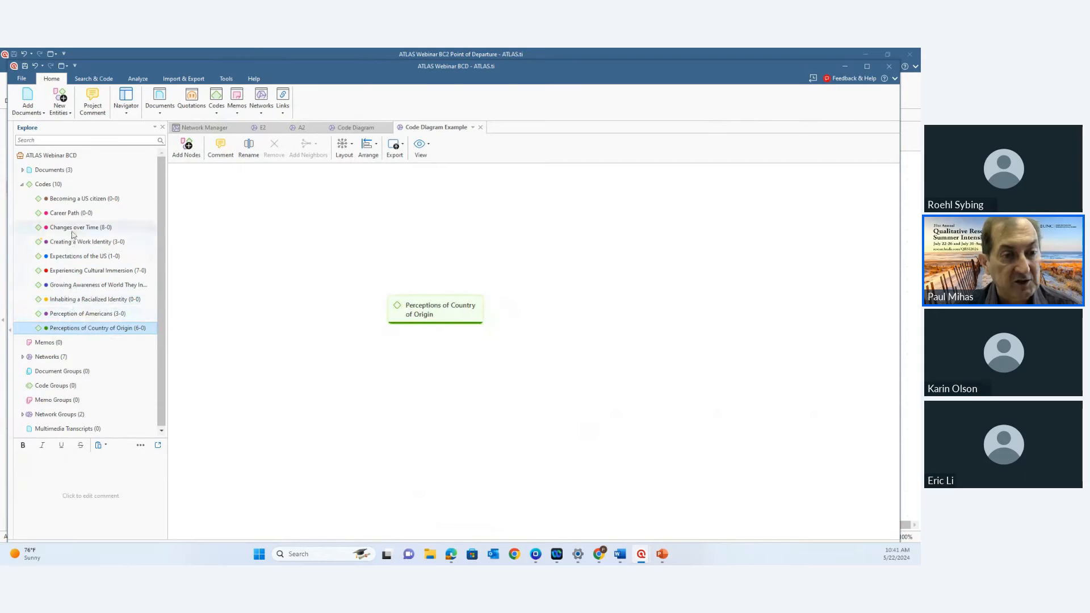
drag(72, 233, 666, 299)
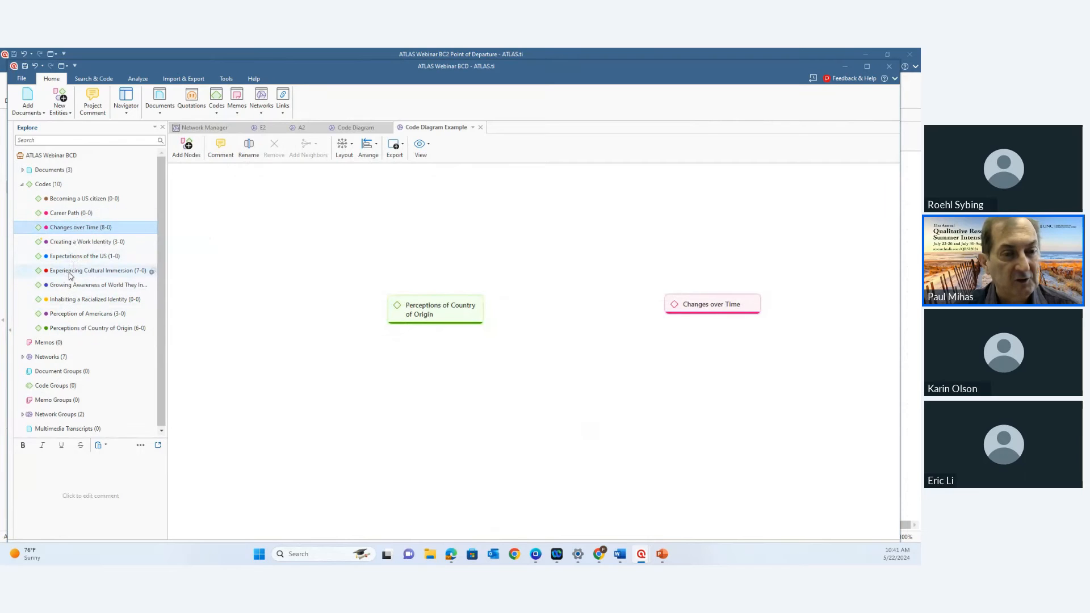
drag(70, 275, 486, 235)
- Move the Perceptions of Country of Origin code away from the other codes and add its neighboring quotations to the network
drag(418, 314, 277, 231)
right_click(277, 232)
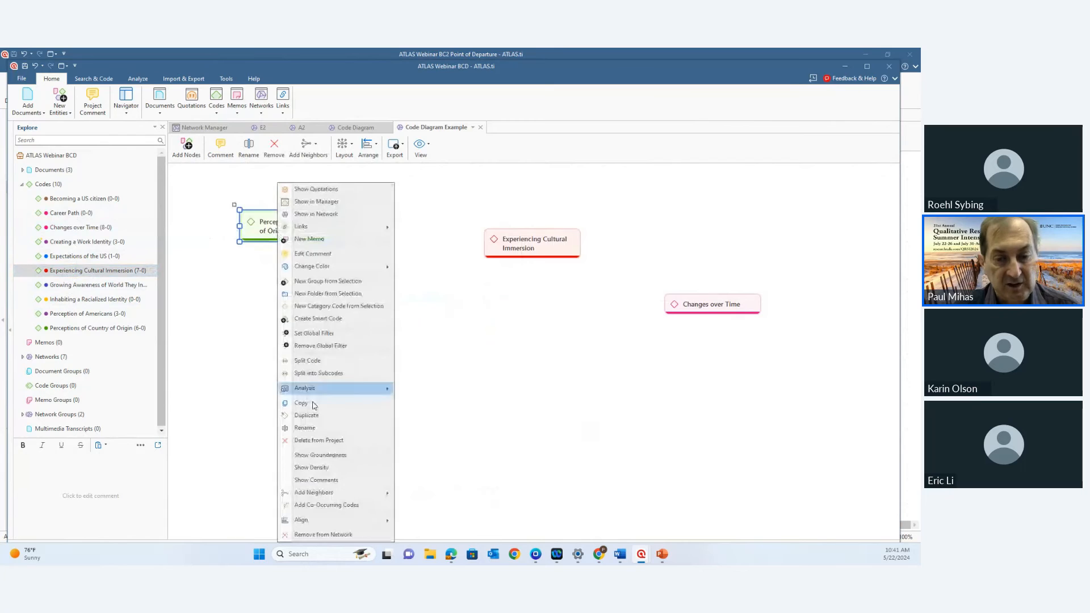
mouse_move(311, 493)
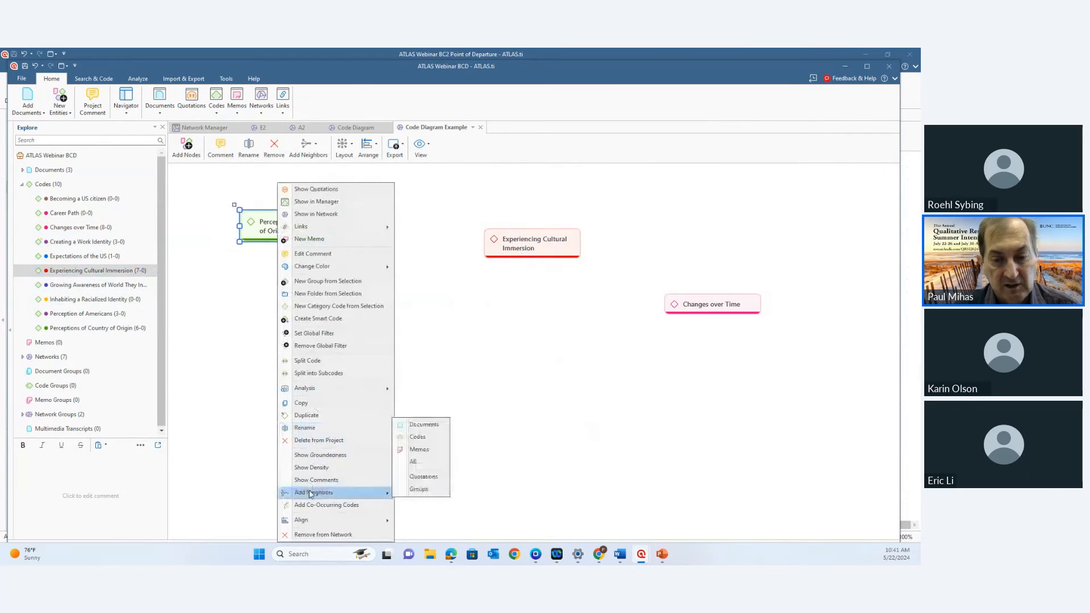
click(423, 480)
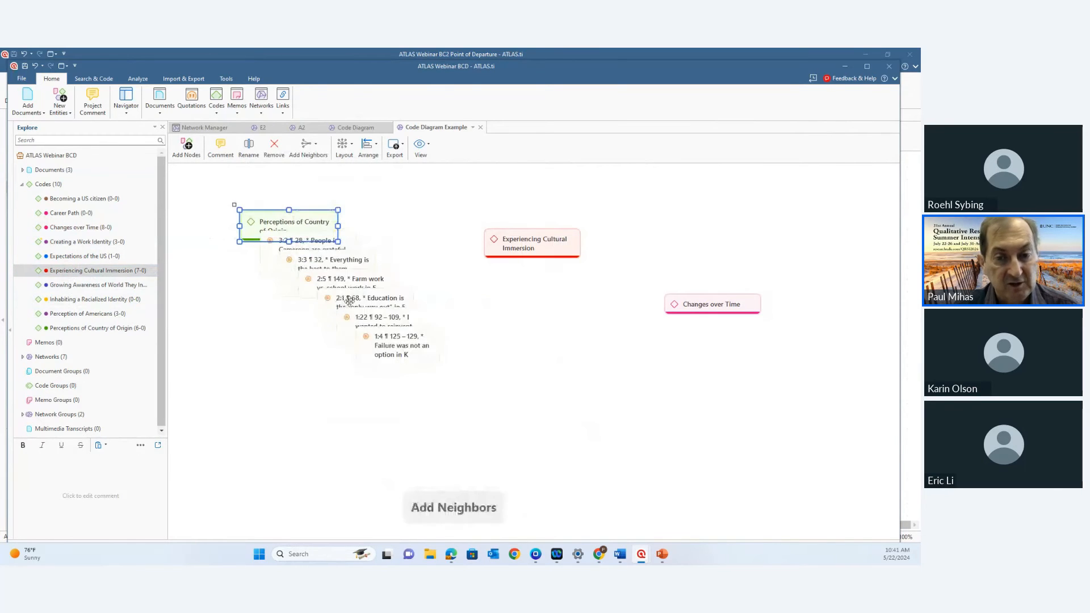
- Spread the stacked quotations out below the Perceptions of Country of Origin code so that their text and links are readable
drag(344, 301, 226, 330)
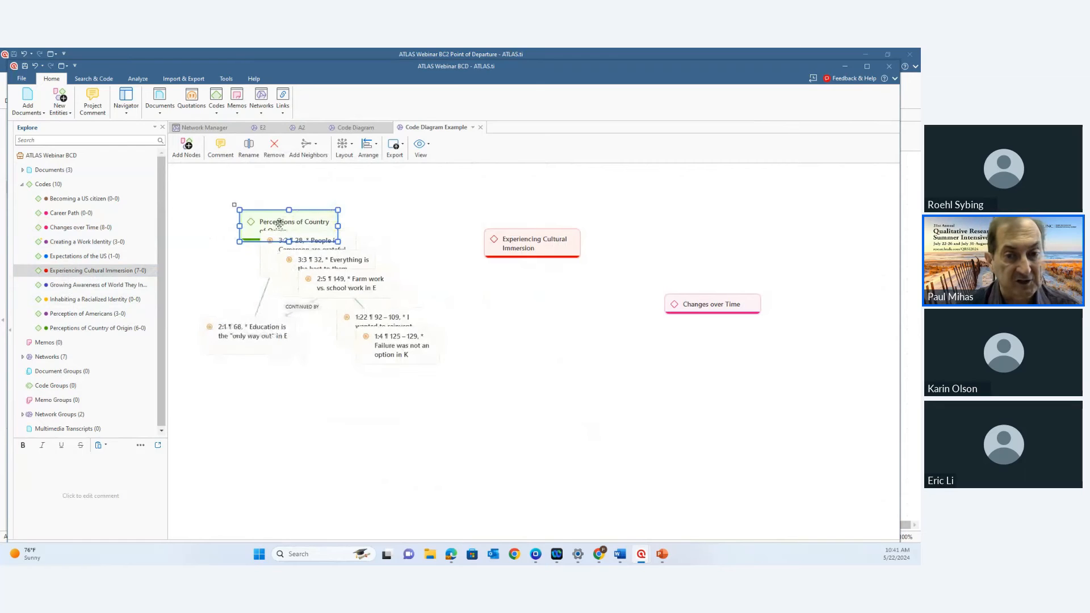
drag(280, 225, 318, 212)
drag(308, 260, 205, 227)
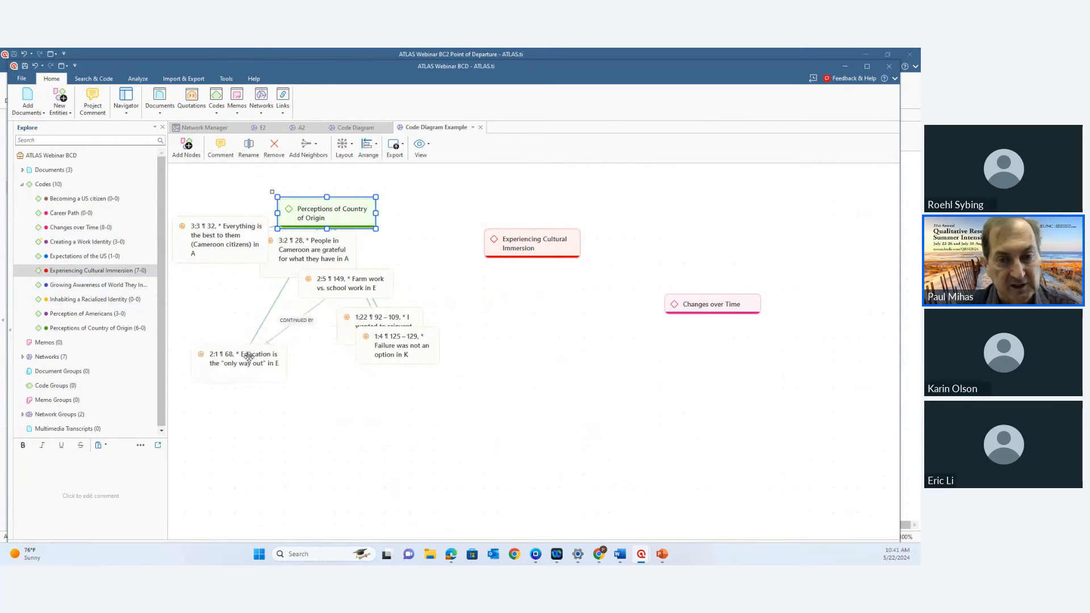
drag(255, 335, 247, 363)
drag(320, 281, 336, 422)
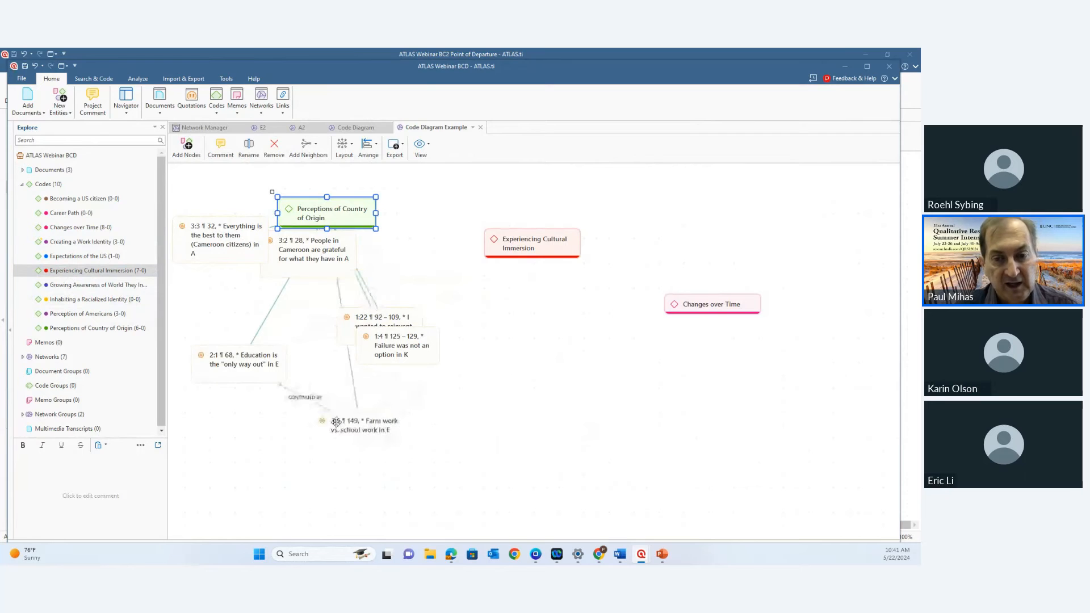
drag(367, 322, 427, 288)
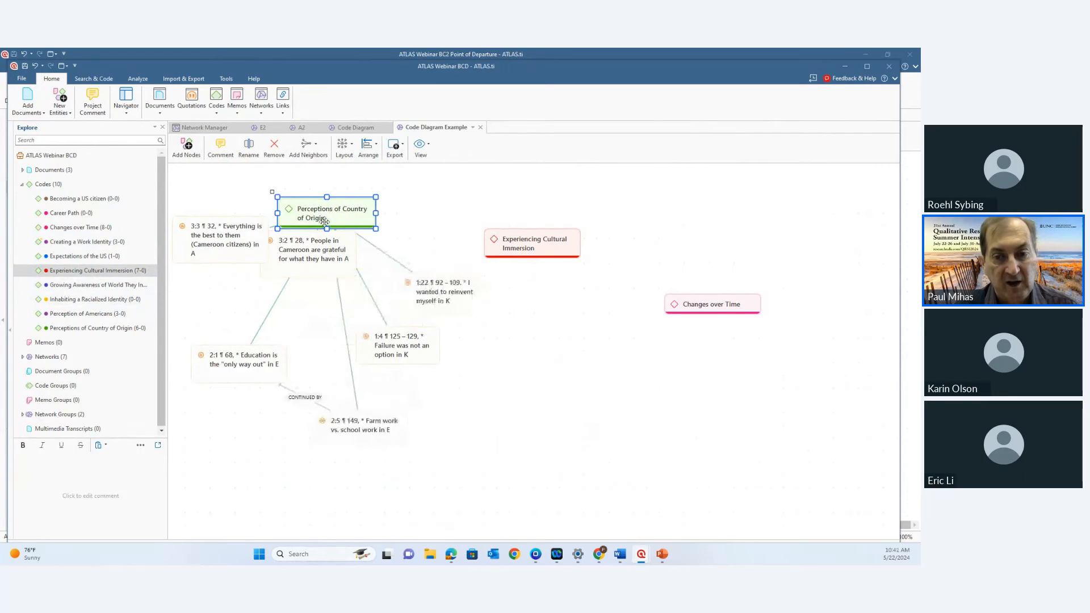
drag(324, 220, 334, 205)
drag(433, 289, 407, 252)
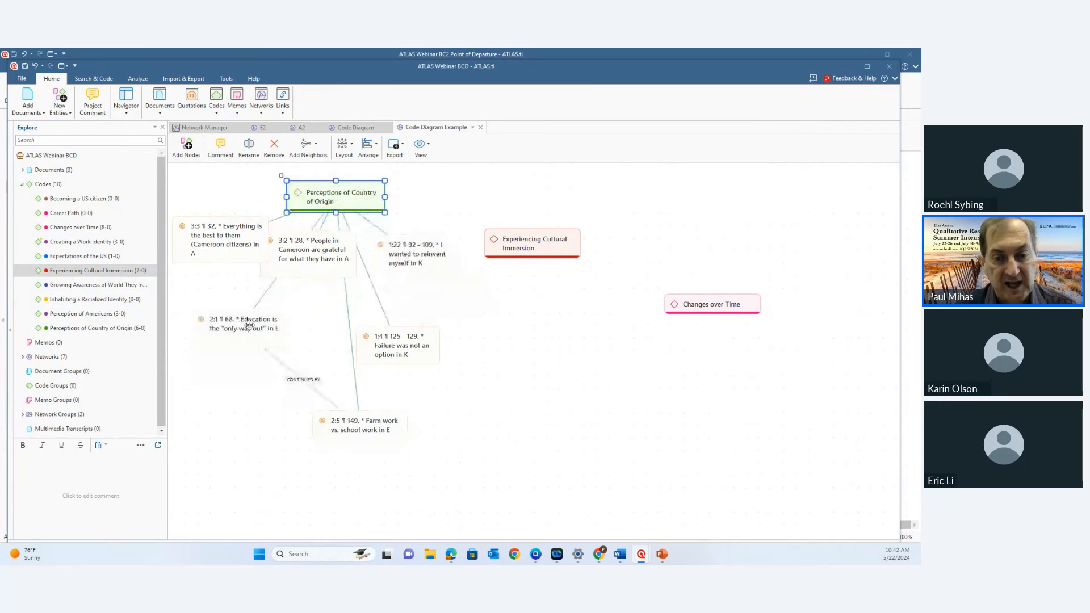
click(302, 359)
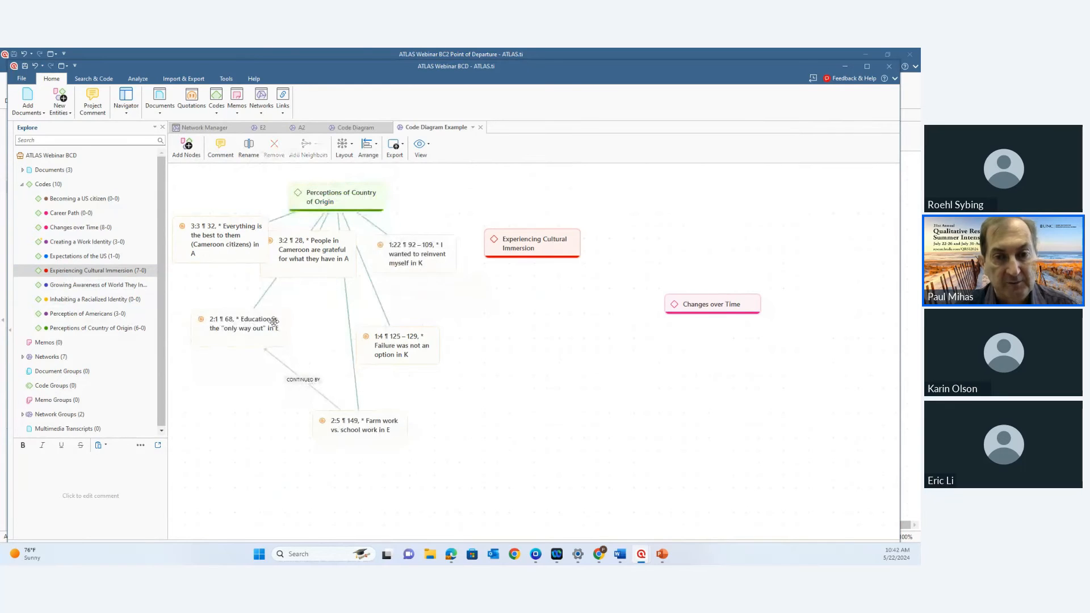
drag(250, 315, 248, 287)
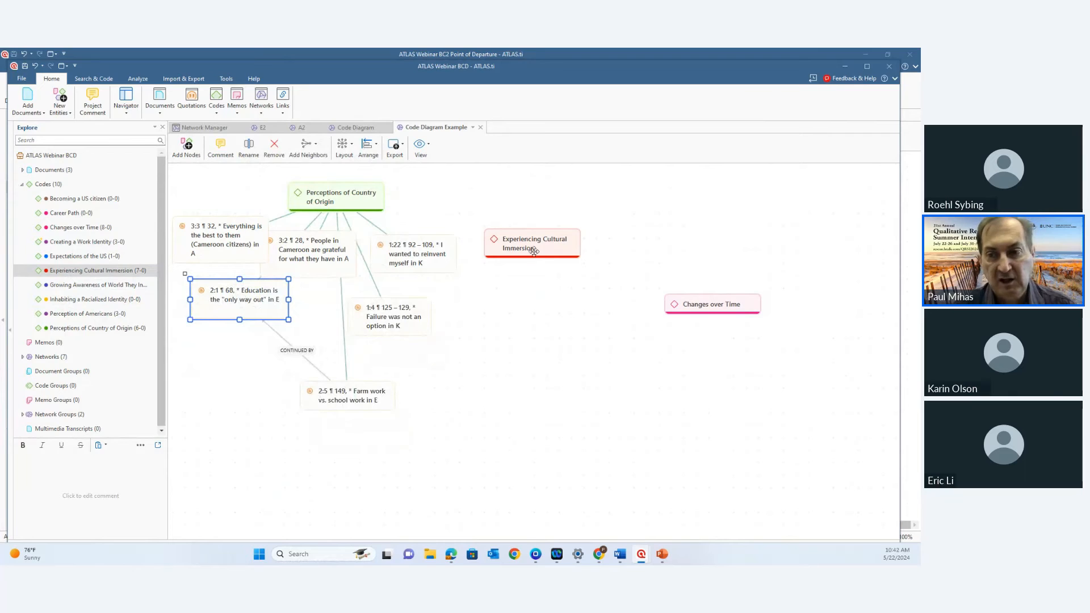
- Move Experiencing Cultural Immersion and Changes over Time farther from the first cluster, and add the neighboring quotations of Experiencing Cultural Immersion
drag(533, 252, 576, 231)
drag(733, 304, 773, 295)
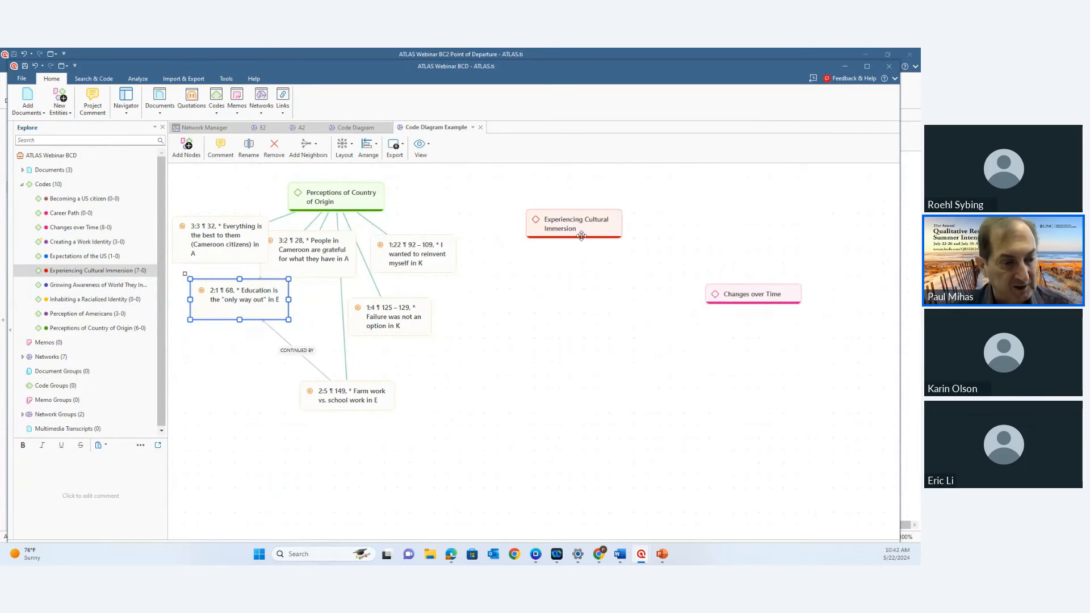
drag(564, 225, 578, 211)
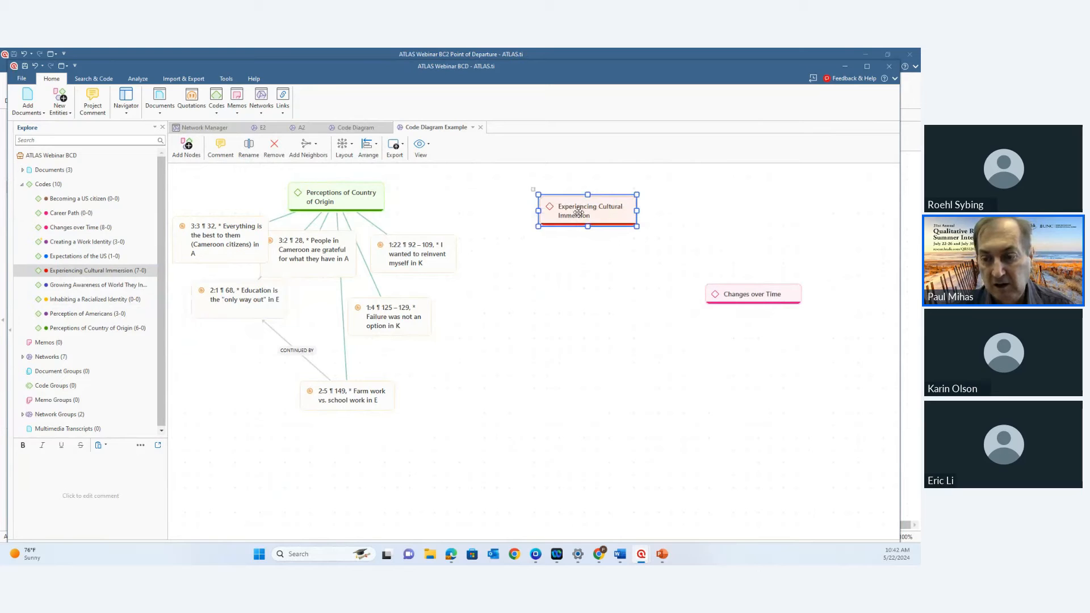
right_click(578, 212)
mouse_move(624, 493)
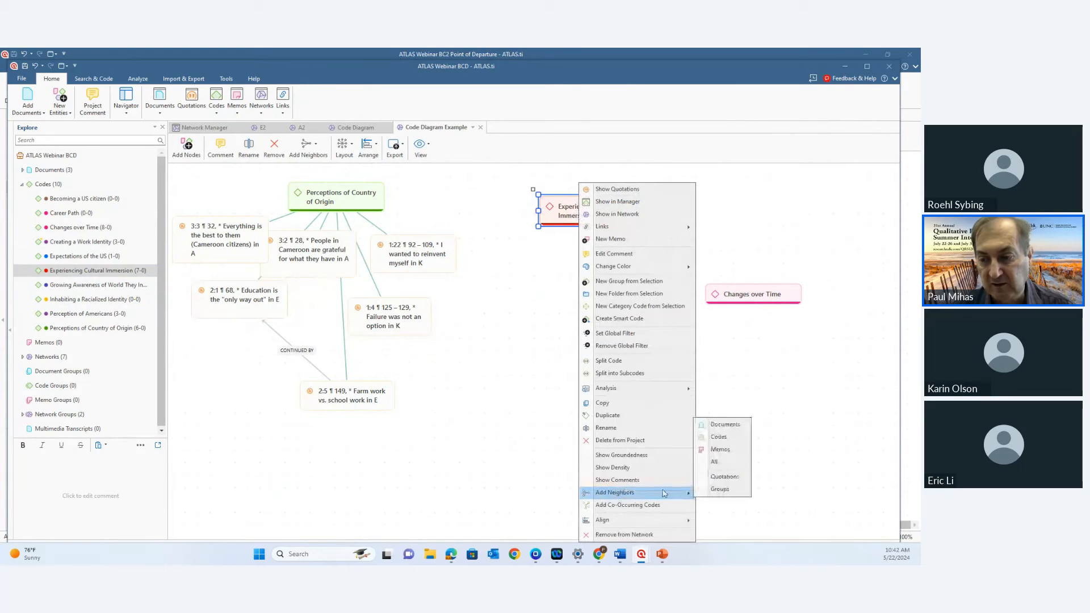
click(722, 477)
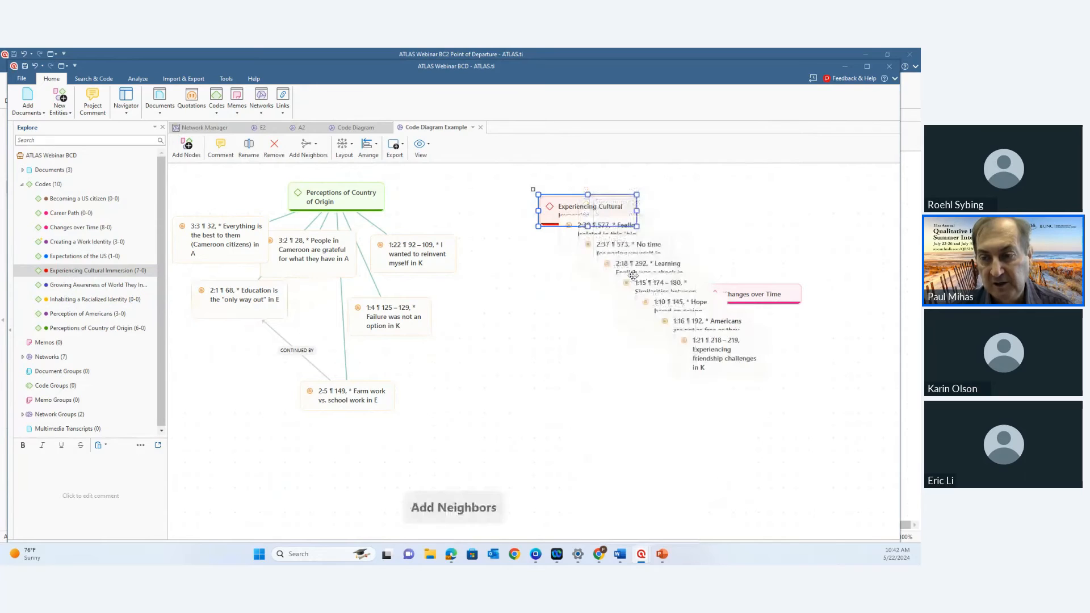
- Spread the stacked quotations out below the Experiencing Cultural Immersion code so that their text and links are readable
drag(611, 245, 477, 352)
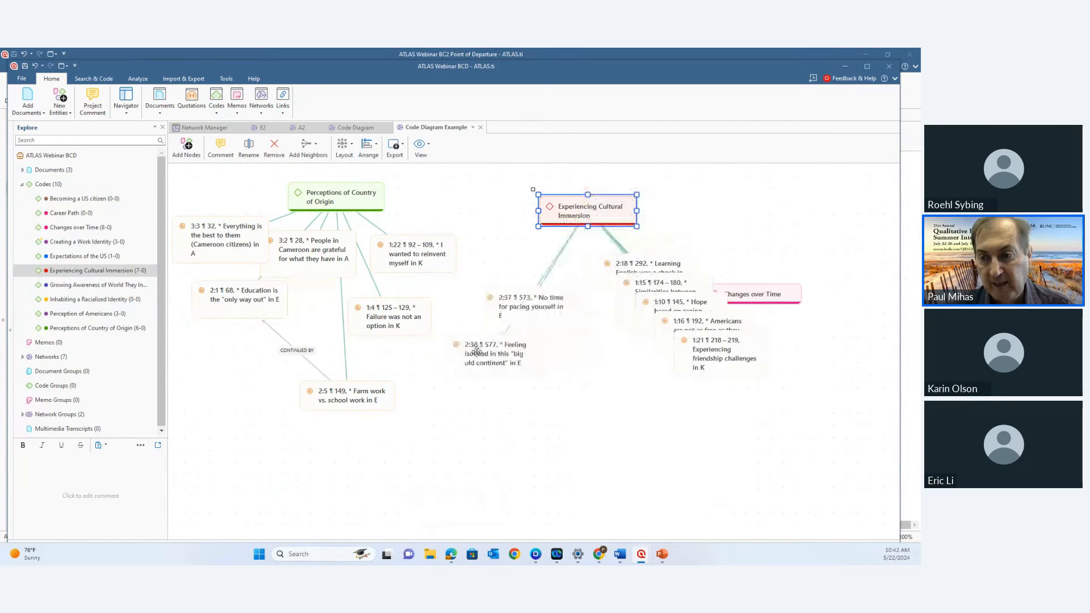
drag(646, 278, 568, 361)
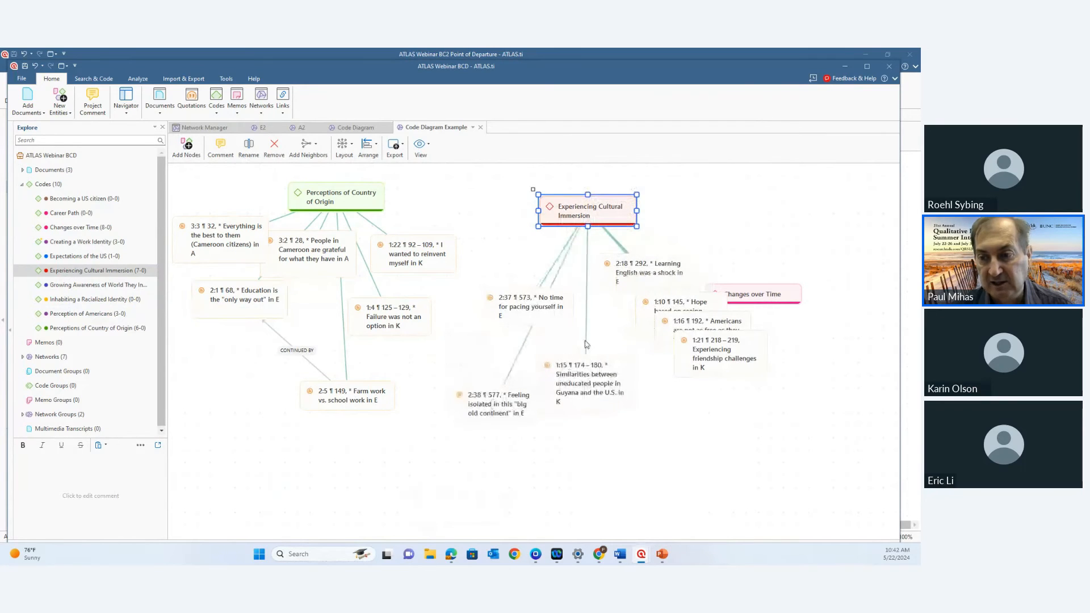
drag(663, 287, 642, 258)
drag(493, 404, 483, 368)
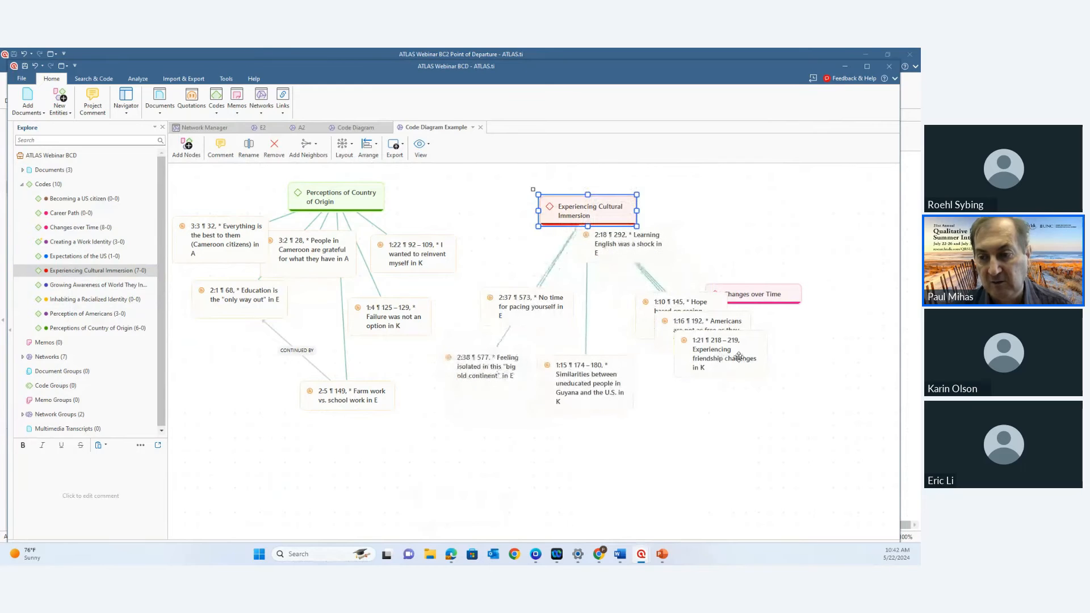
drag(721, 357, 628, 462)
drag(674, 306, 637, 300)
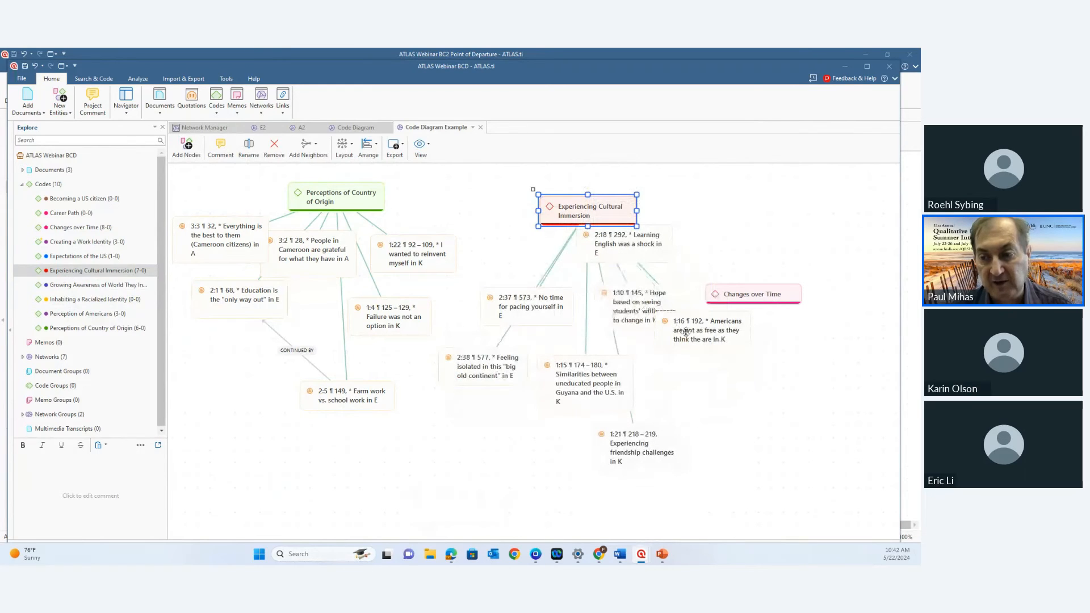
drag(685, 332, 661, 402)
drag(617, 248, 627, 256)
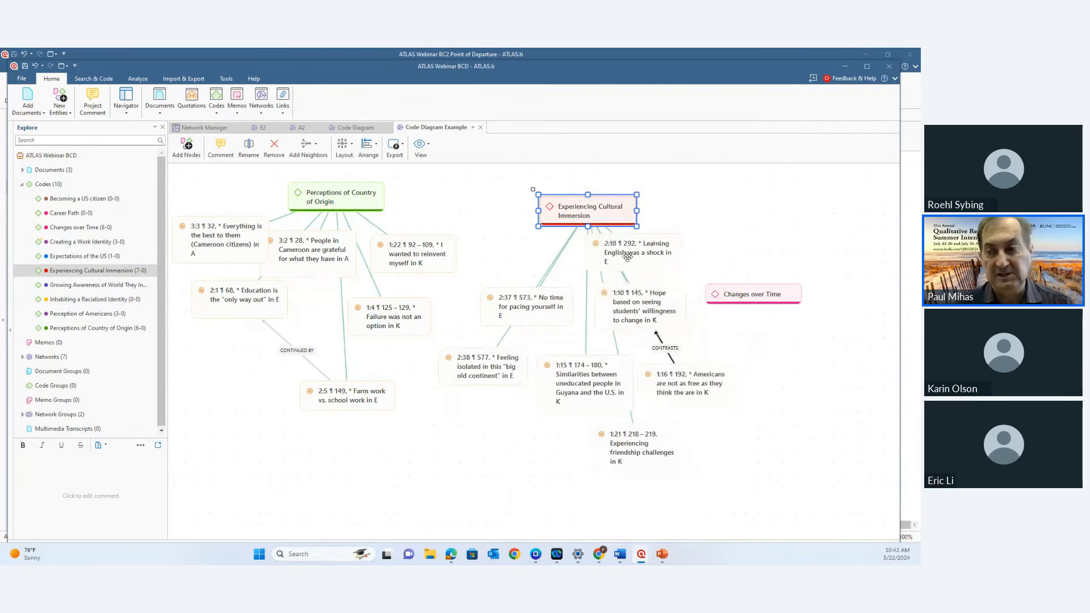
- Move the Changes over Time code up level with Experiencing Cultural Immersion and add its neighboring quotations to the network
drag(729, 296, 770, 209)
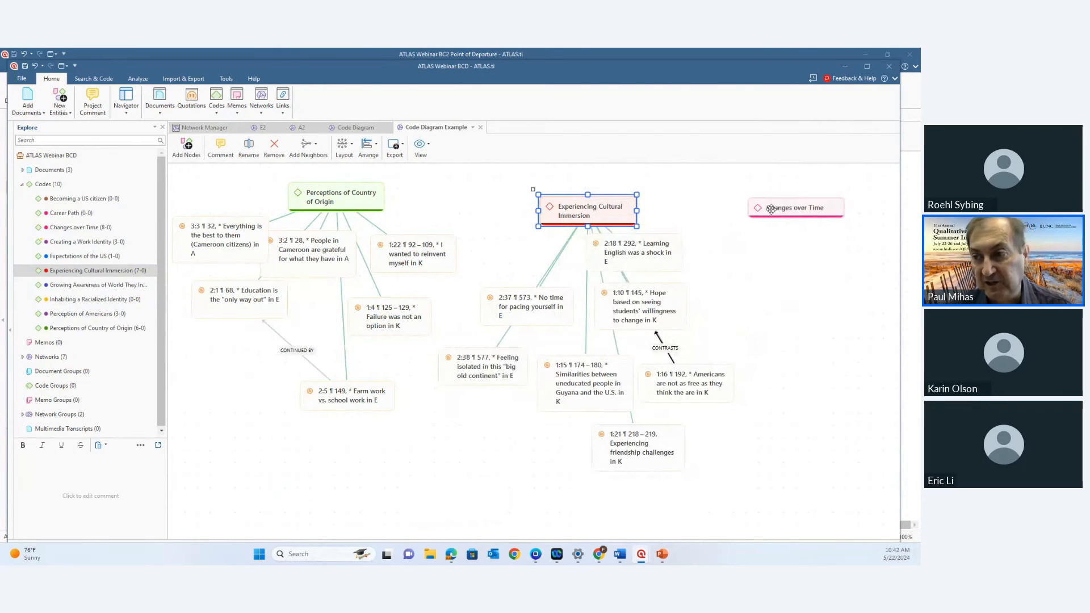
right_click(771, 210)
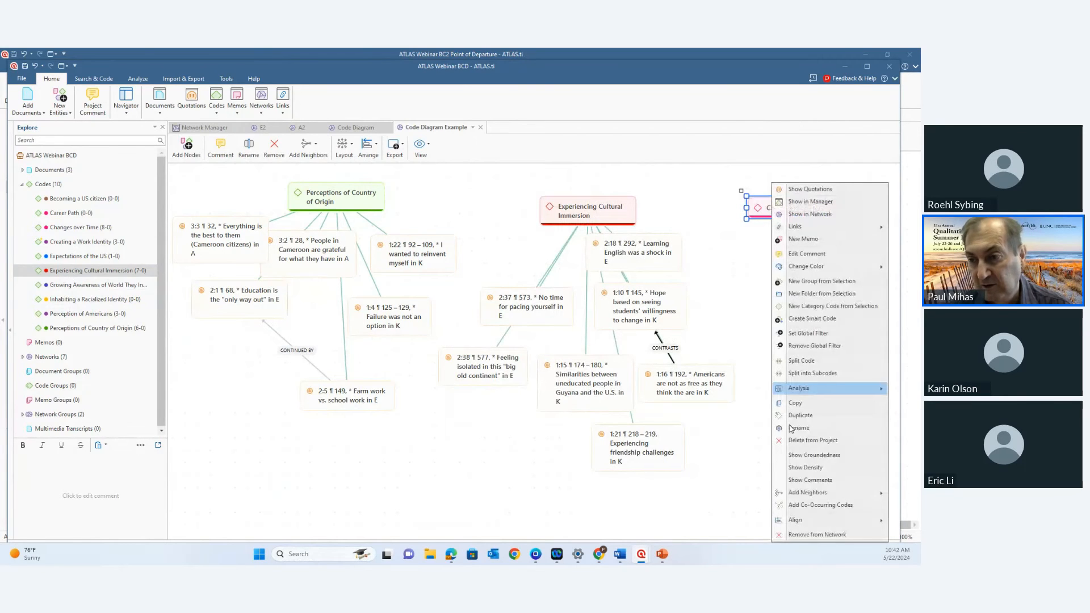
mouse_move(794, 493)
click(741, 476)
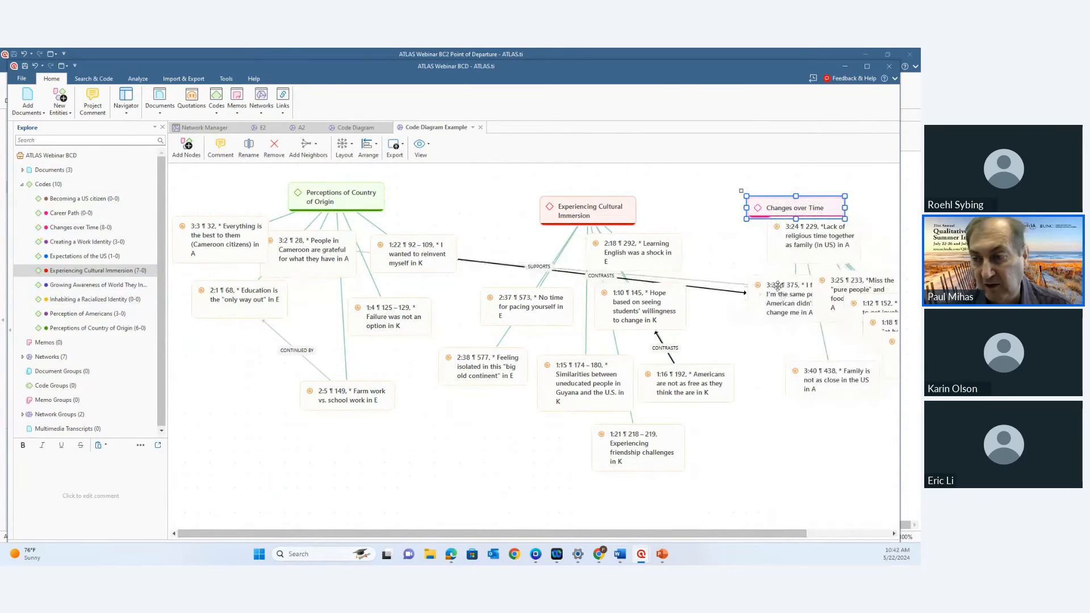
- Unlink the supports and contrasts relations between quotations 1:22 and 3:32, moving quotation 2:18 clear of the contrasts label
click(538, 268)
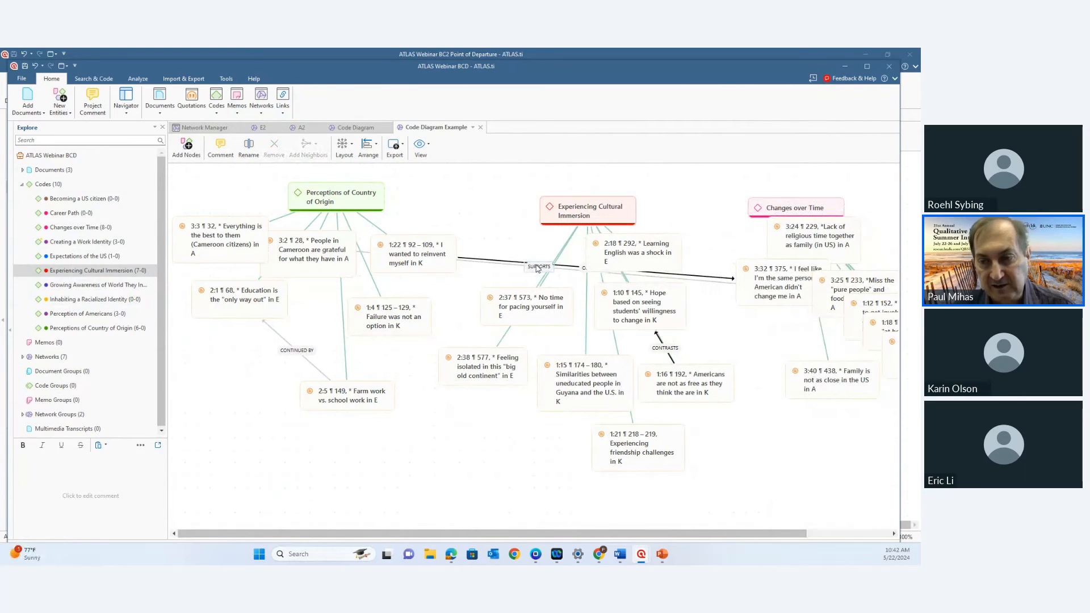
right_click(535, 271)
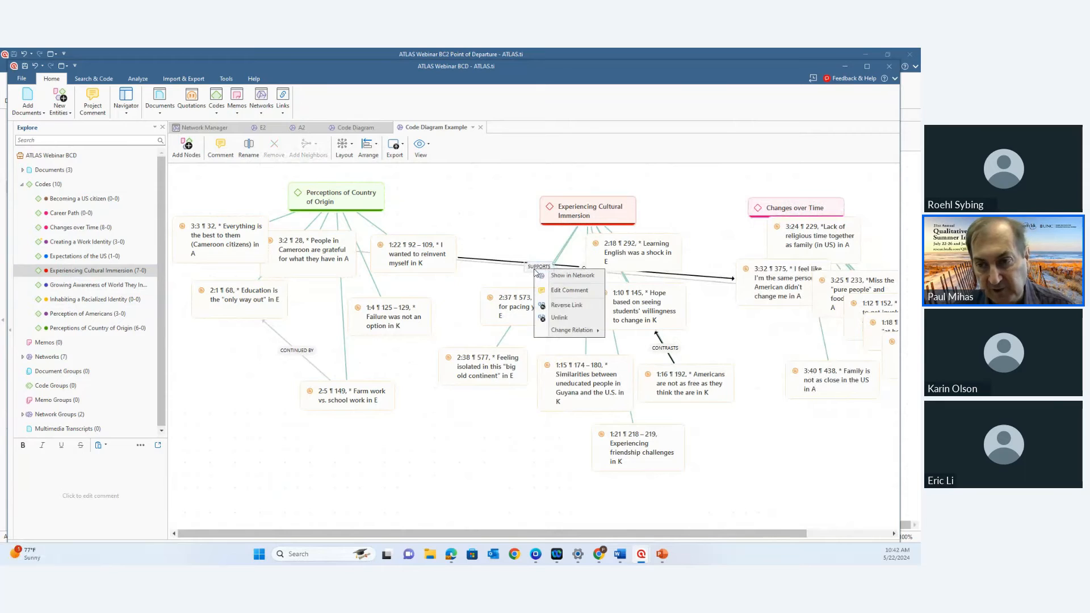
click(559, 317)
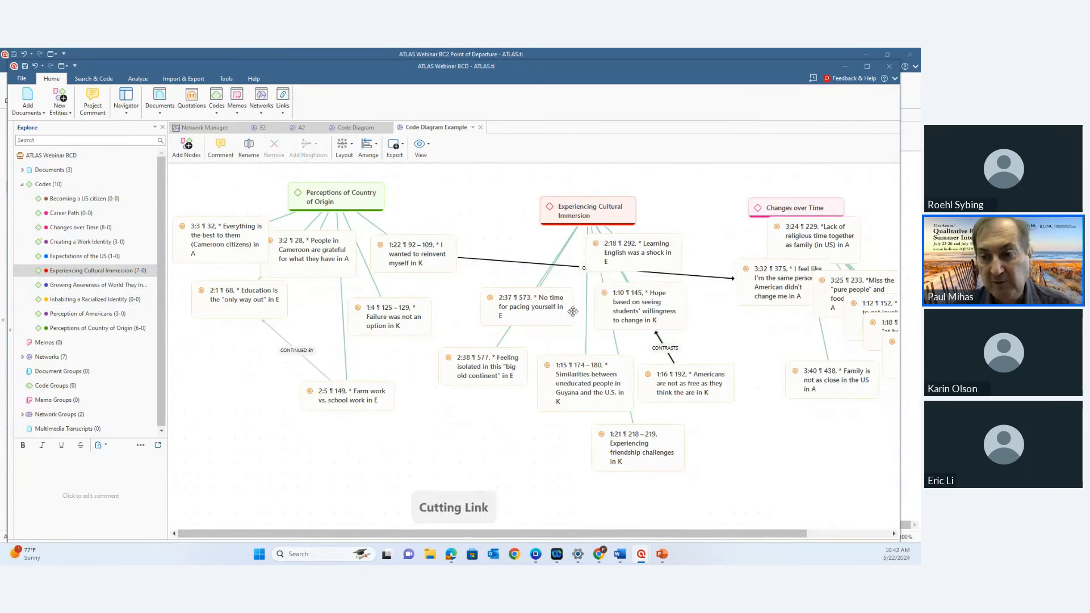
drag(608, 257, 674, 277)
right_click(600, 268)
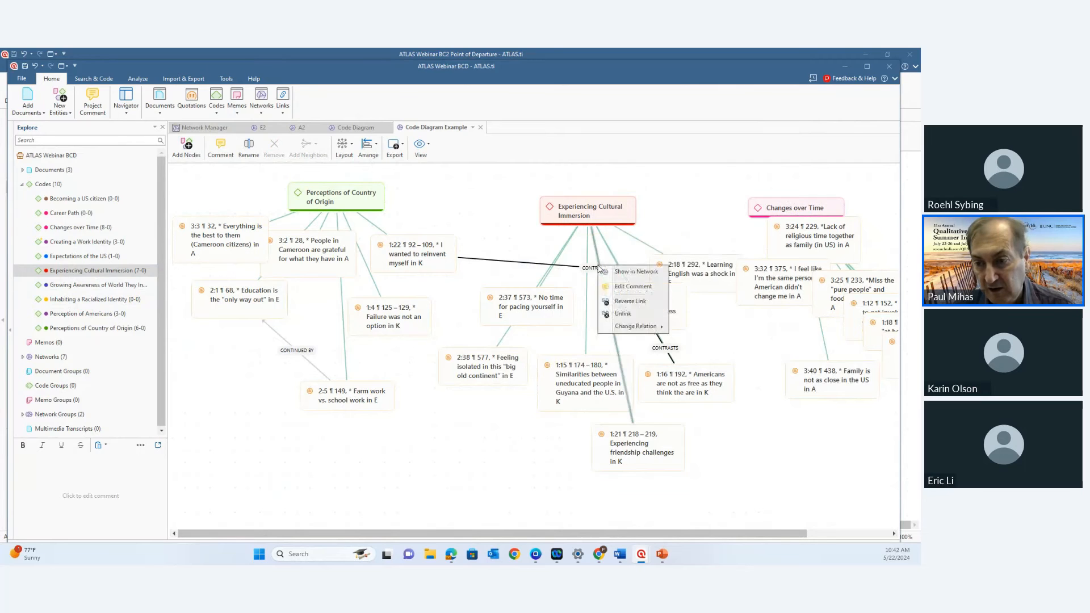
click(623, 314)
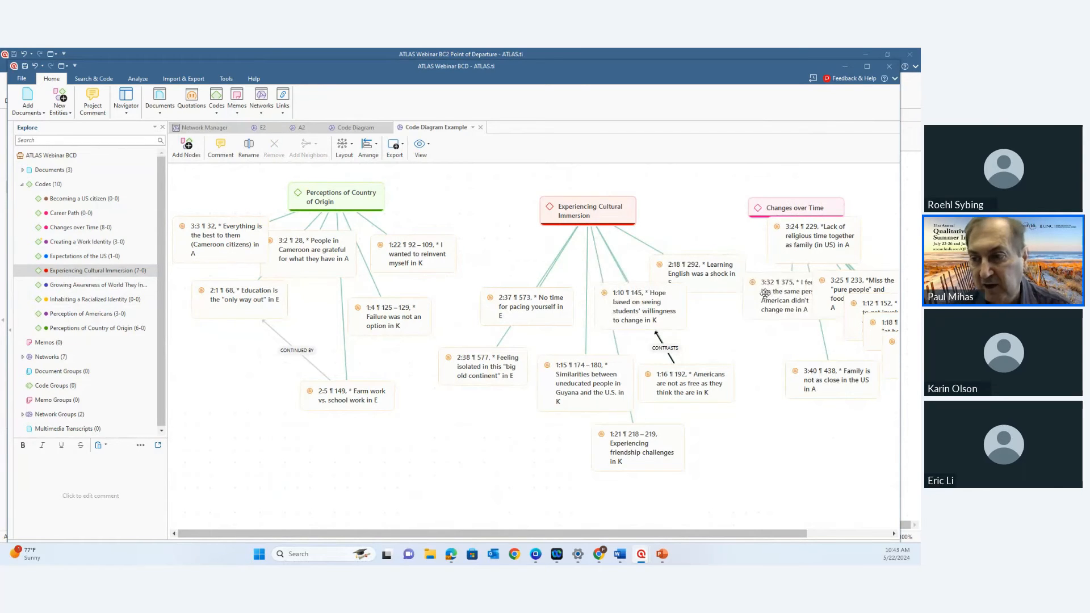
- Move quotation 3:32 clear of its neighbors and link quotation 1:22 to it with the contrasts relation
click(402, 255)
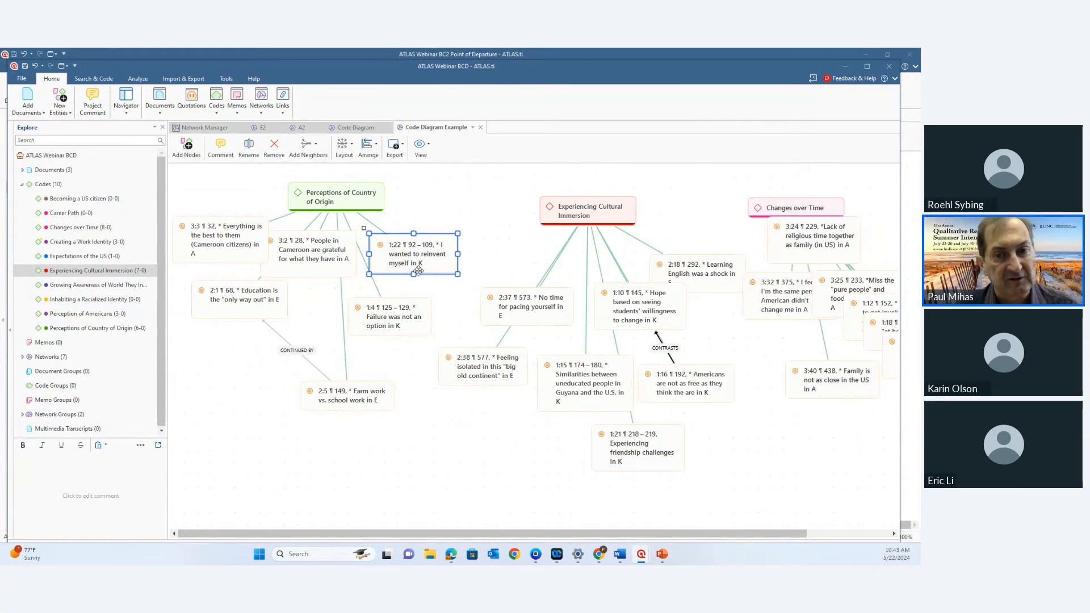
drag(784, 302, 760, 317)
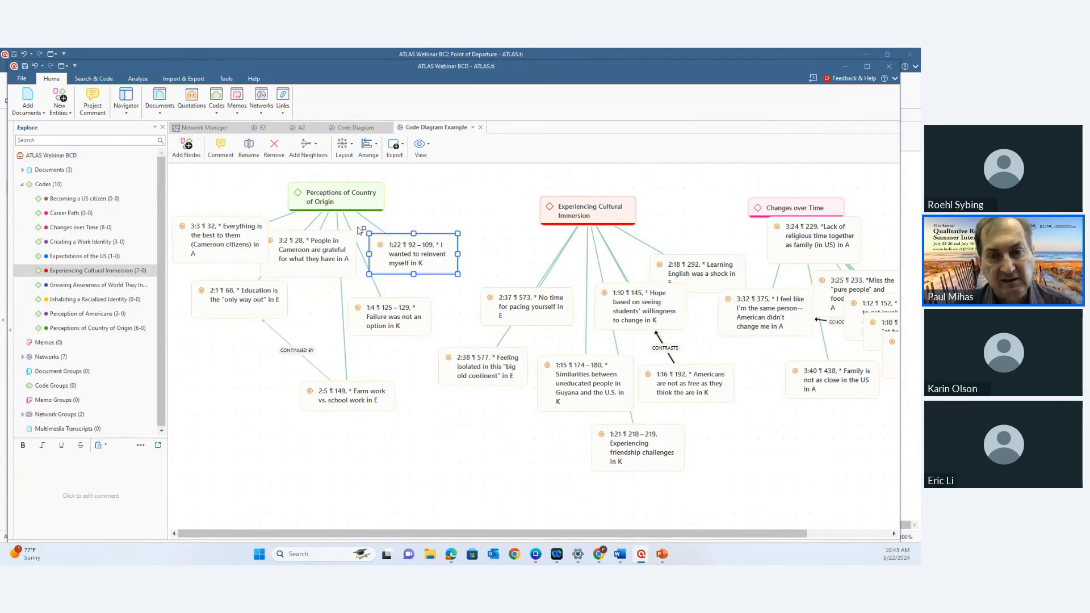
drag(365, 232, 793, 313)
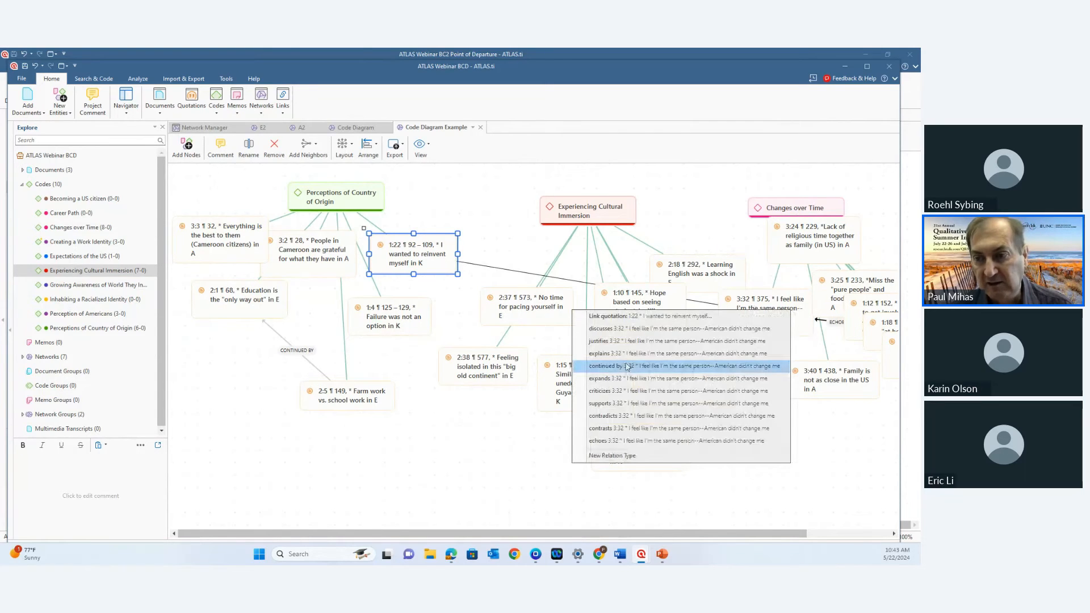
click(600, 428)
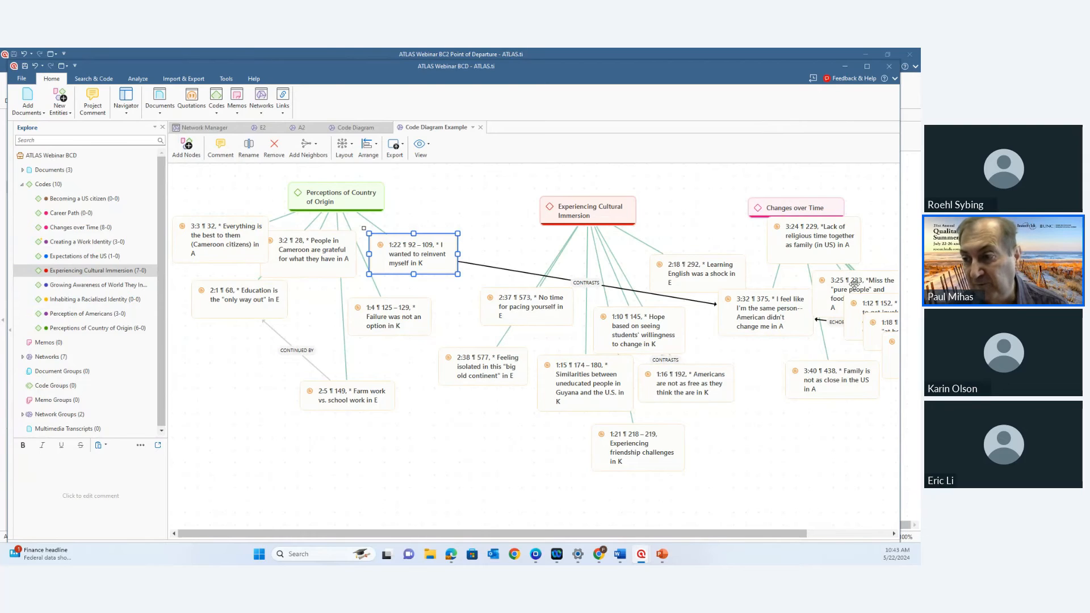
- Move quotation 3:25 below the Changes over Time cluster, reposition quotation 1:21 under 1:15, and switch to the A2 network
drag(849, 284, 773, 427)
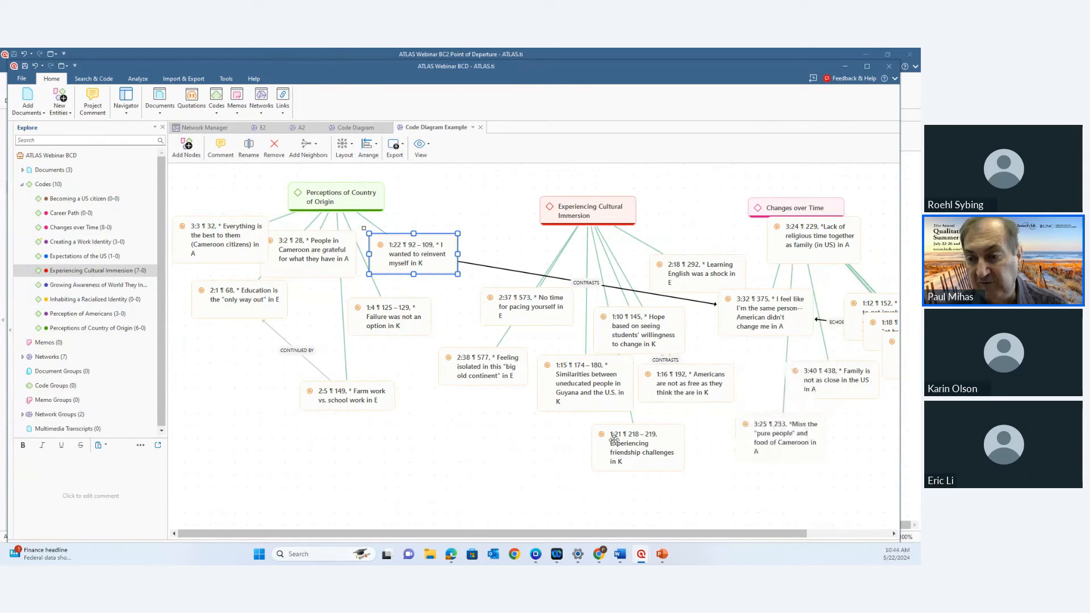
drag(614, 439, 619, 448)
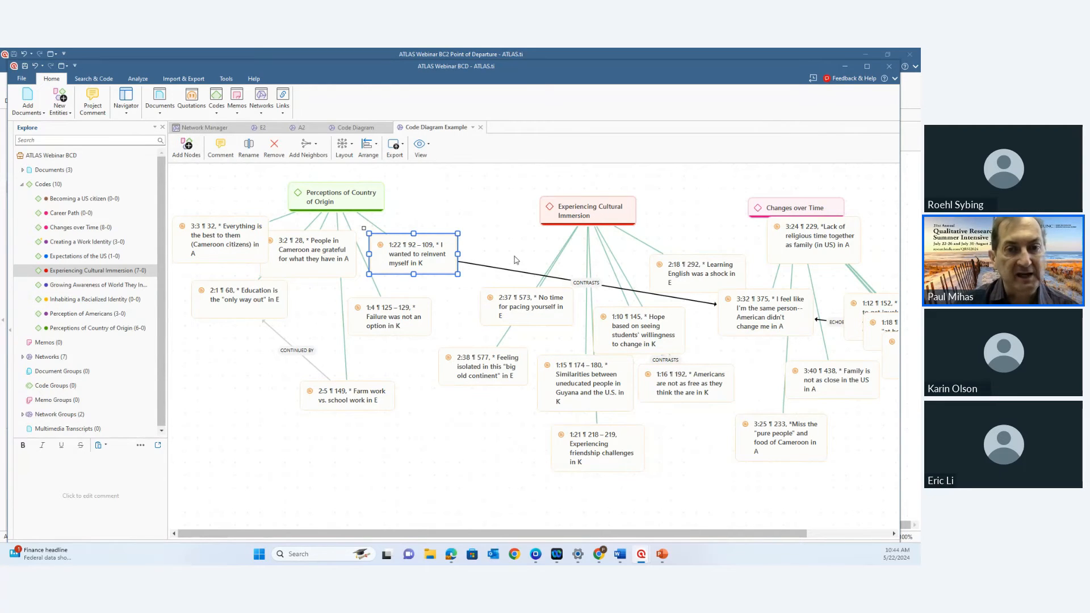
click(302, 129)
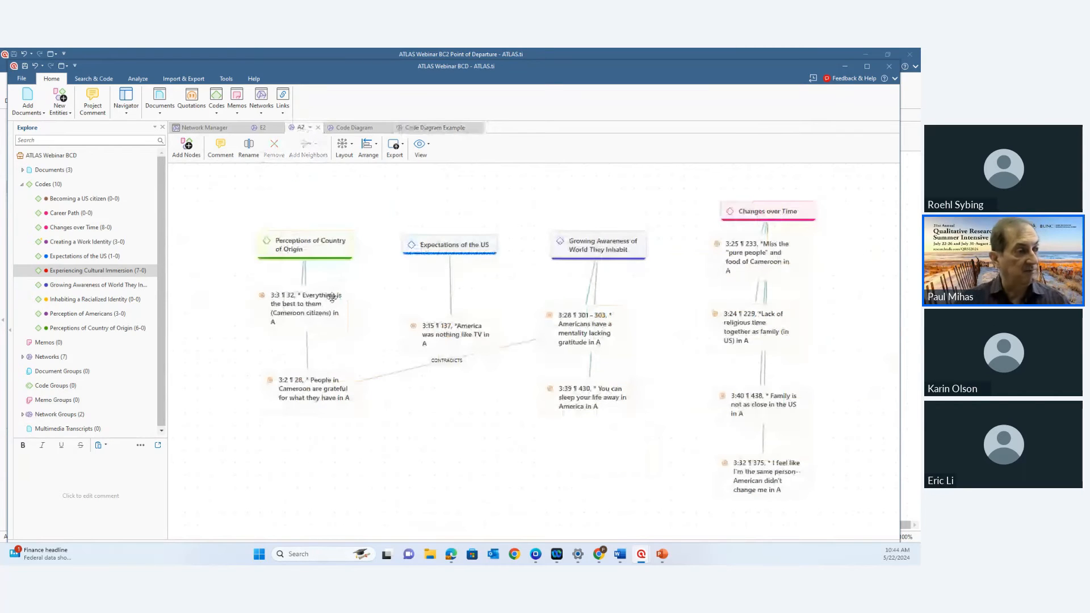